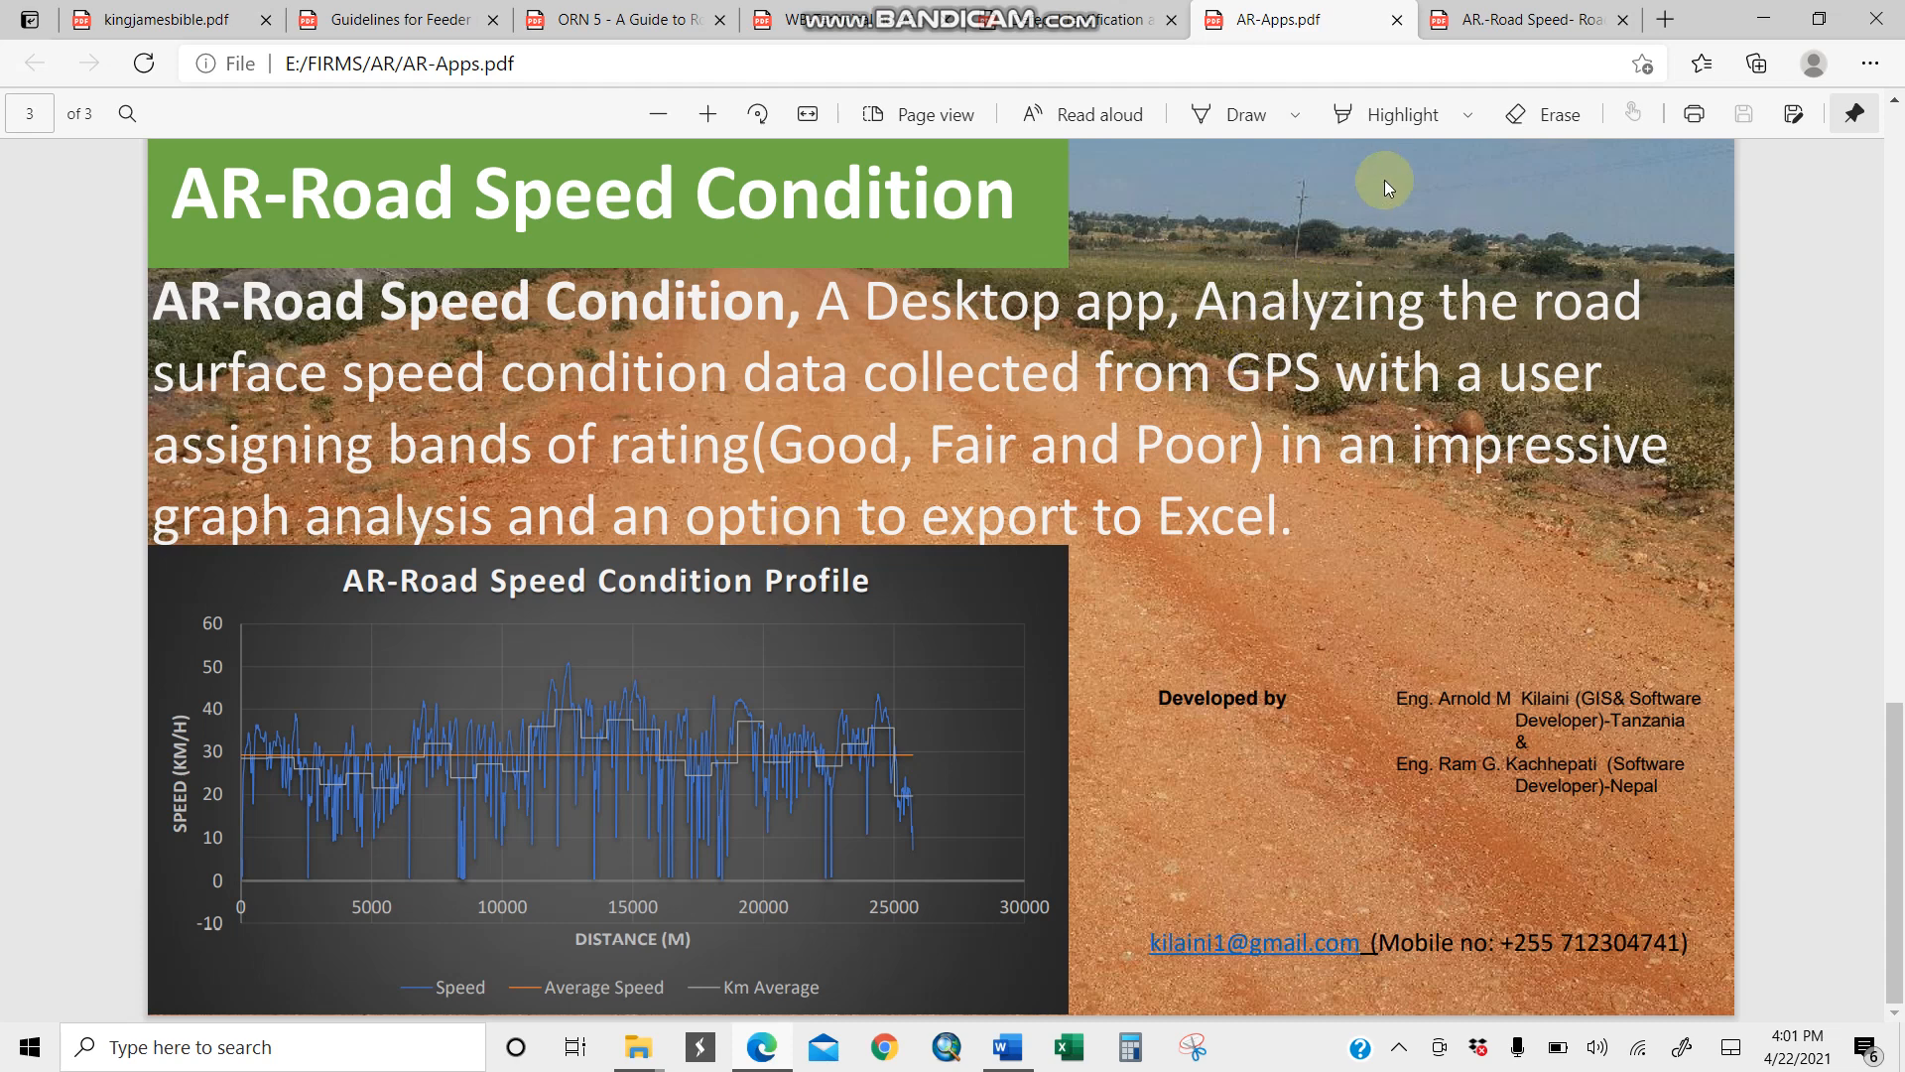
# Step: Switch to the AR-Road Speed road sections PDF and examine the Good and Fair sections of the road diagram
pyautogui.click(1521, 28)
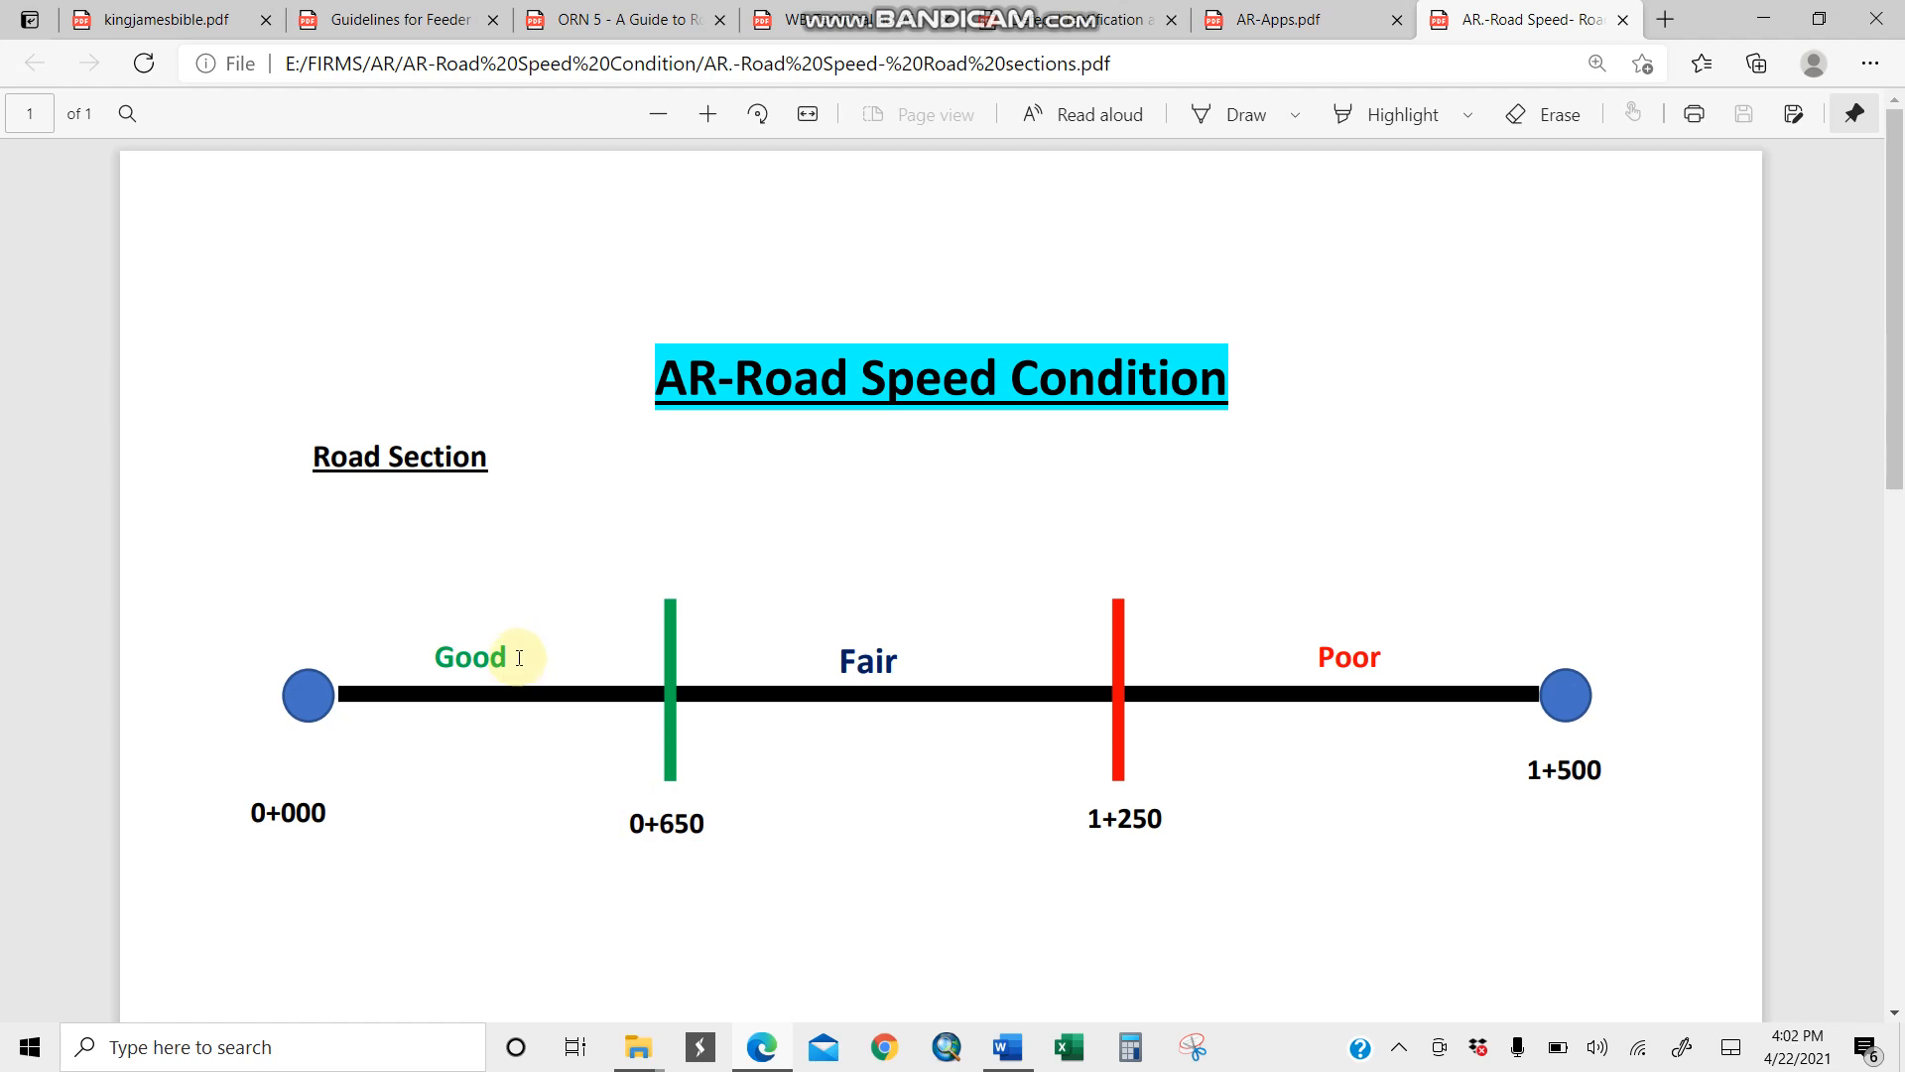
pyautogui.moveTo(514, 657); pyautogui.dragTo(455, 659)
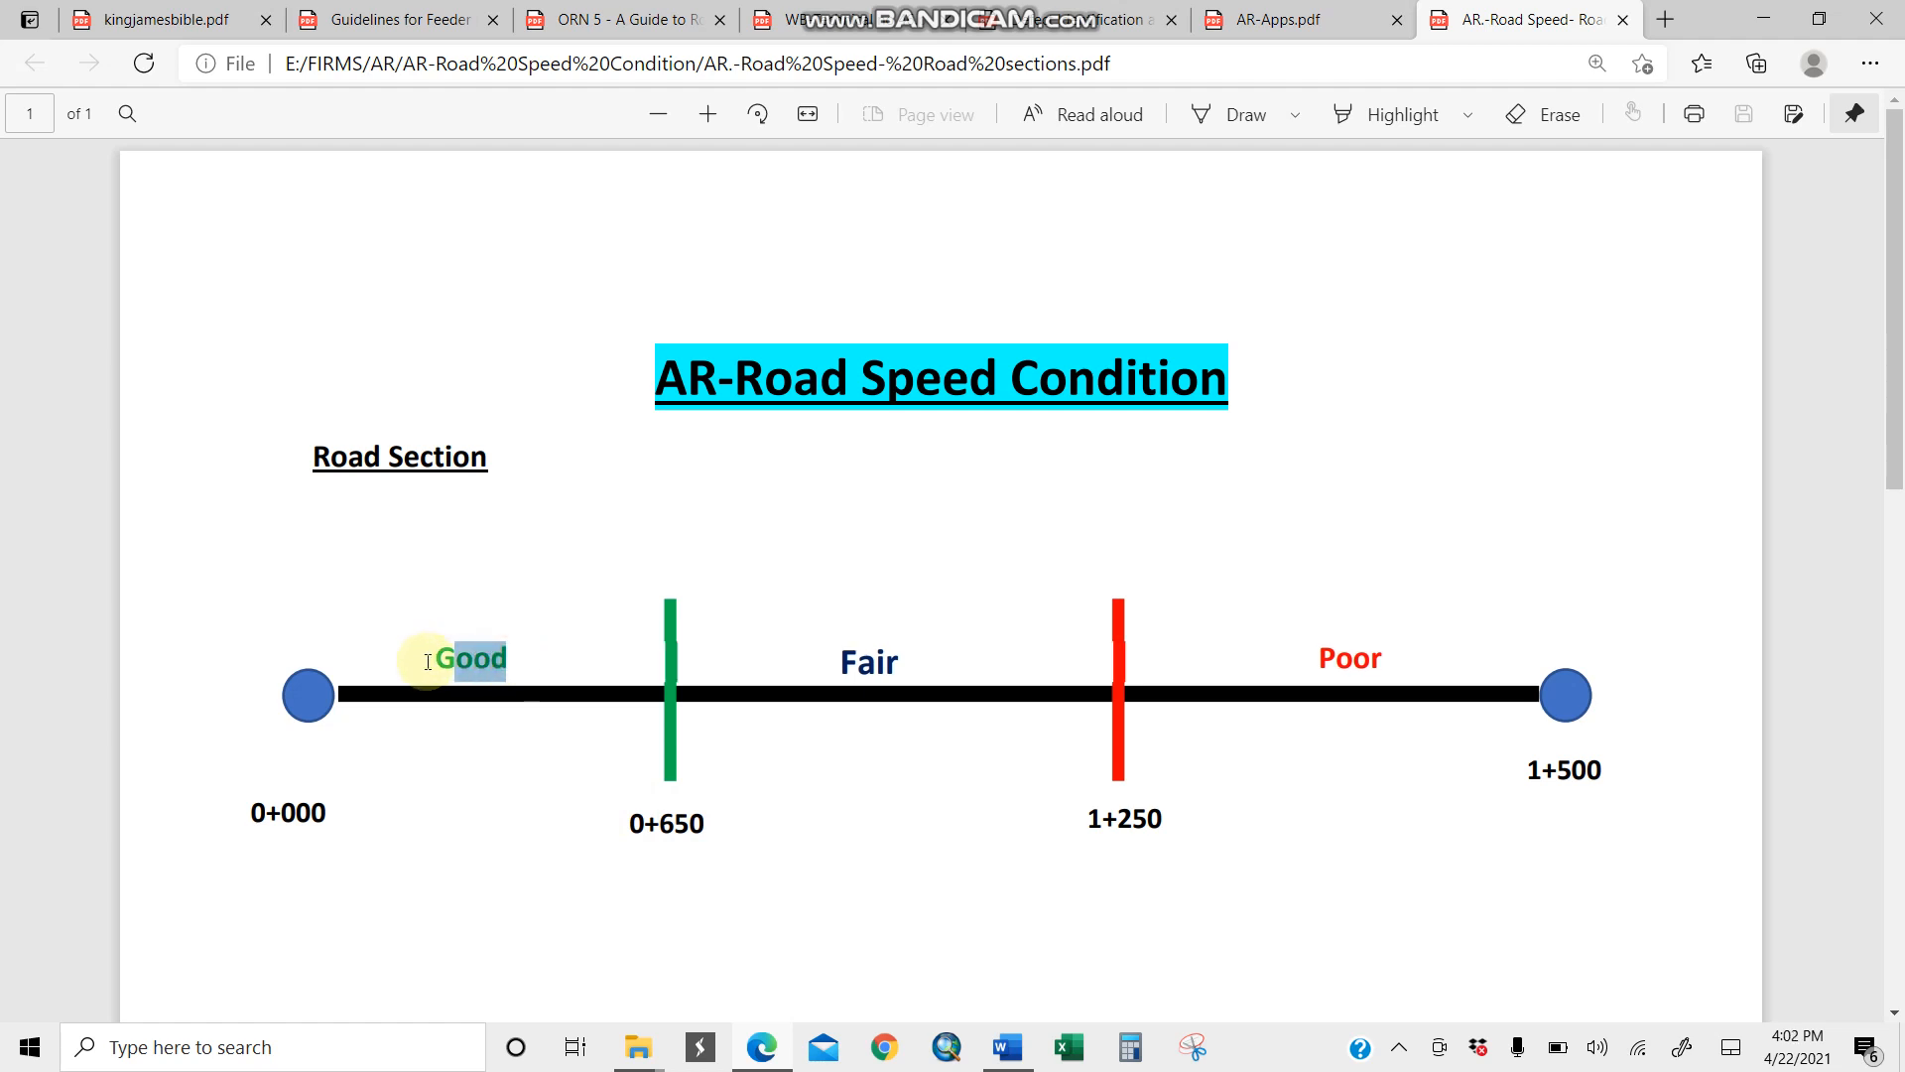
pyautogui.click(918, 663)
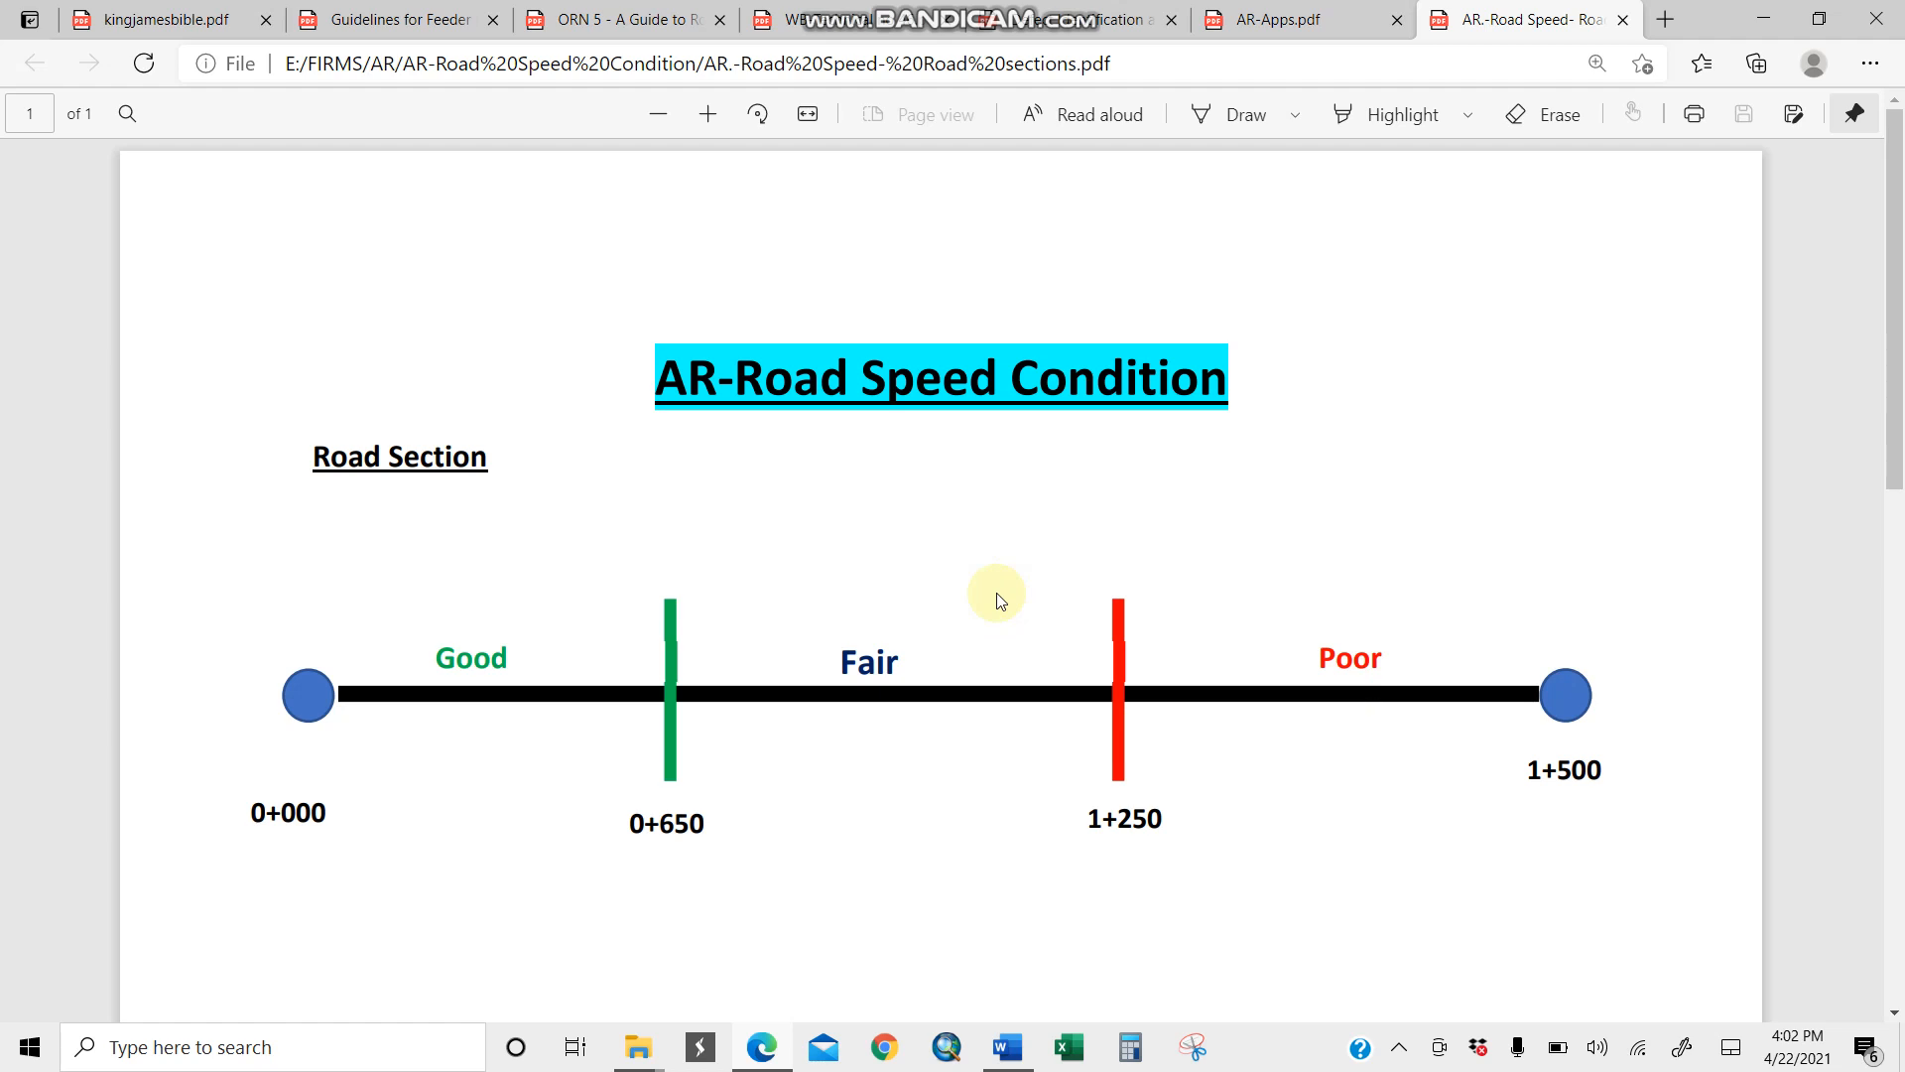
# Step: Show the desktop, move the AR Road Speed Condition shortcut to an open area, and launch the application
pyautogui.click(1867, 1050)
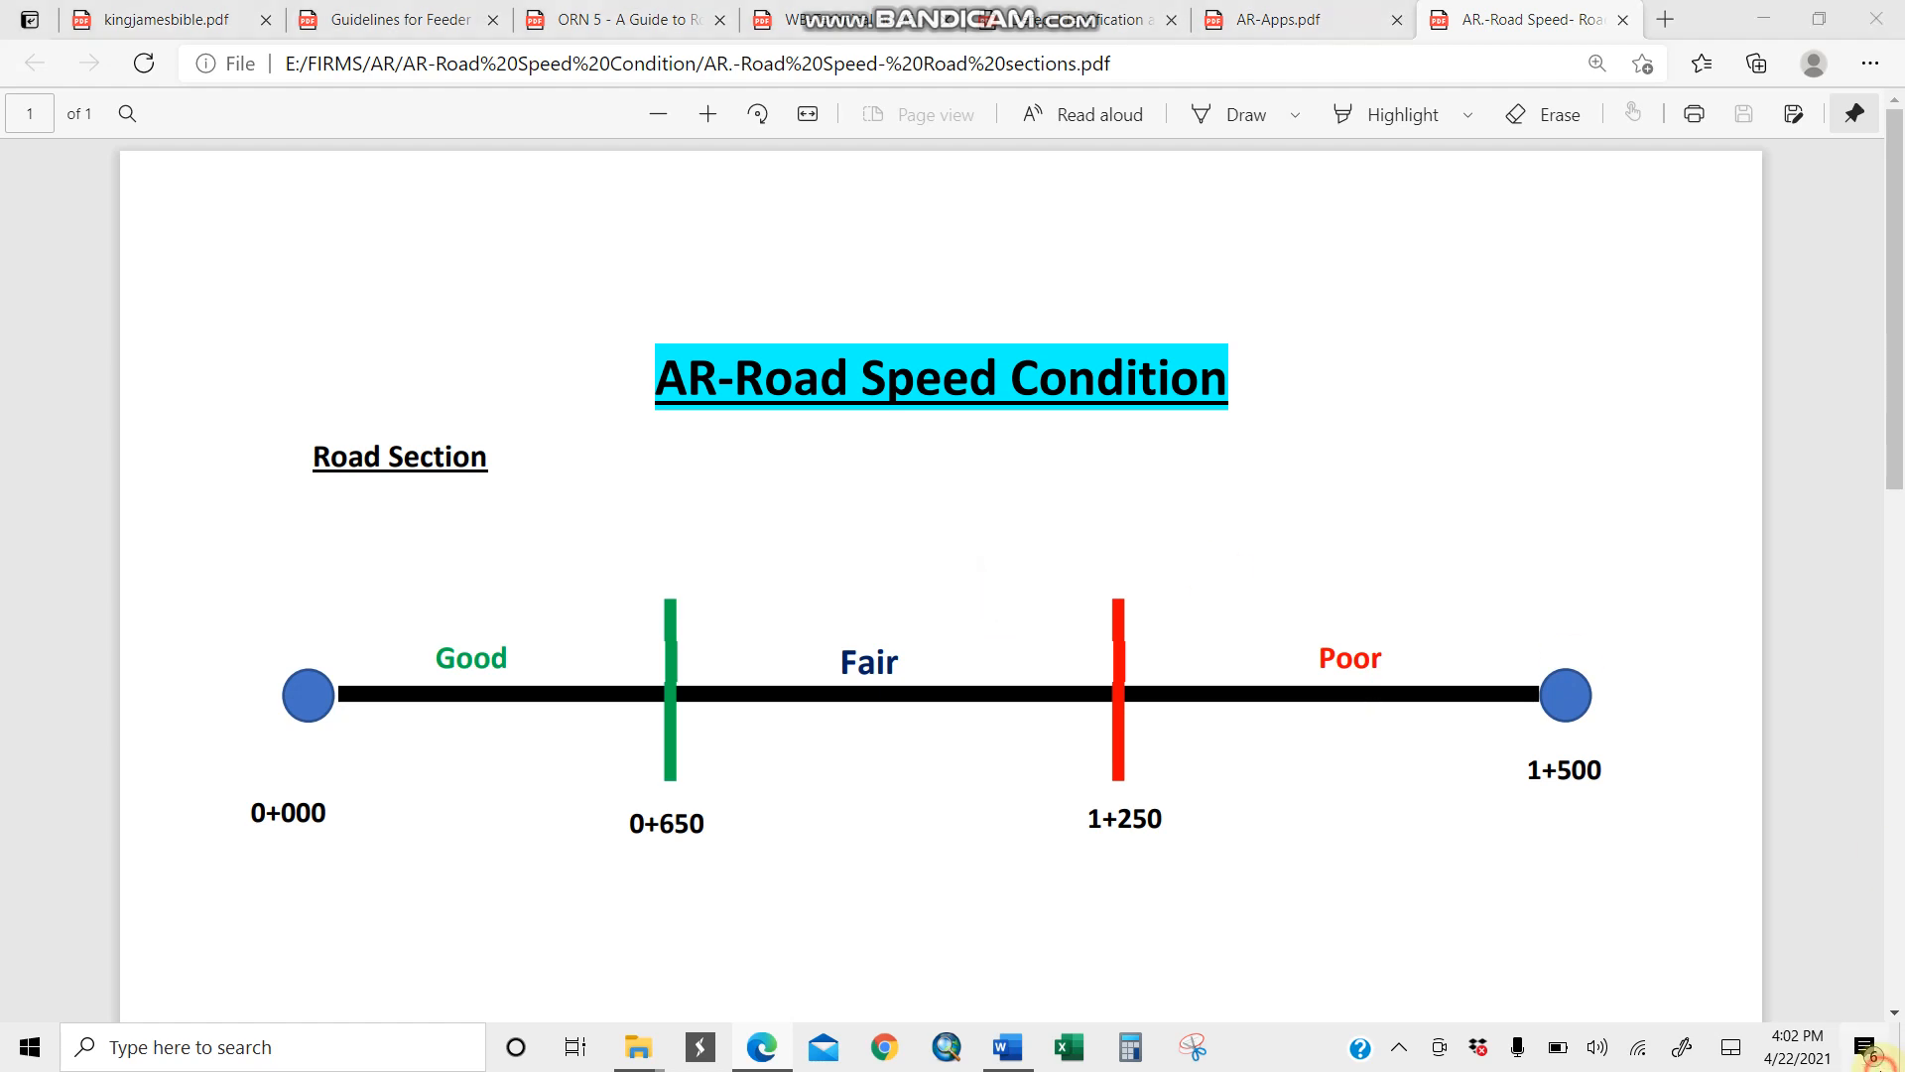
pyautogui.click(1902, 1066)
pyautogui.click(701, 391)
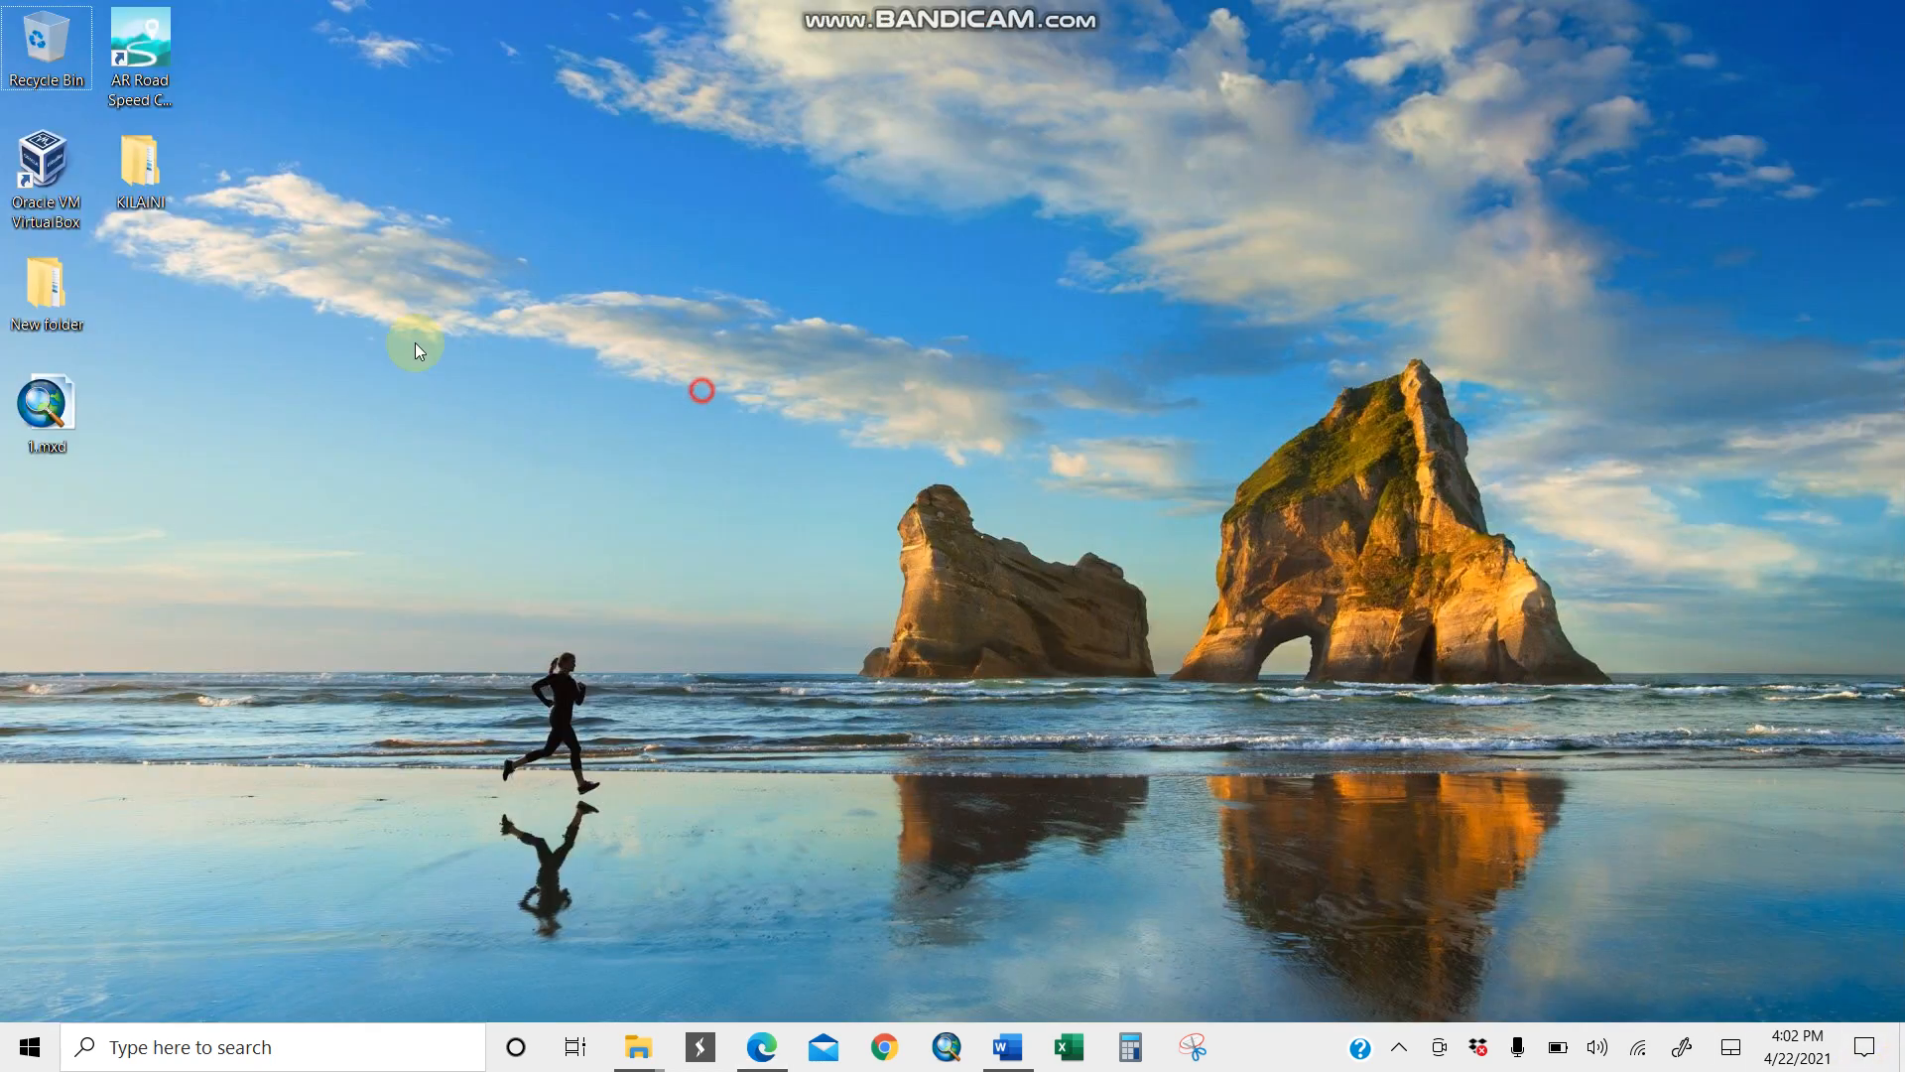
pyautogui.moveTo(147, 57); pyautogui.dragTo(1090, 426)
pyautogui.click(1181, 443)
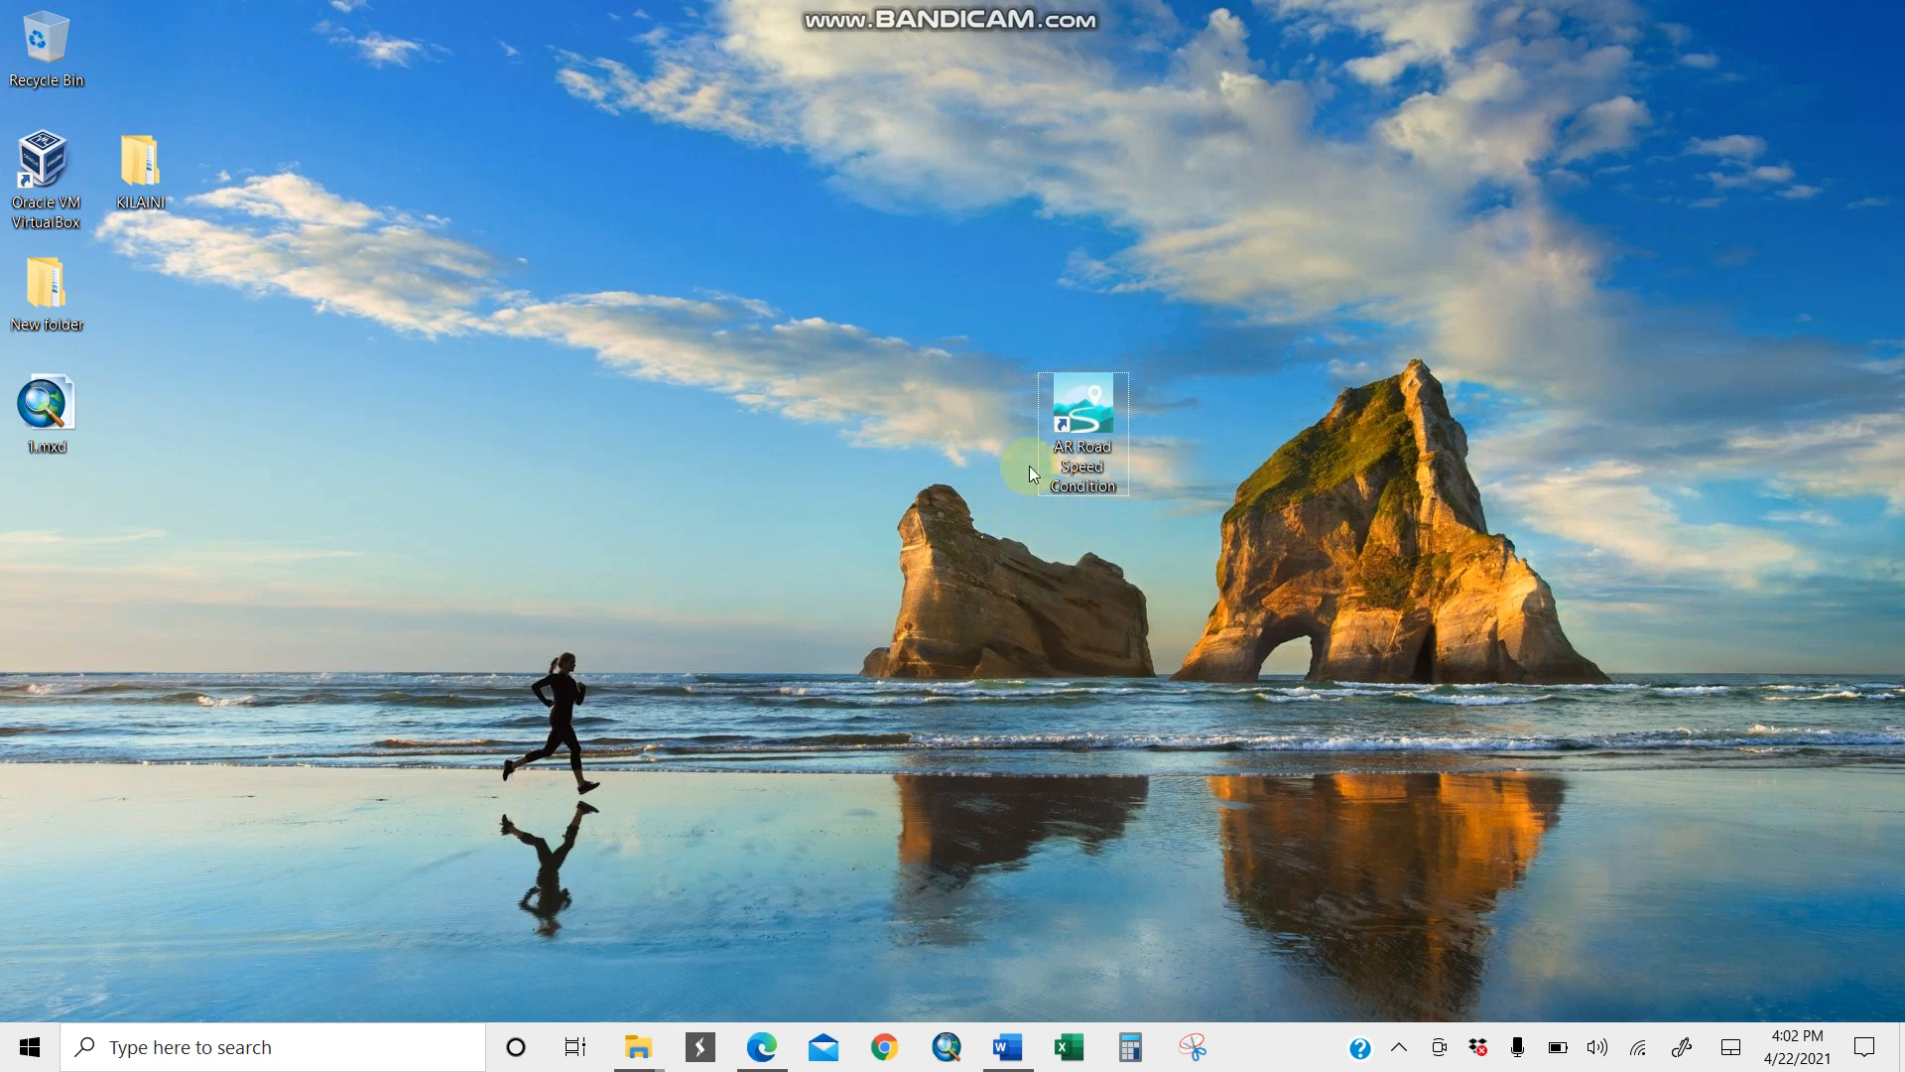
pyautogui.click(1092, 420)
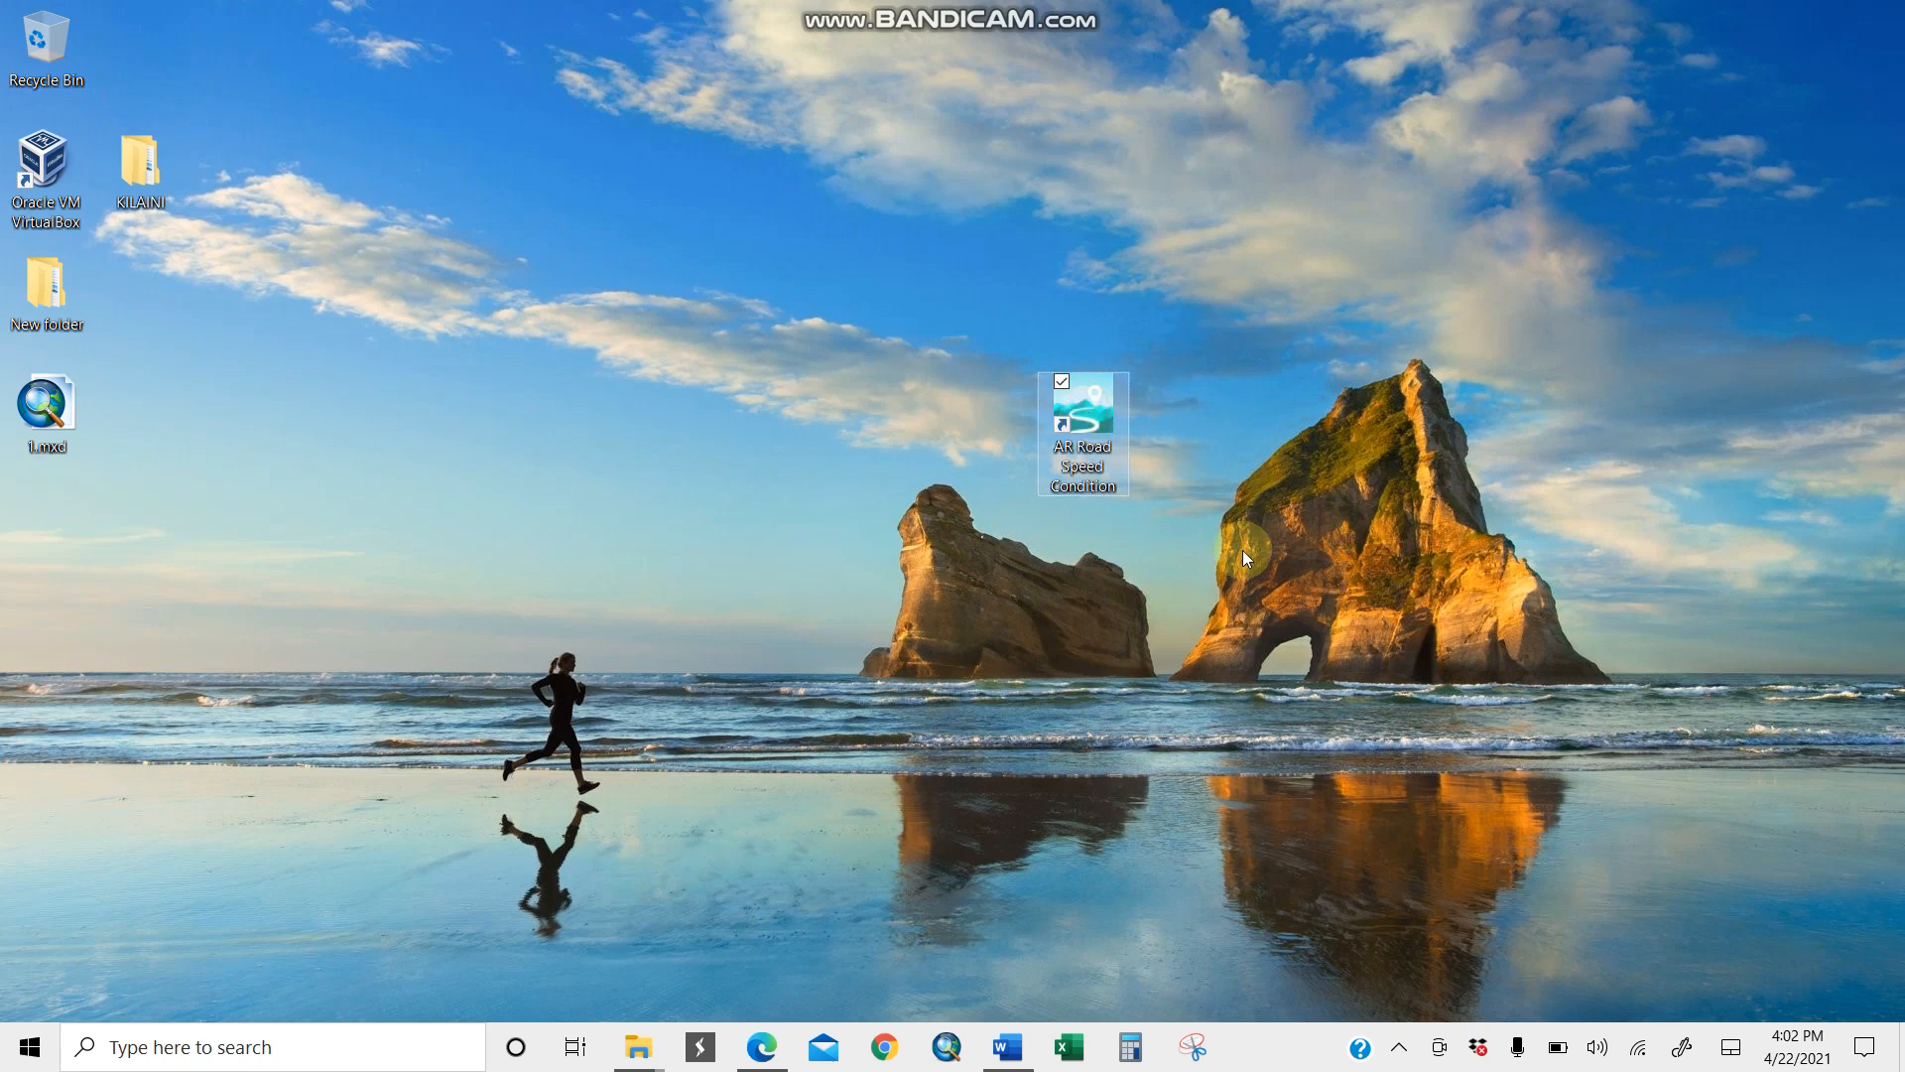
pyautogui.press('Return')
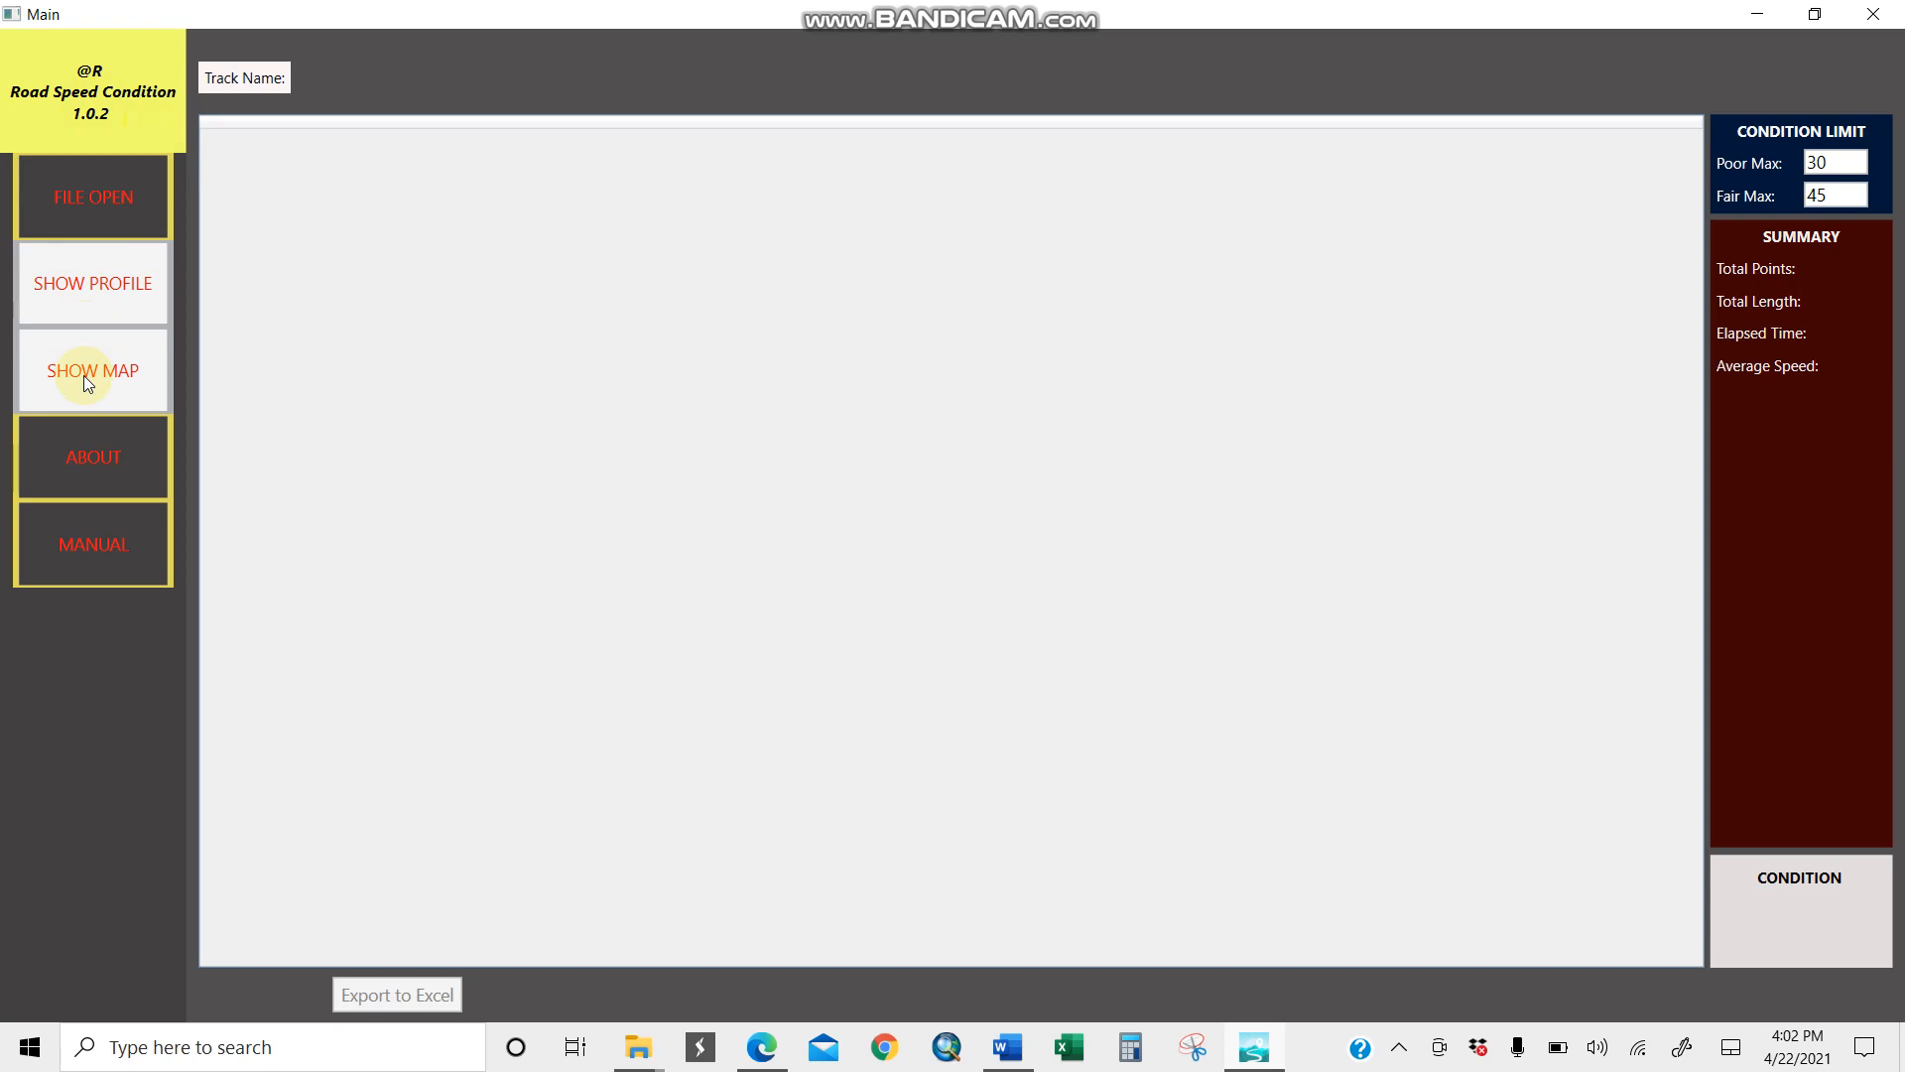
# Step: View the developers' contact details, then look through the manual up to its Condition Limit figure and close it
pyautogui.click(104, 459)
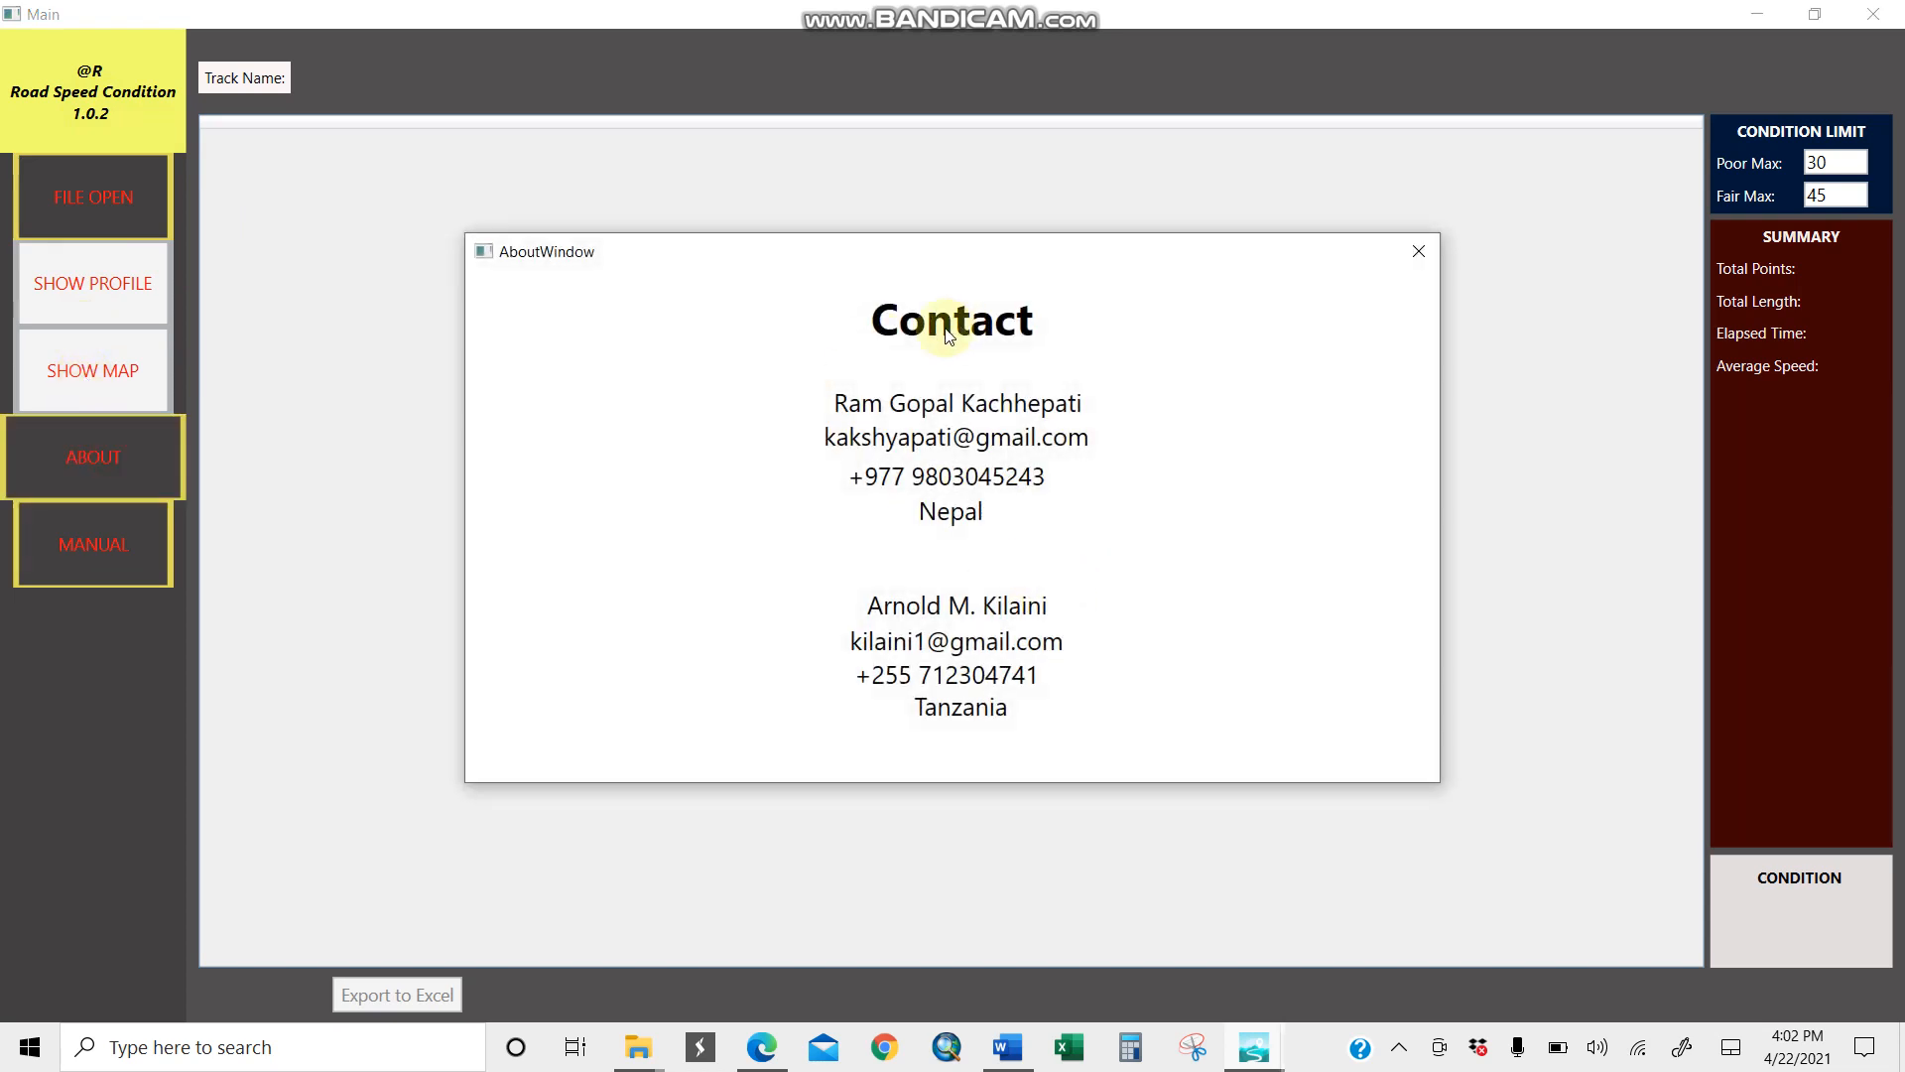
pyautogui.click(1419, 252)
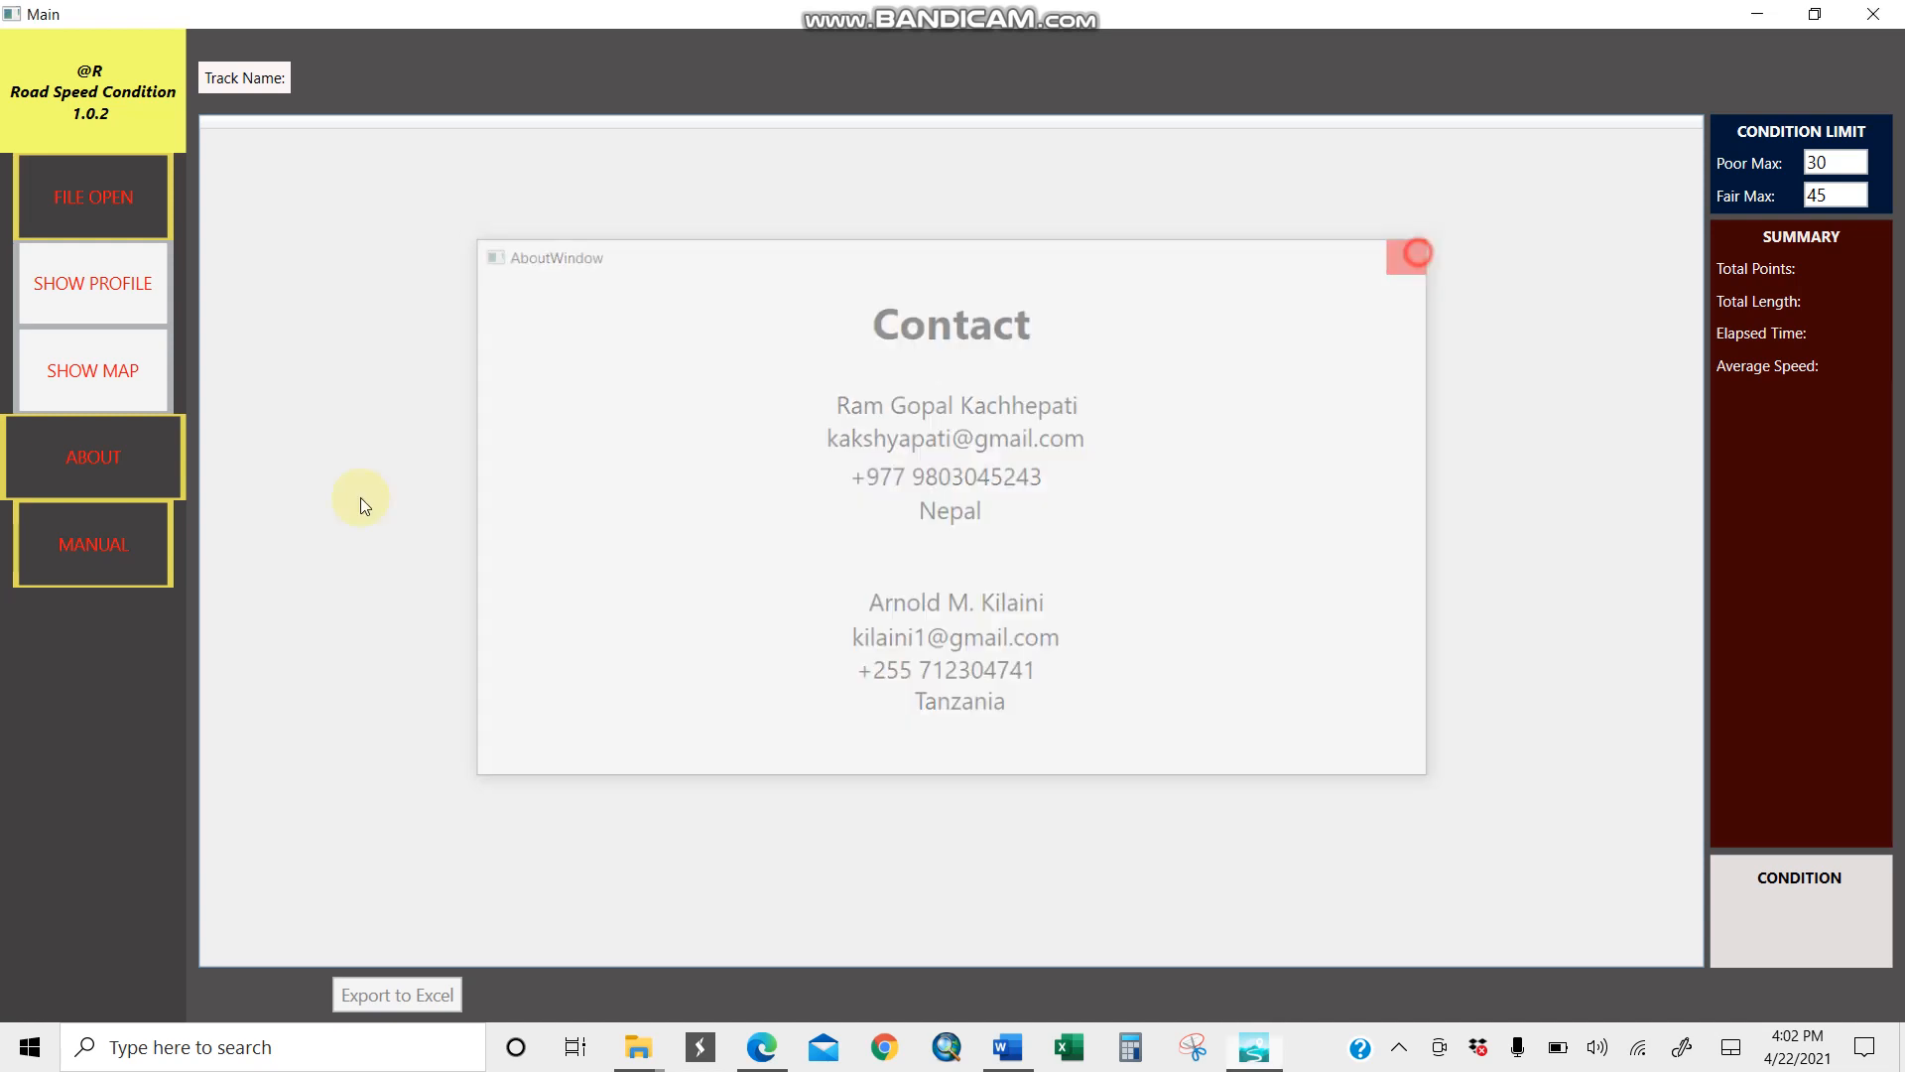
pyautogui.click(97, 546)
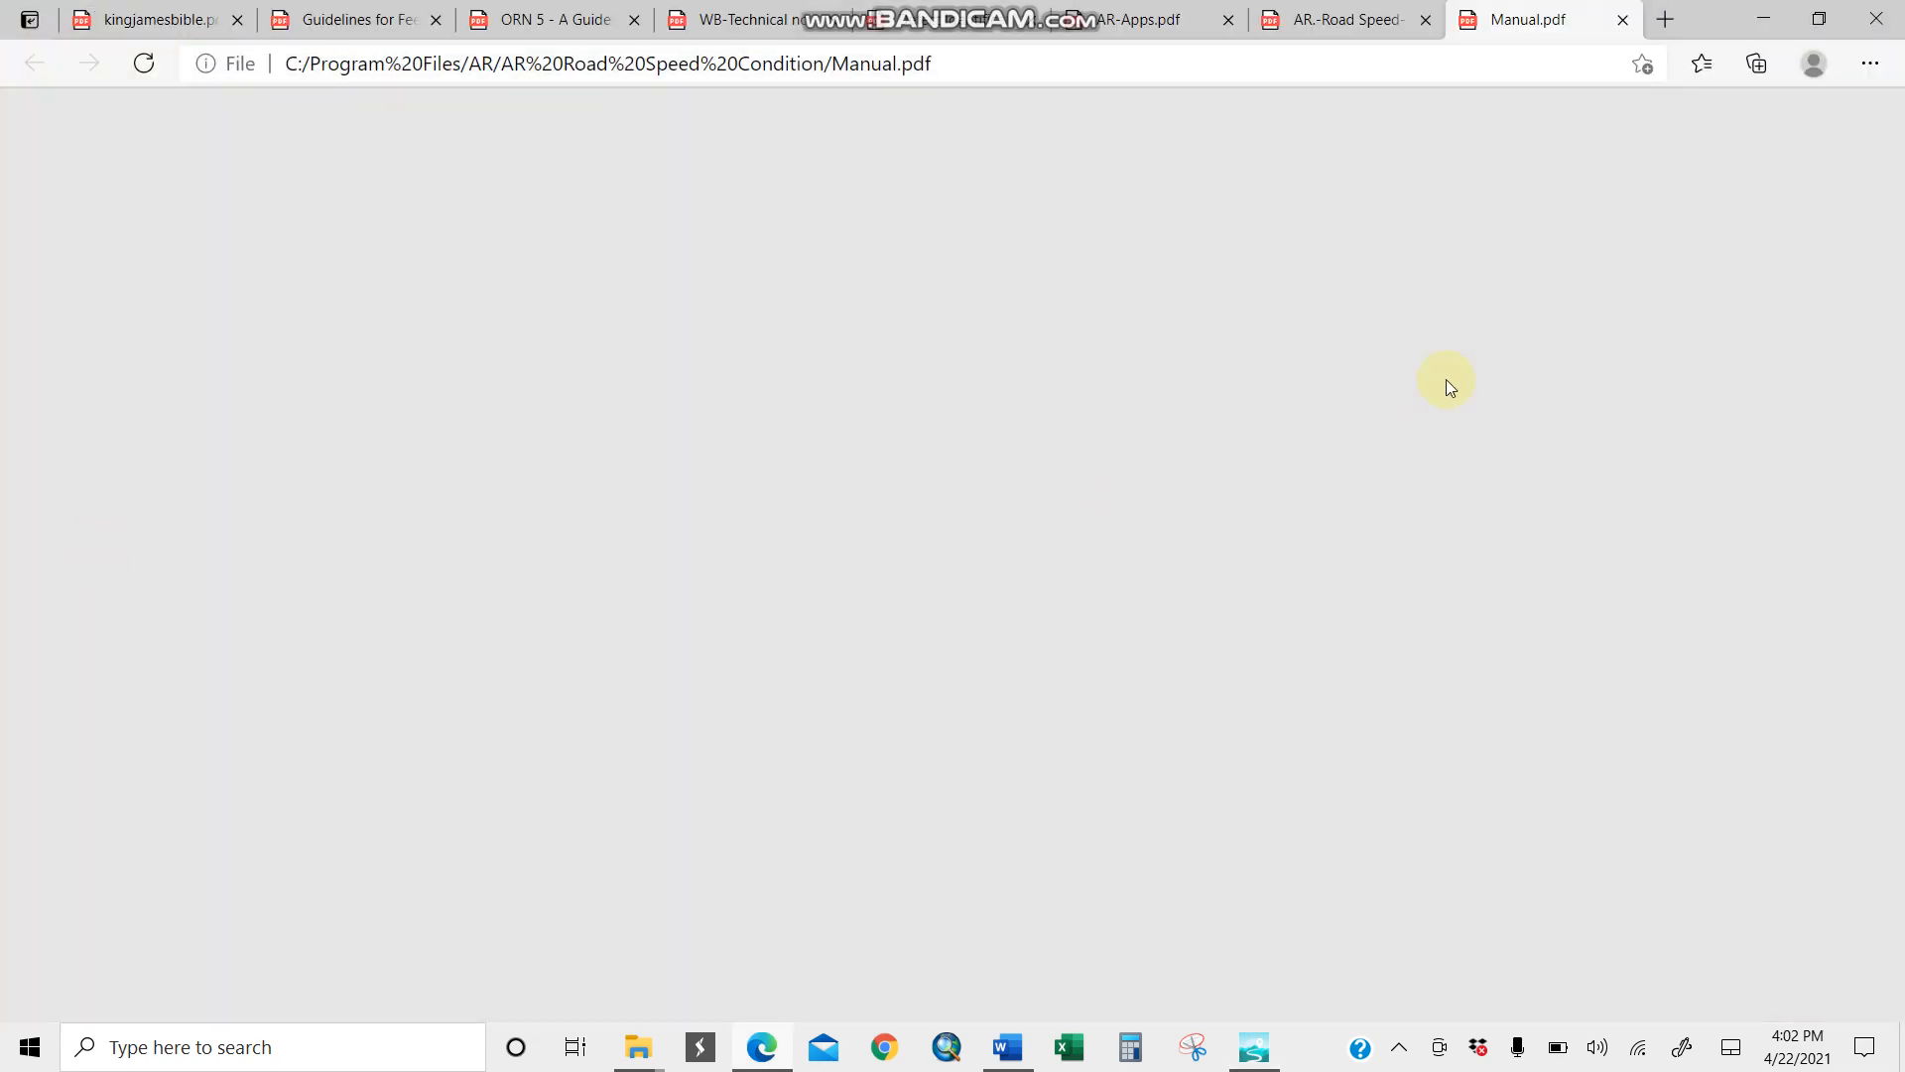
pyautogui.scroll(-15, 1339, 449)
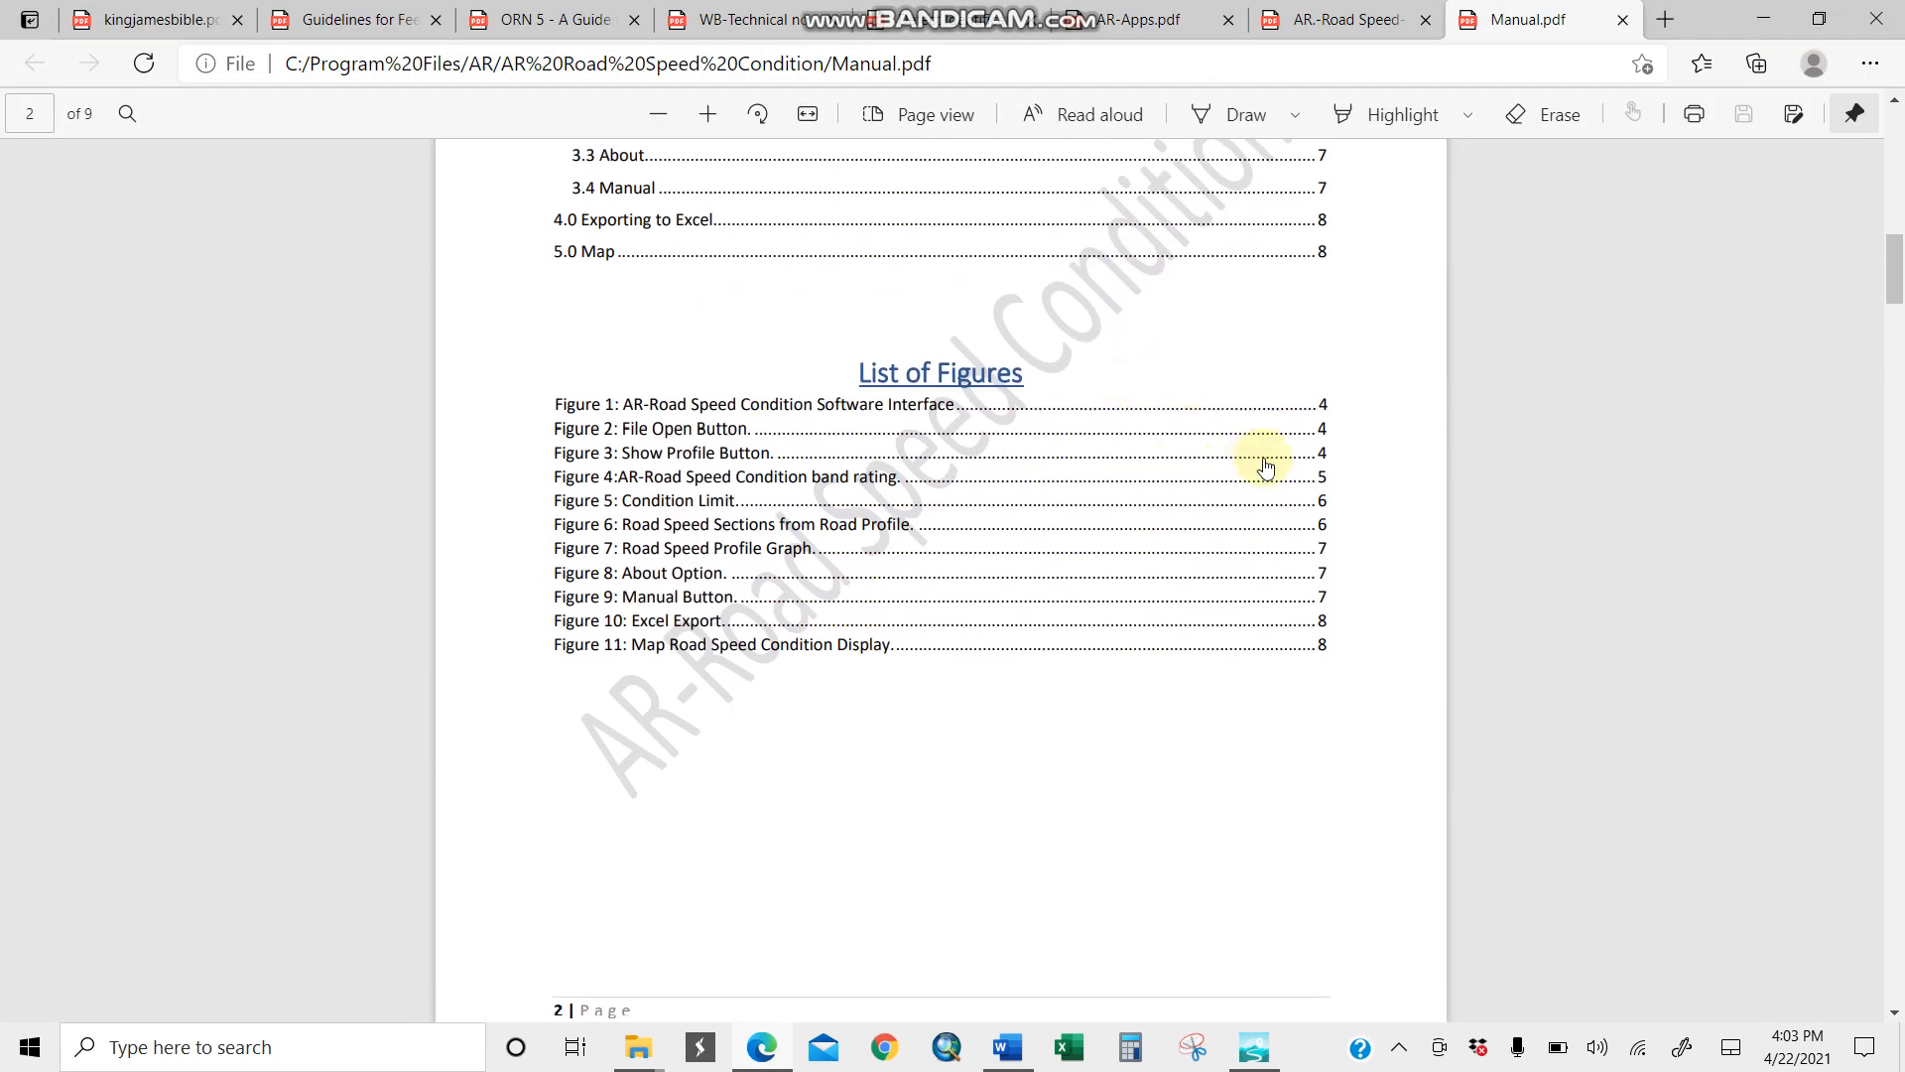
pyautogui.click(1319, 484)
pyautogui.scroll(-15, 1012, 506)
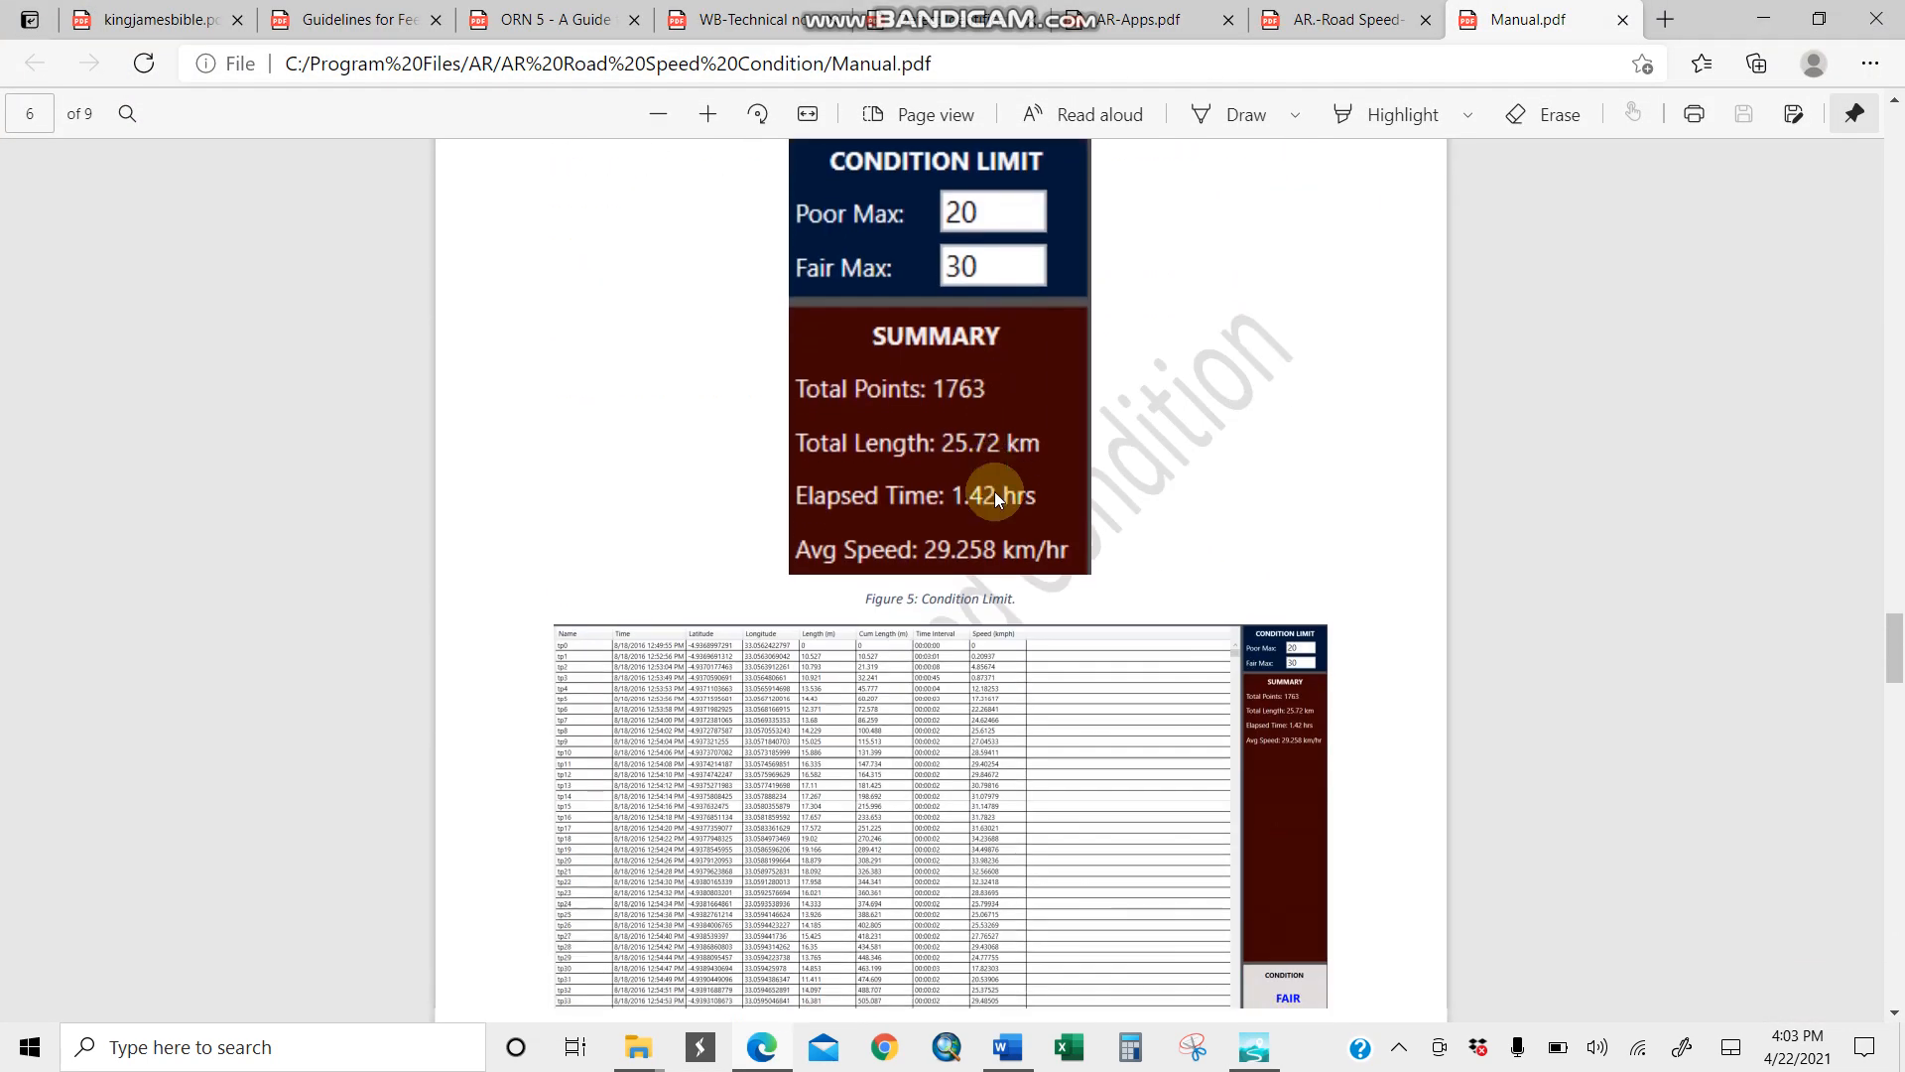
pyautogui.scroll(8, 1032, 493)
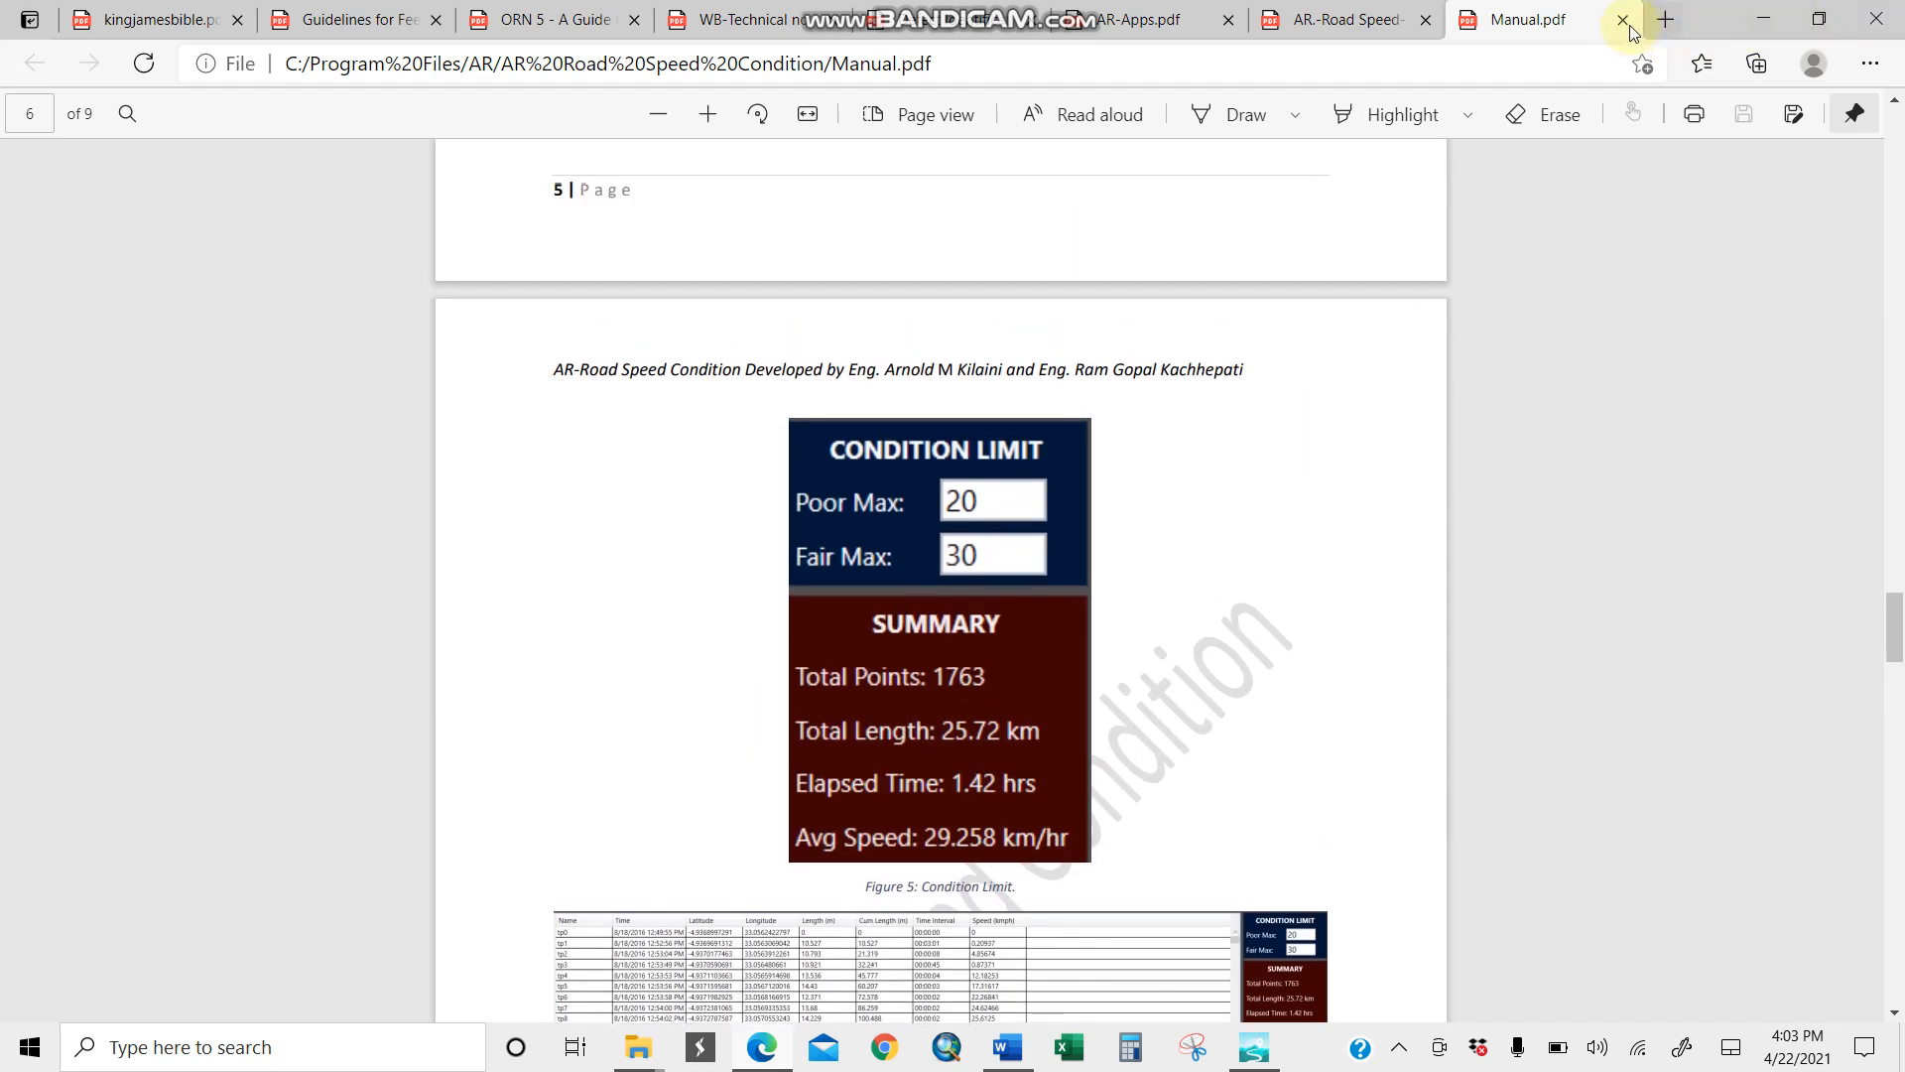
pyautogui.click(1623, 21)
pyautogui.click(1764, 19)
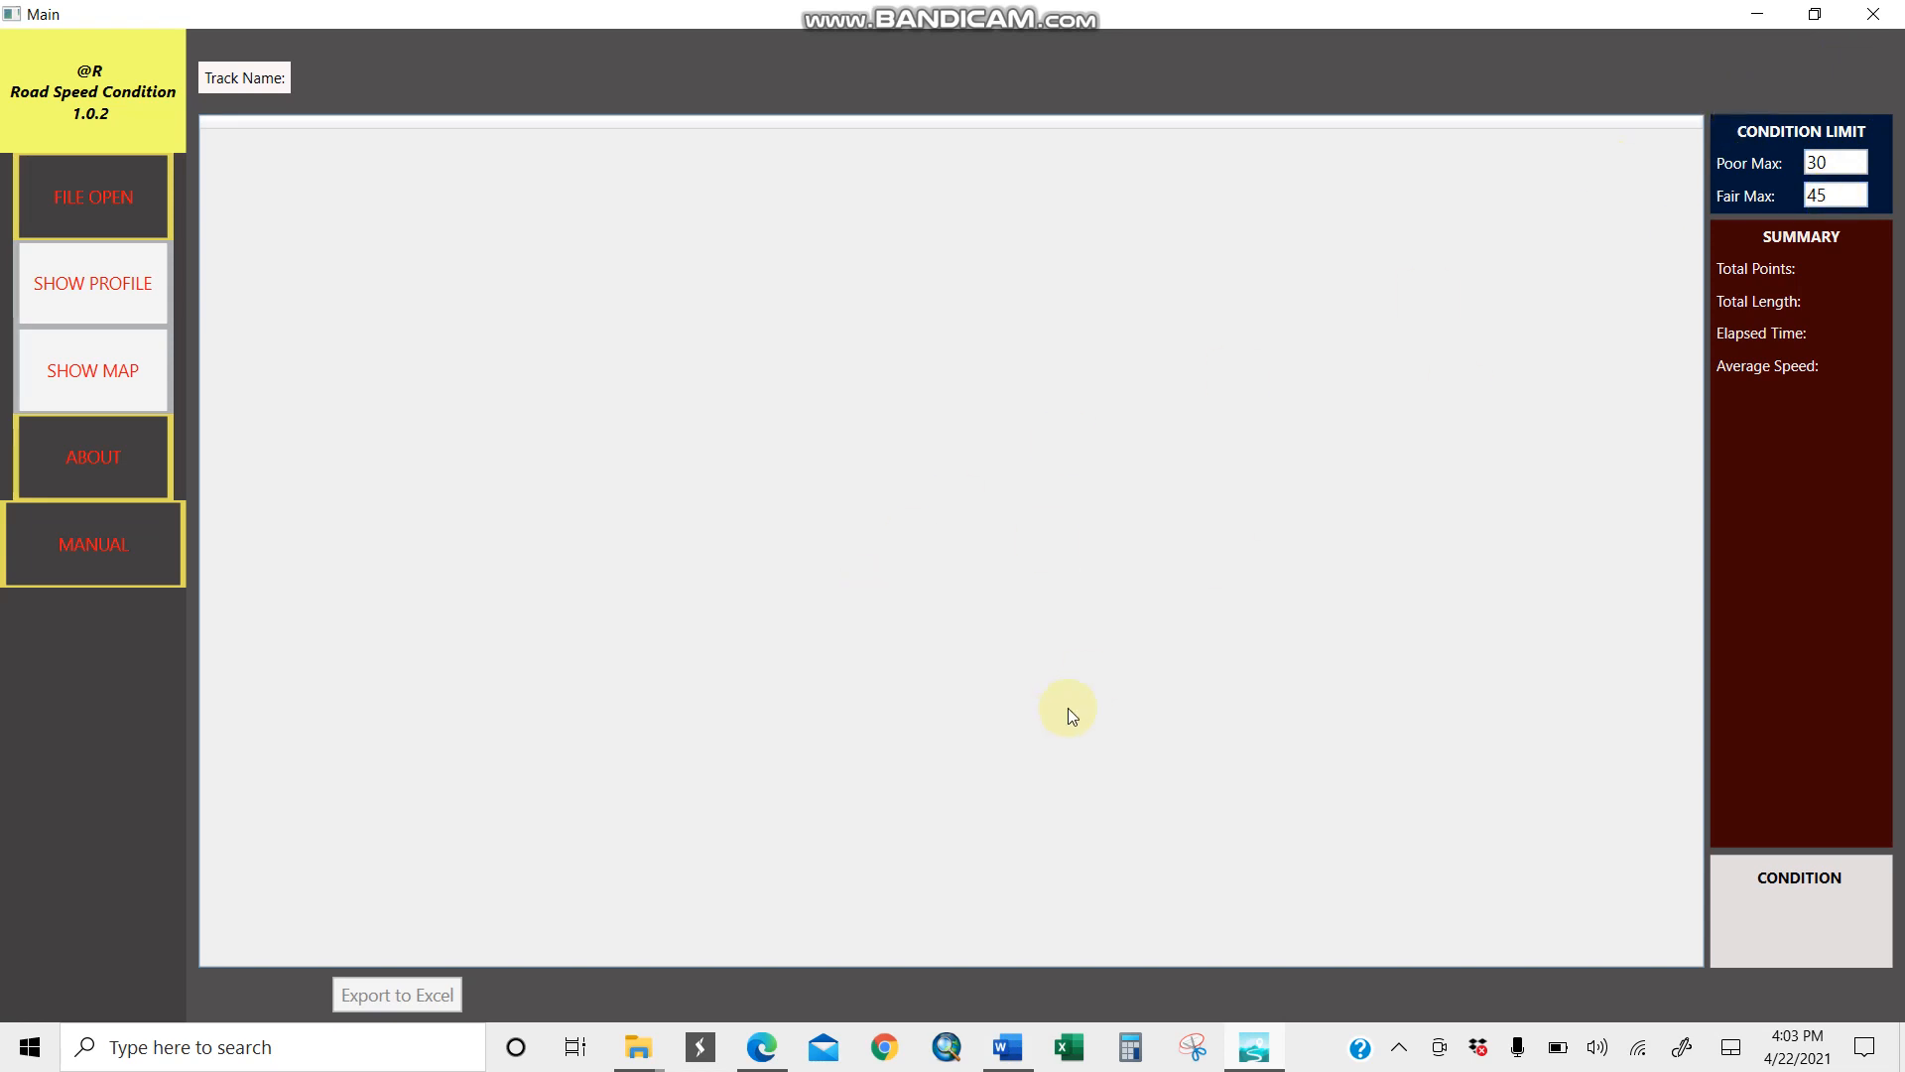
# Step: Review the WB Technical no 46, ORN 5 and Feeder Road guideline PDFs in Edge, then return to AR Road Speed Condition
pyautogui.click(735, 1062)
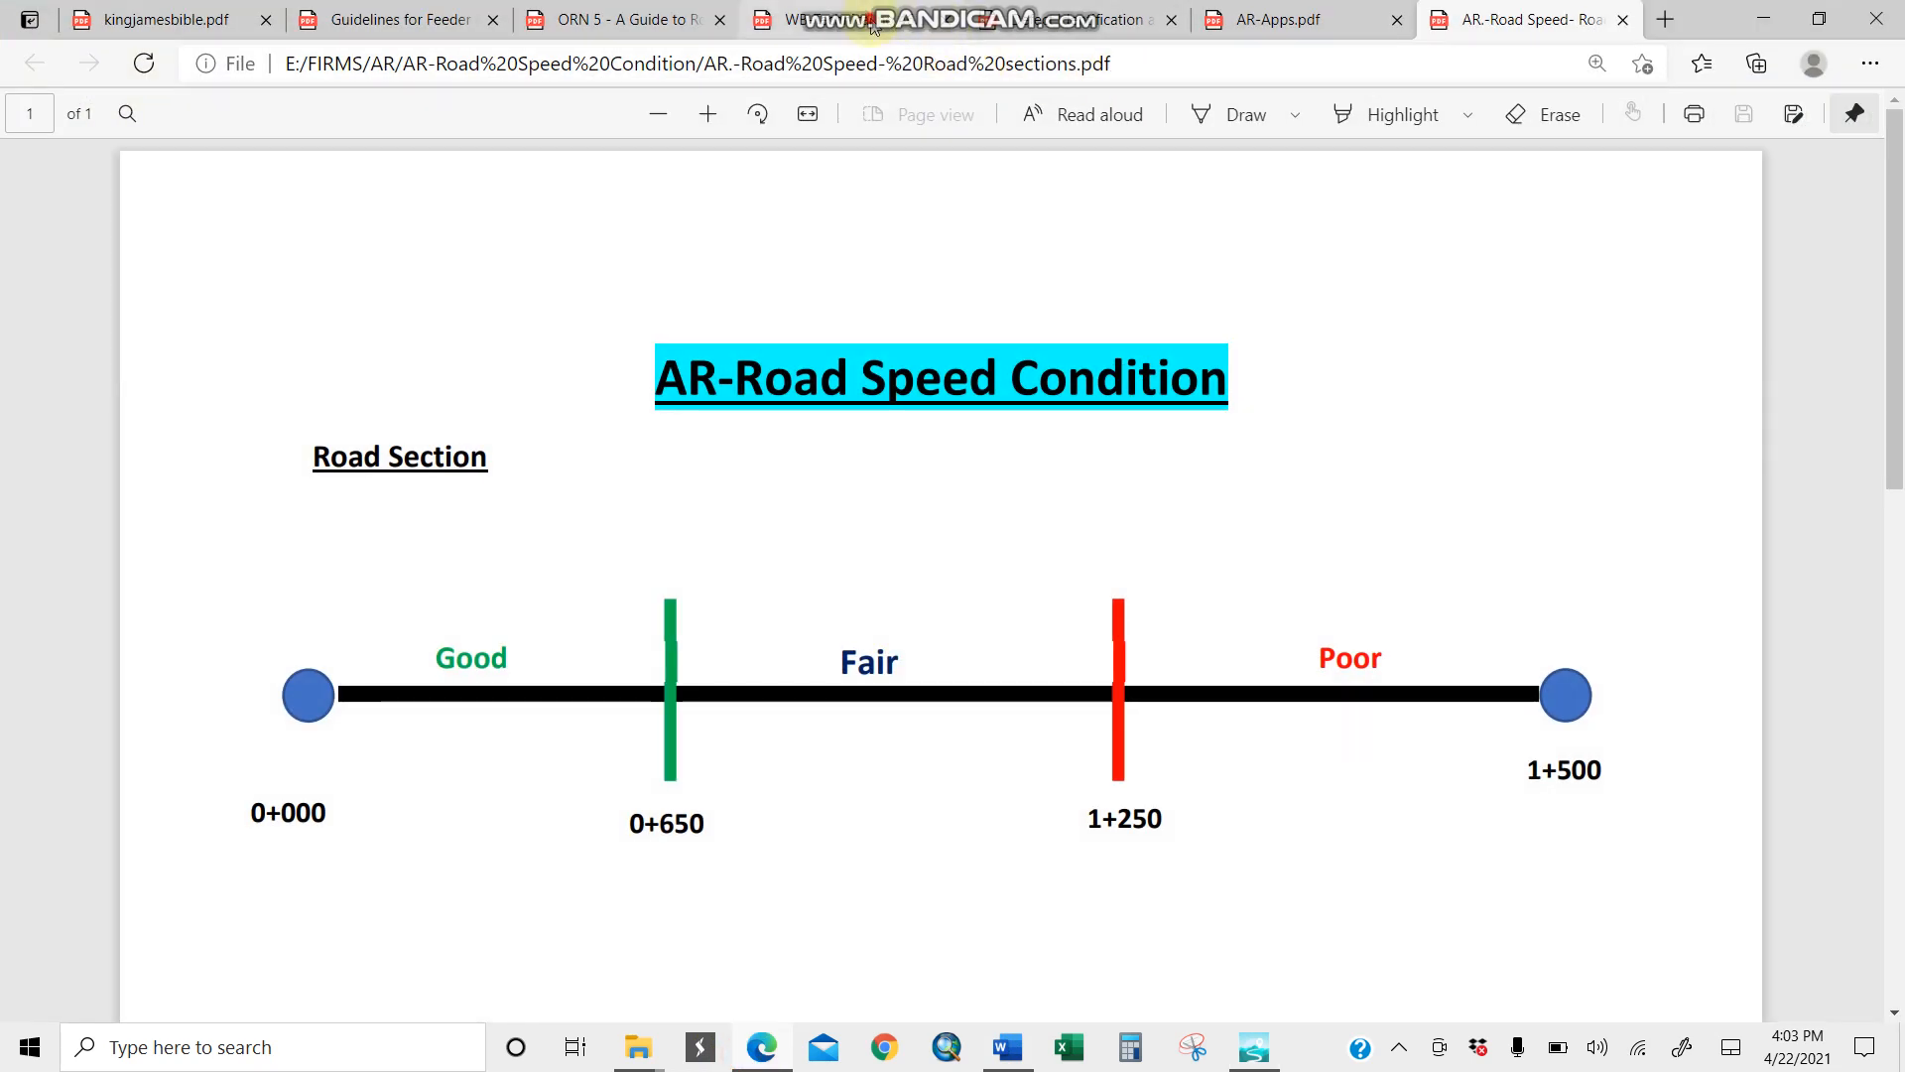
pyautogui.click(879, 22)
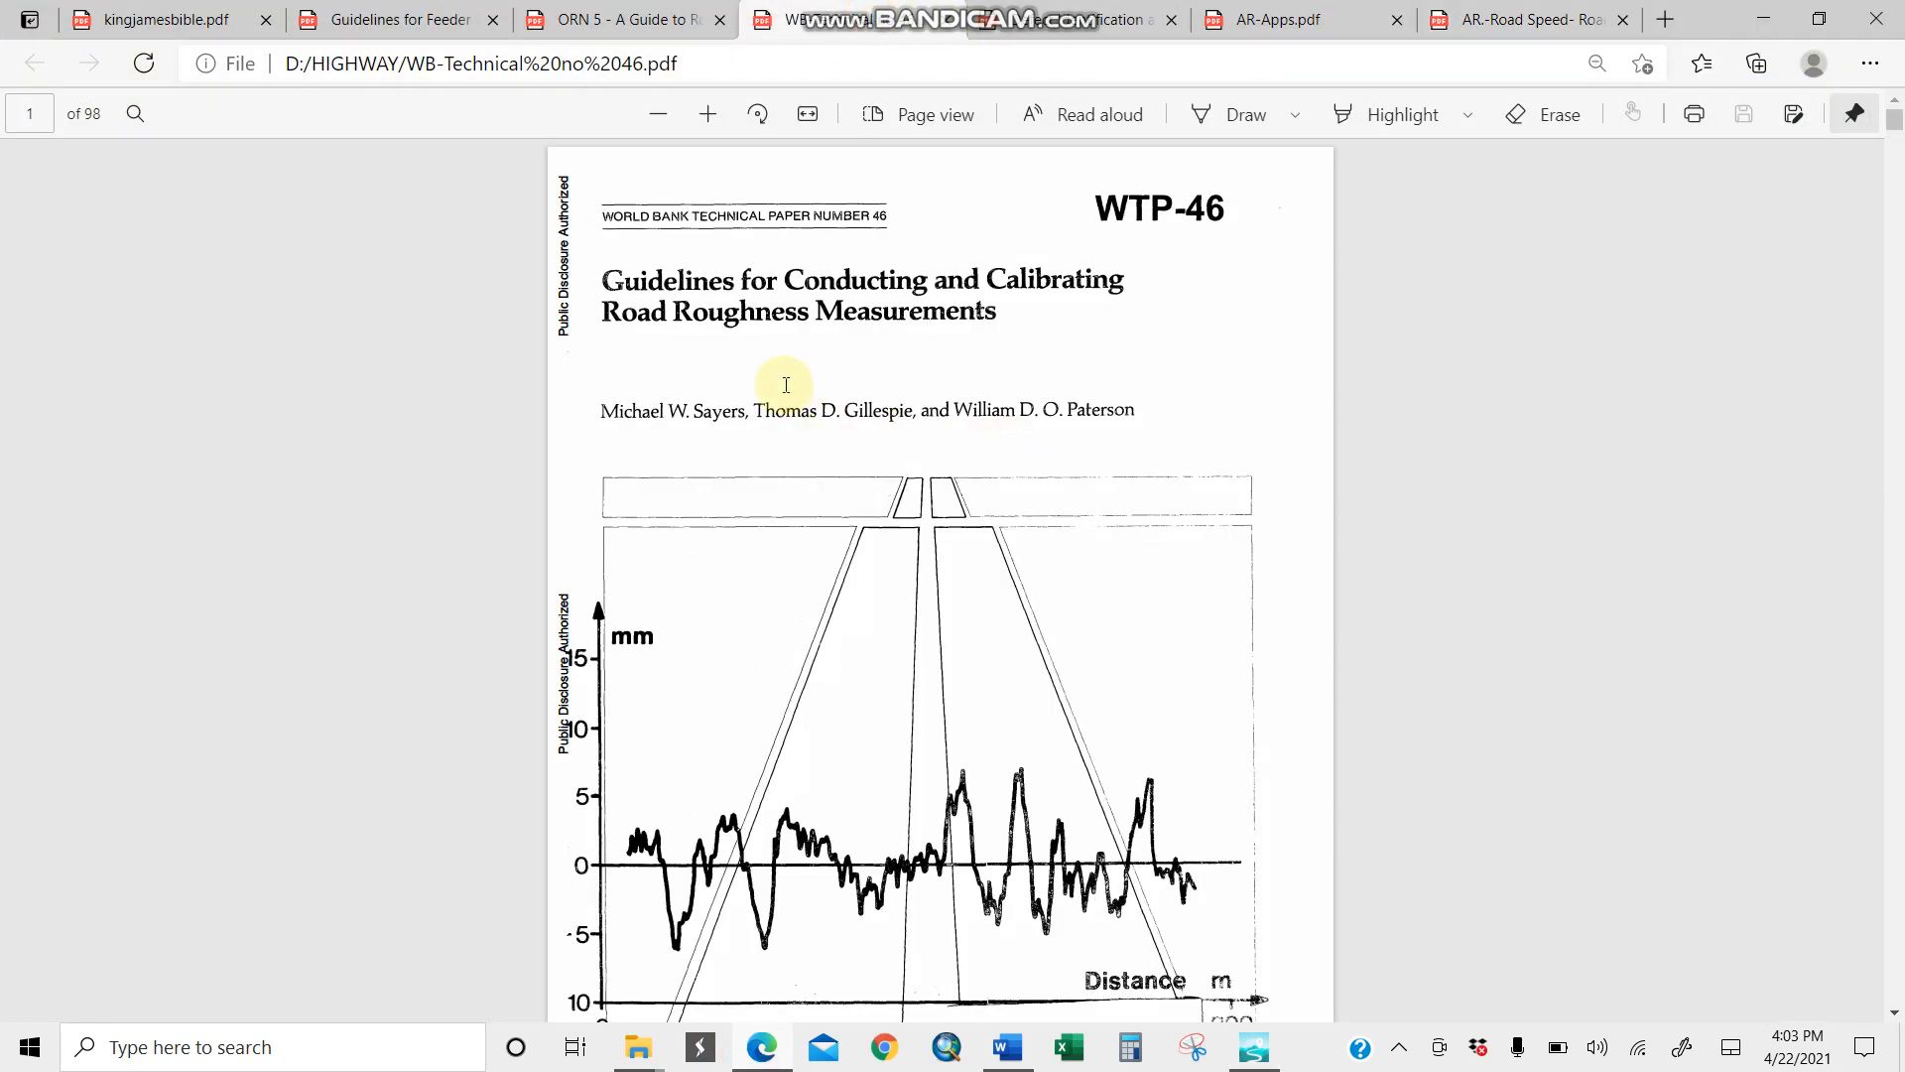
pyautogui.click(620, 19)
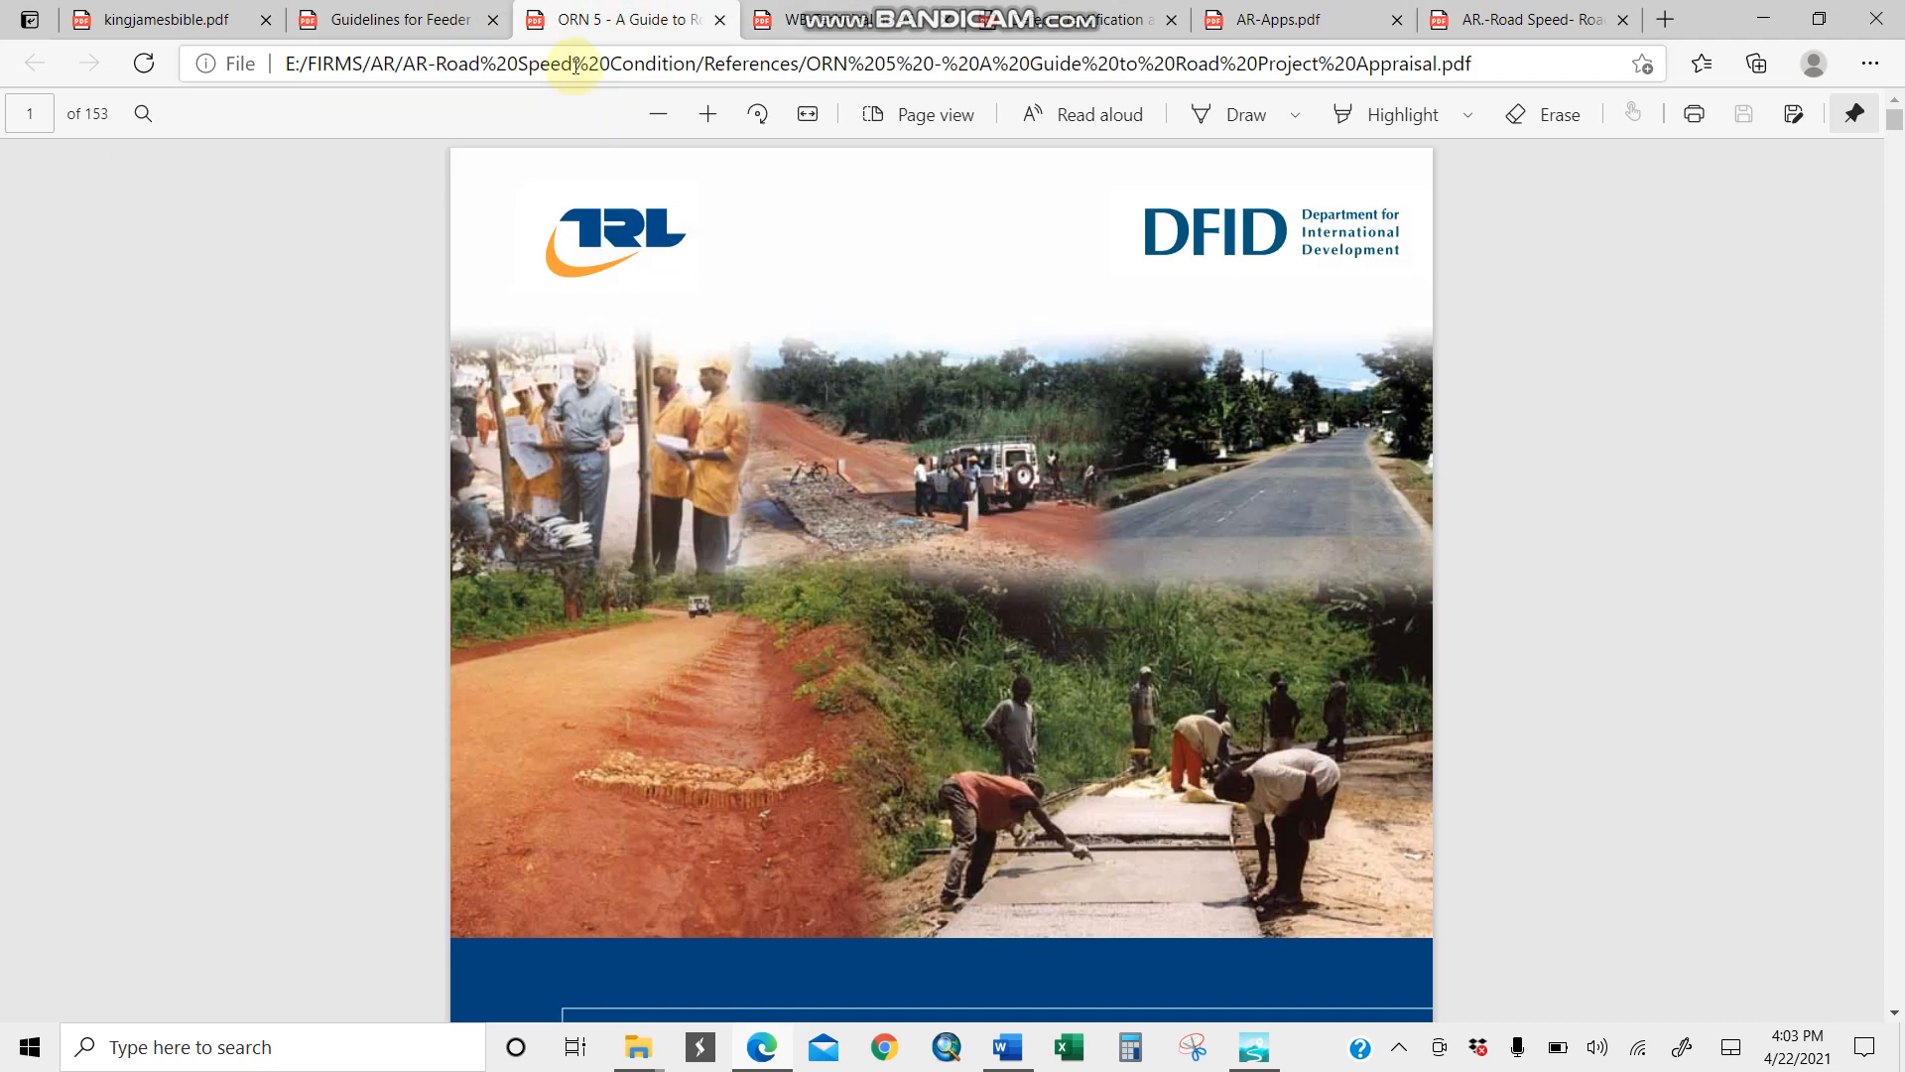
pyautogui.click(434, 19)
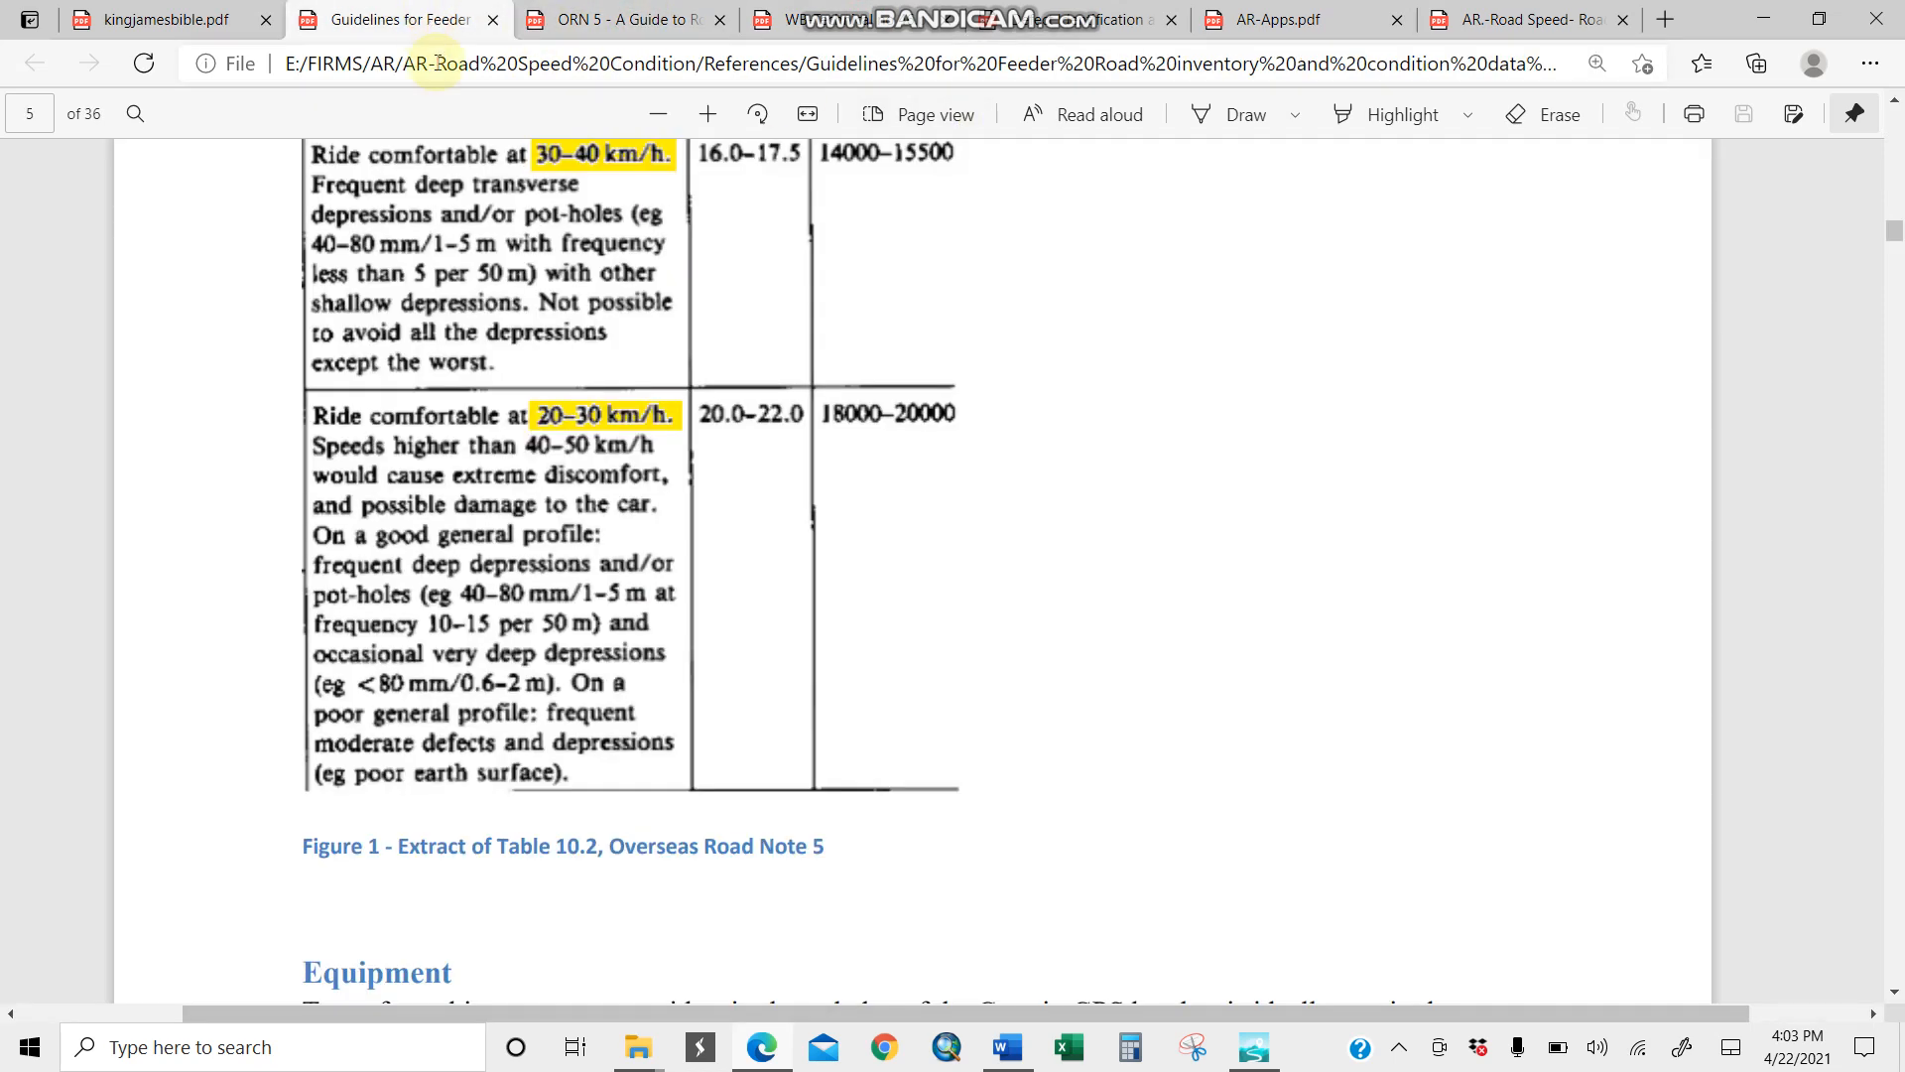
pyautogui.click(1760, 22)
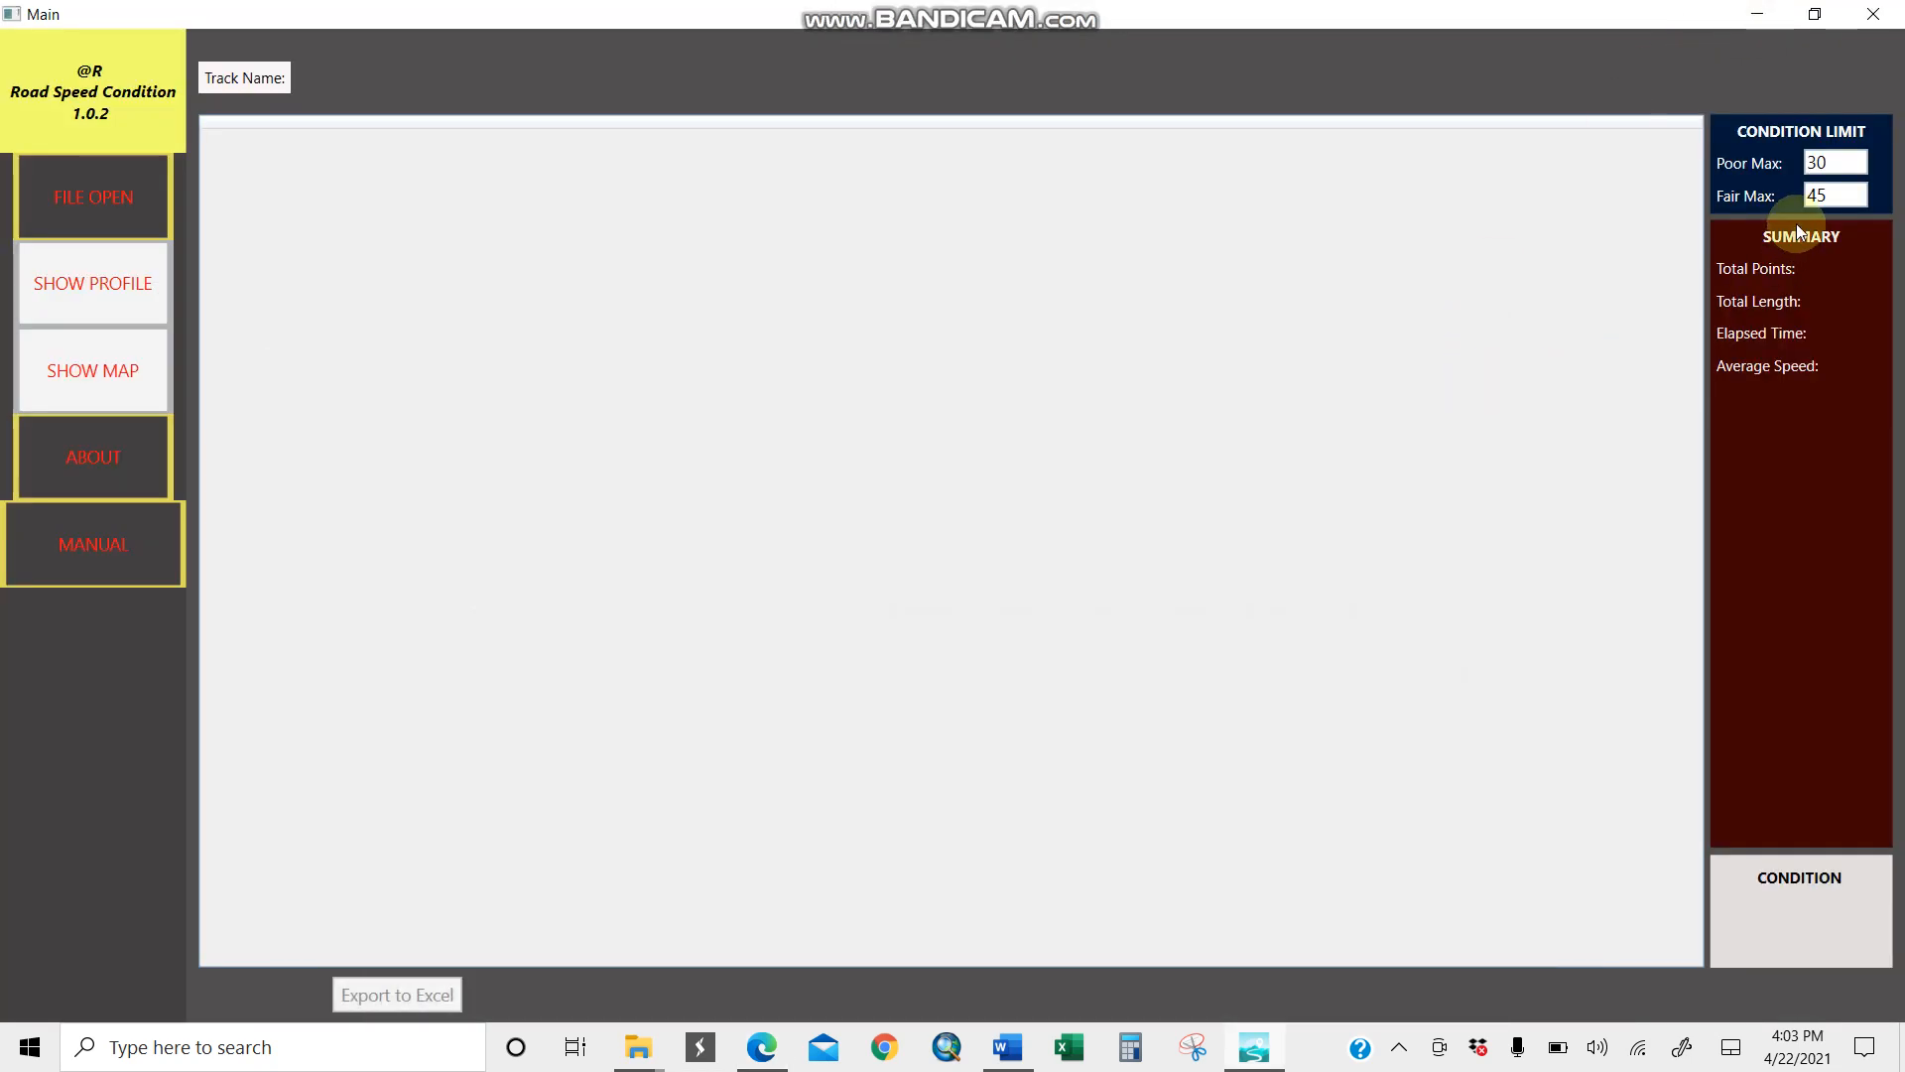
# Step: Set the condition limits to Poor Max 20 and Fair Max 35
pyautogui.doubleClick(1835, 165)
pyautogui.write('20')
pyautogui.moveTo(1850, 186); pyautogui.dragTo(1798, 210)
# Step: Load the GPS track file Track_MAGIRI KIGWA.gpx from the Trials folder
pyautogui.click(117, 200)
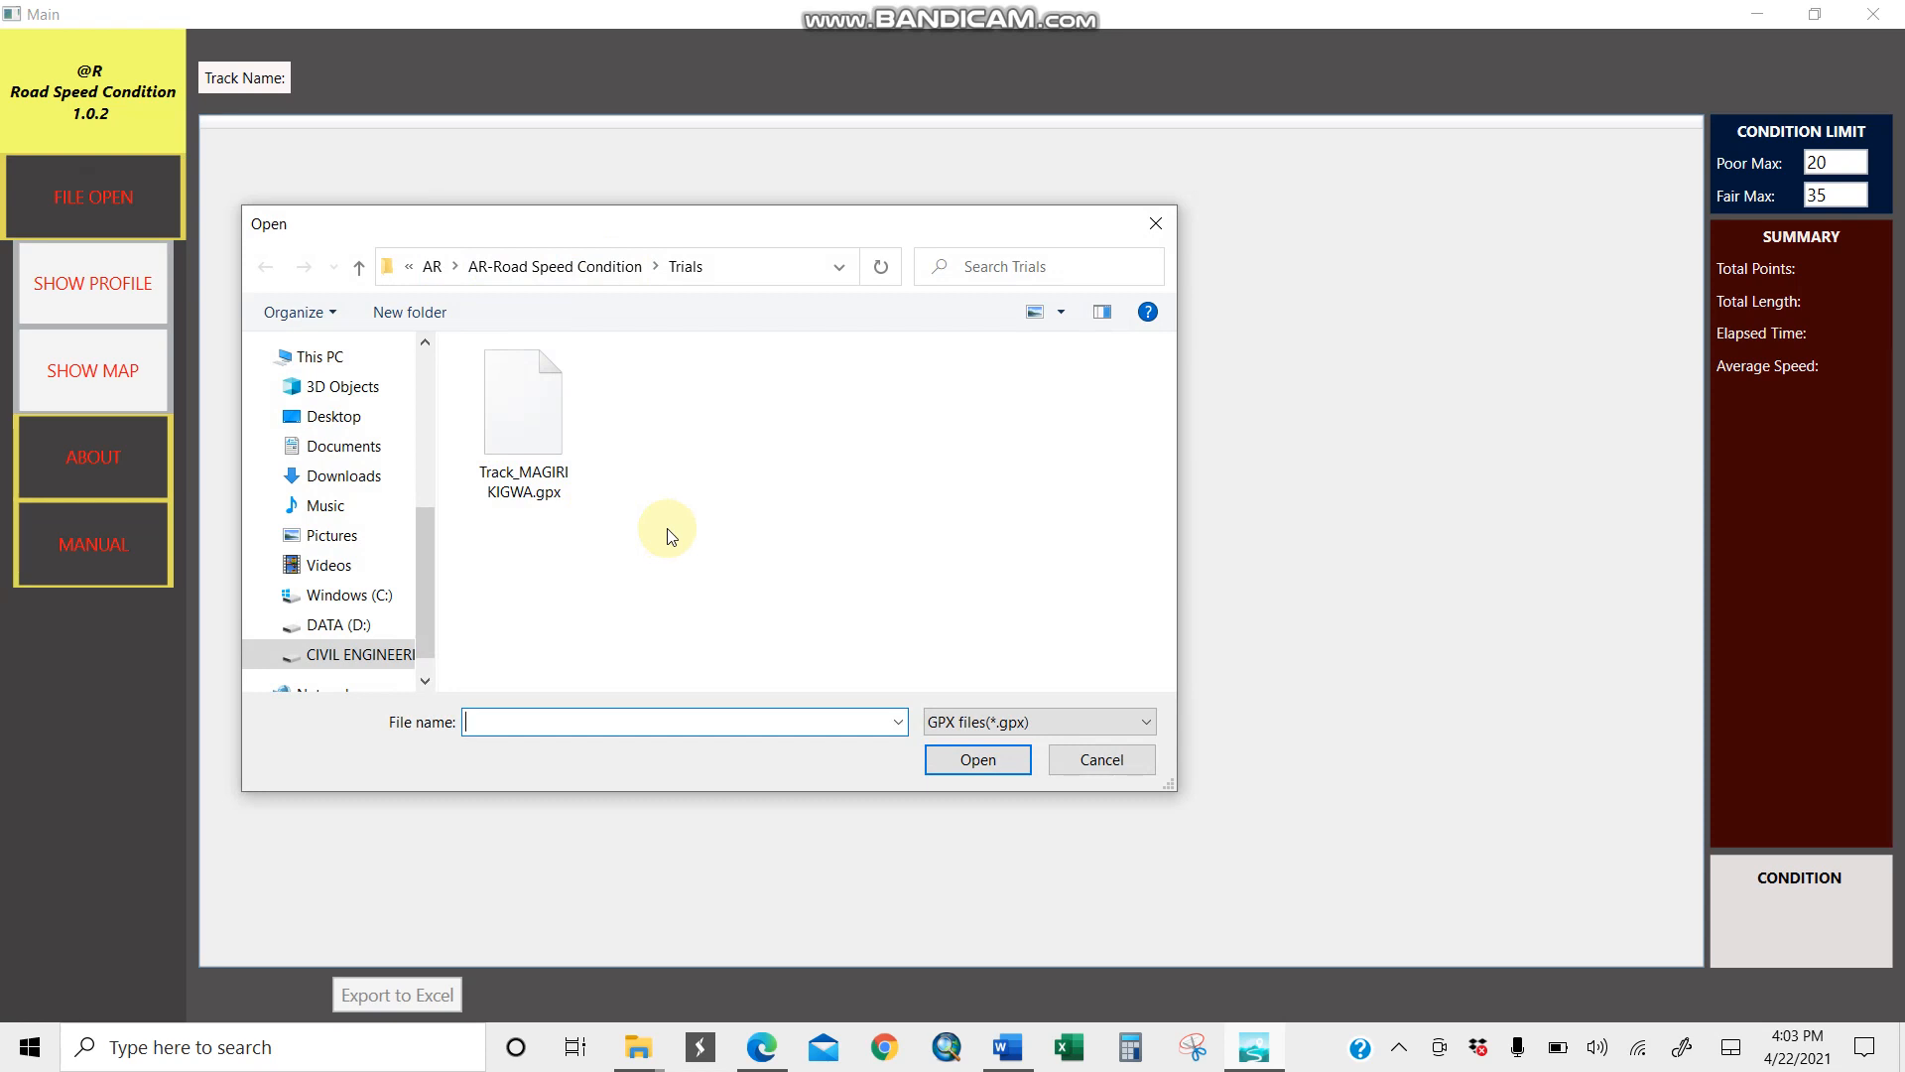
pyautogui.click(526, 436)
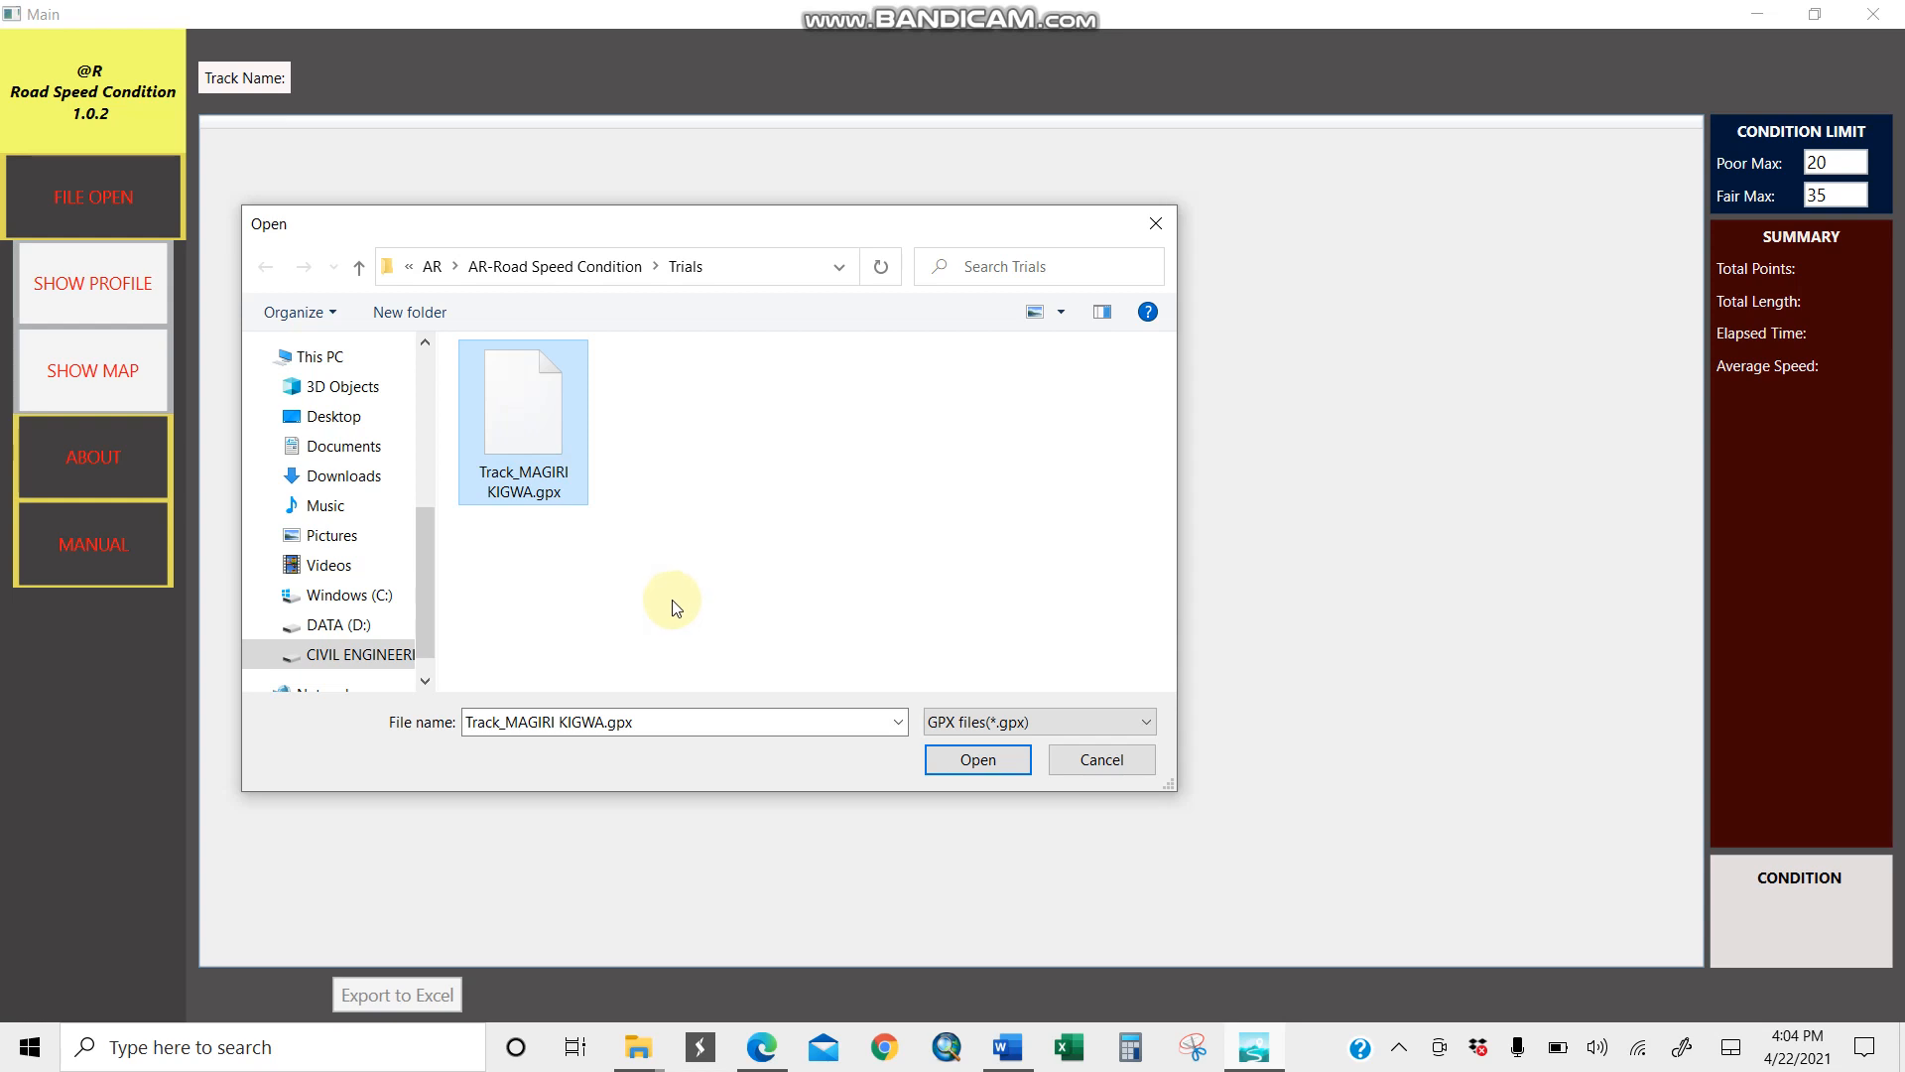
pyautogui.click(963, 764)
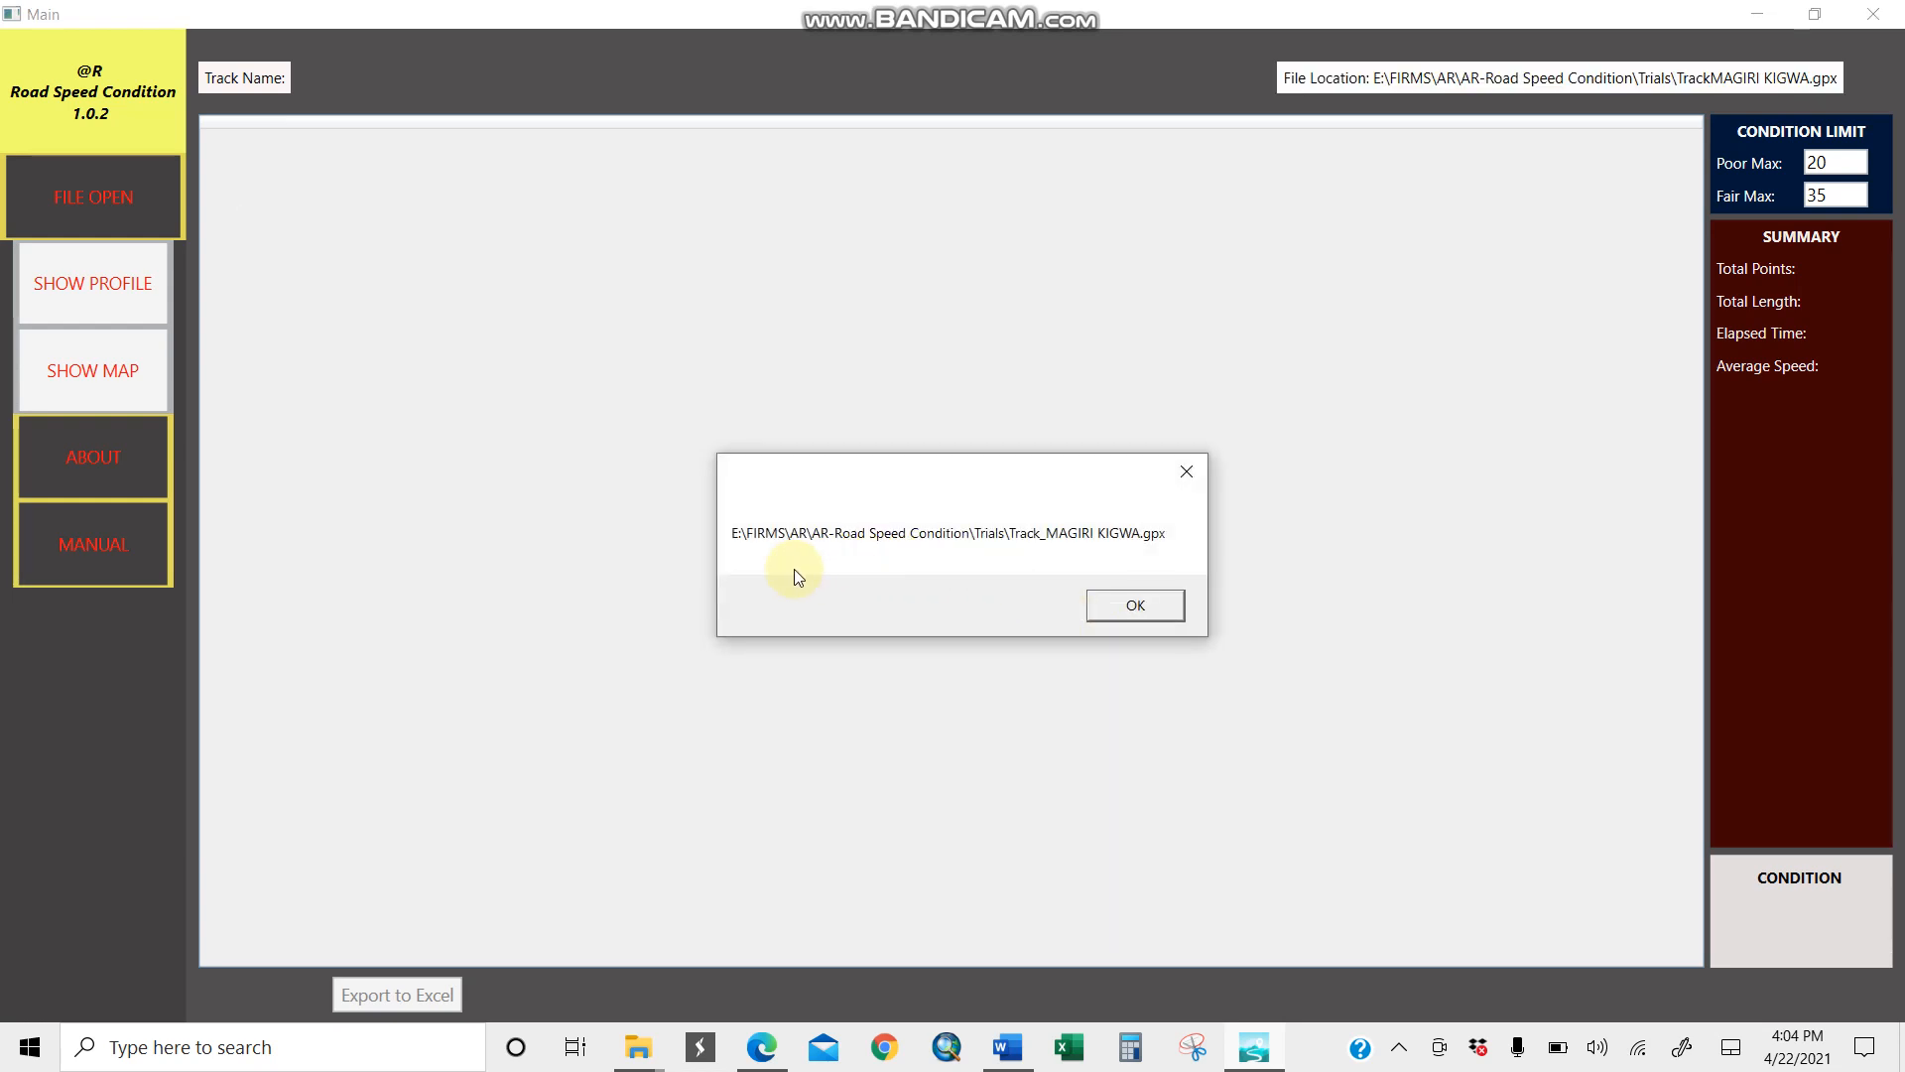
pyautogui.click(1134, 606)
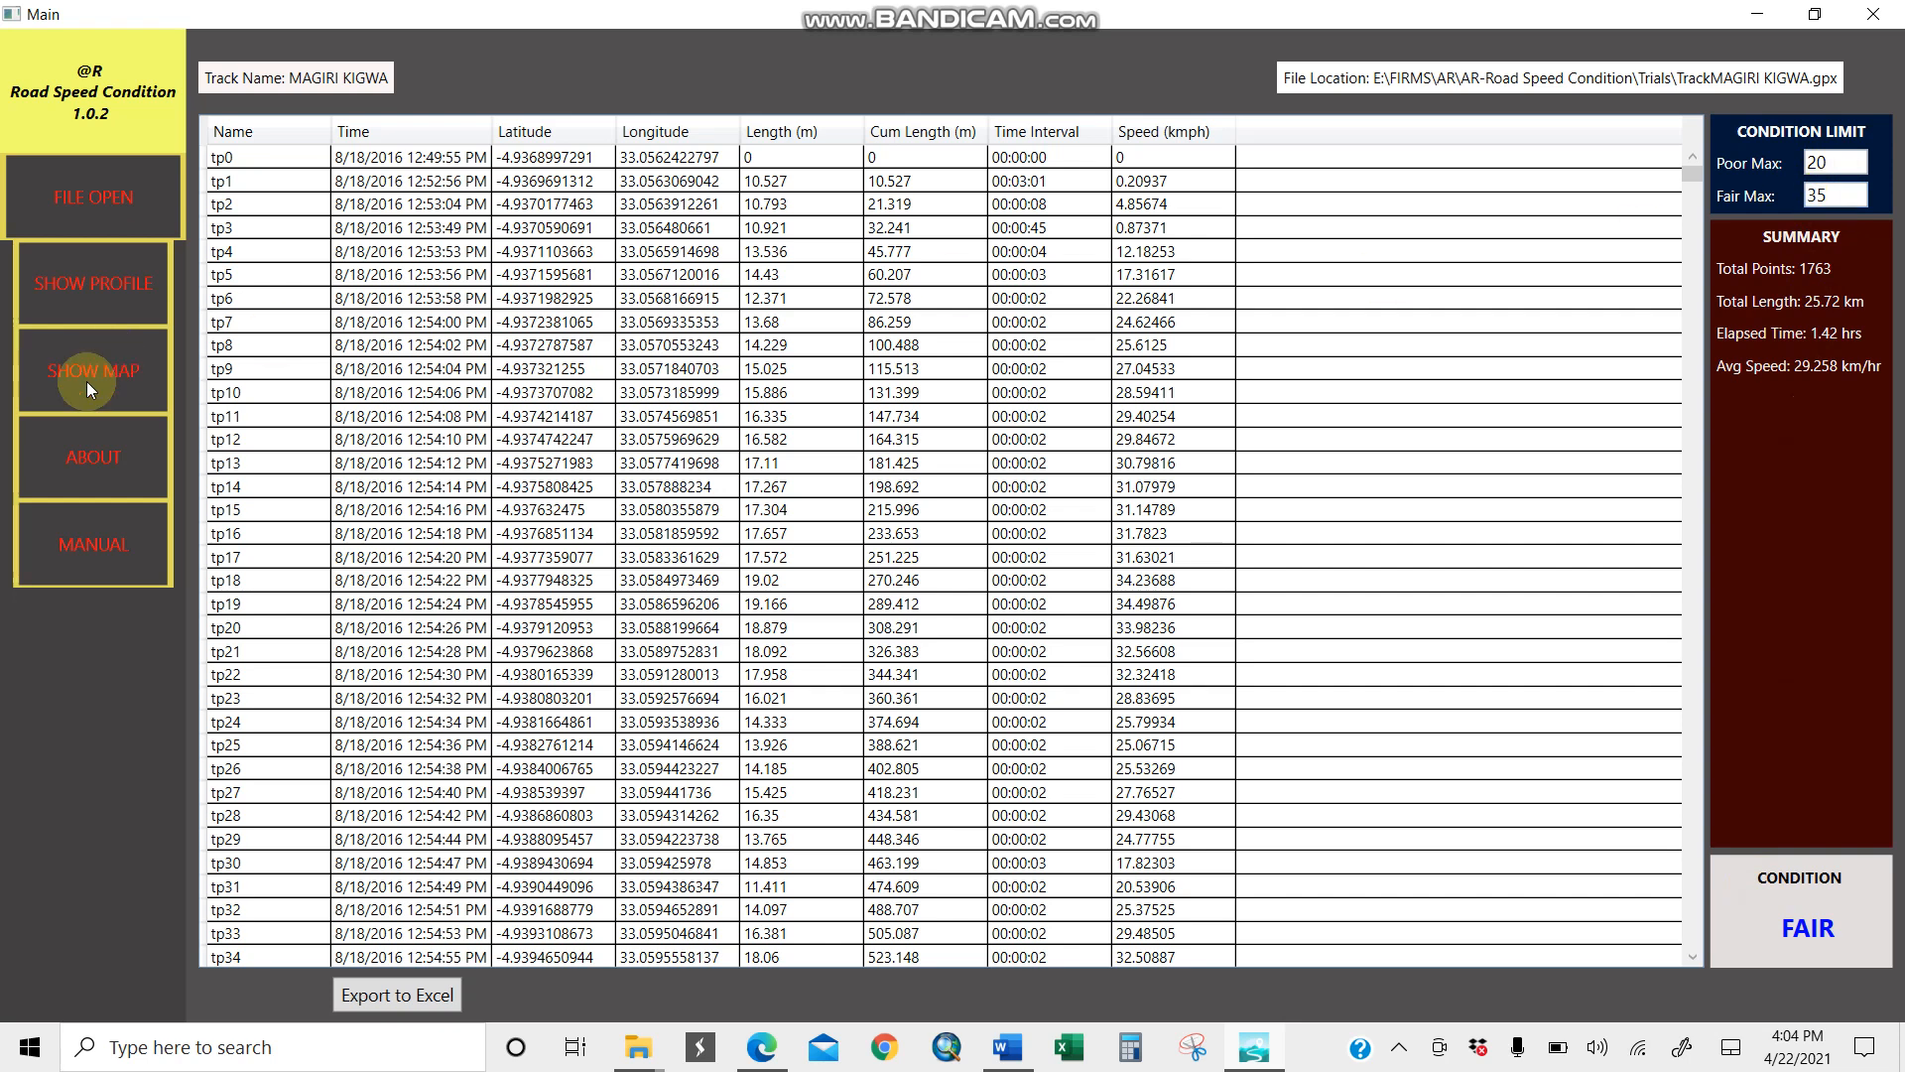
# Step: Display the track's speed profile maximized, save the graph to the Desktop as a PNG image named Mgiri, and close the profile
pyautogui.click(115, 280)
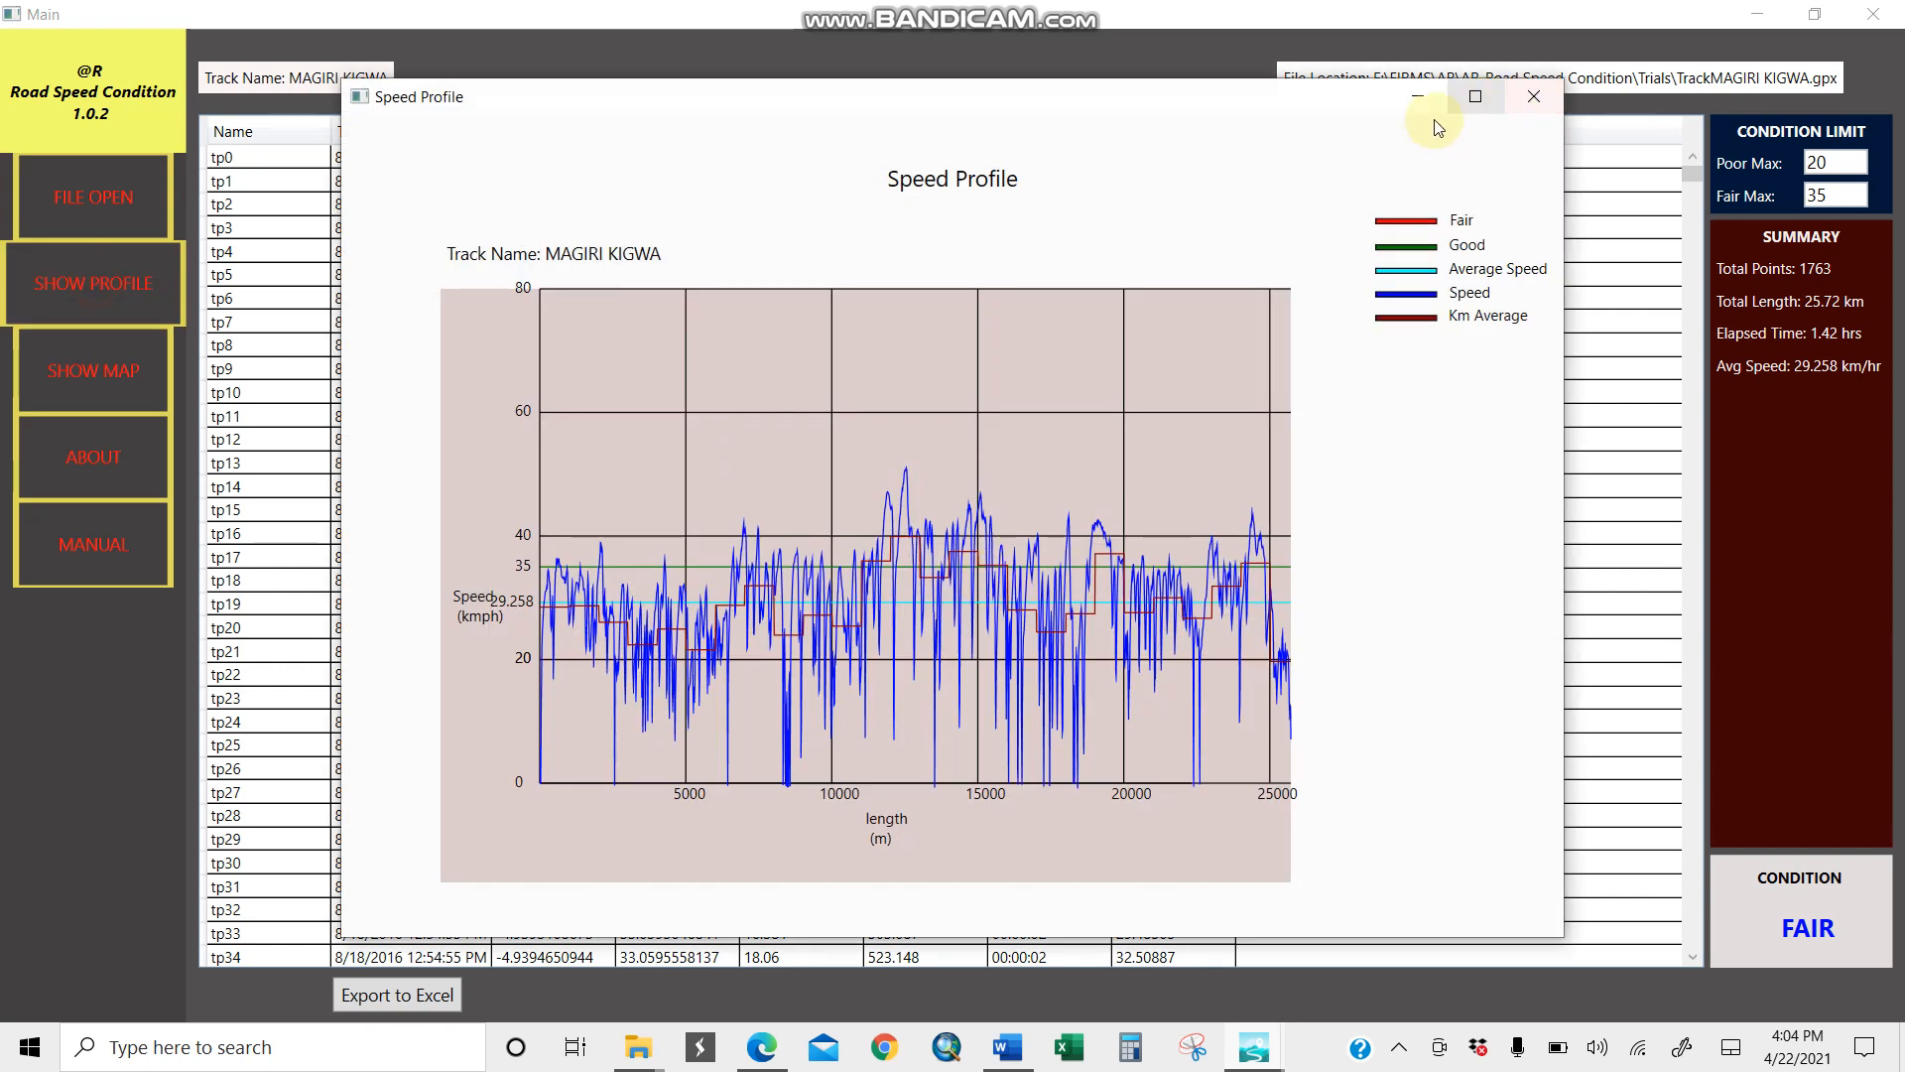
pyautogui.click(1475, 96)
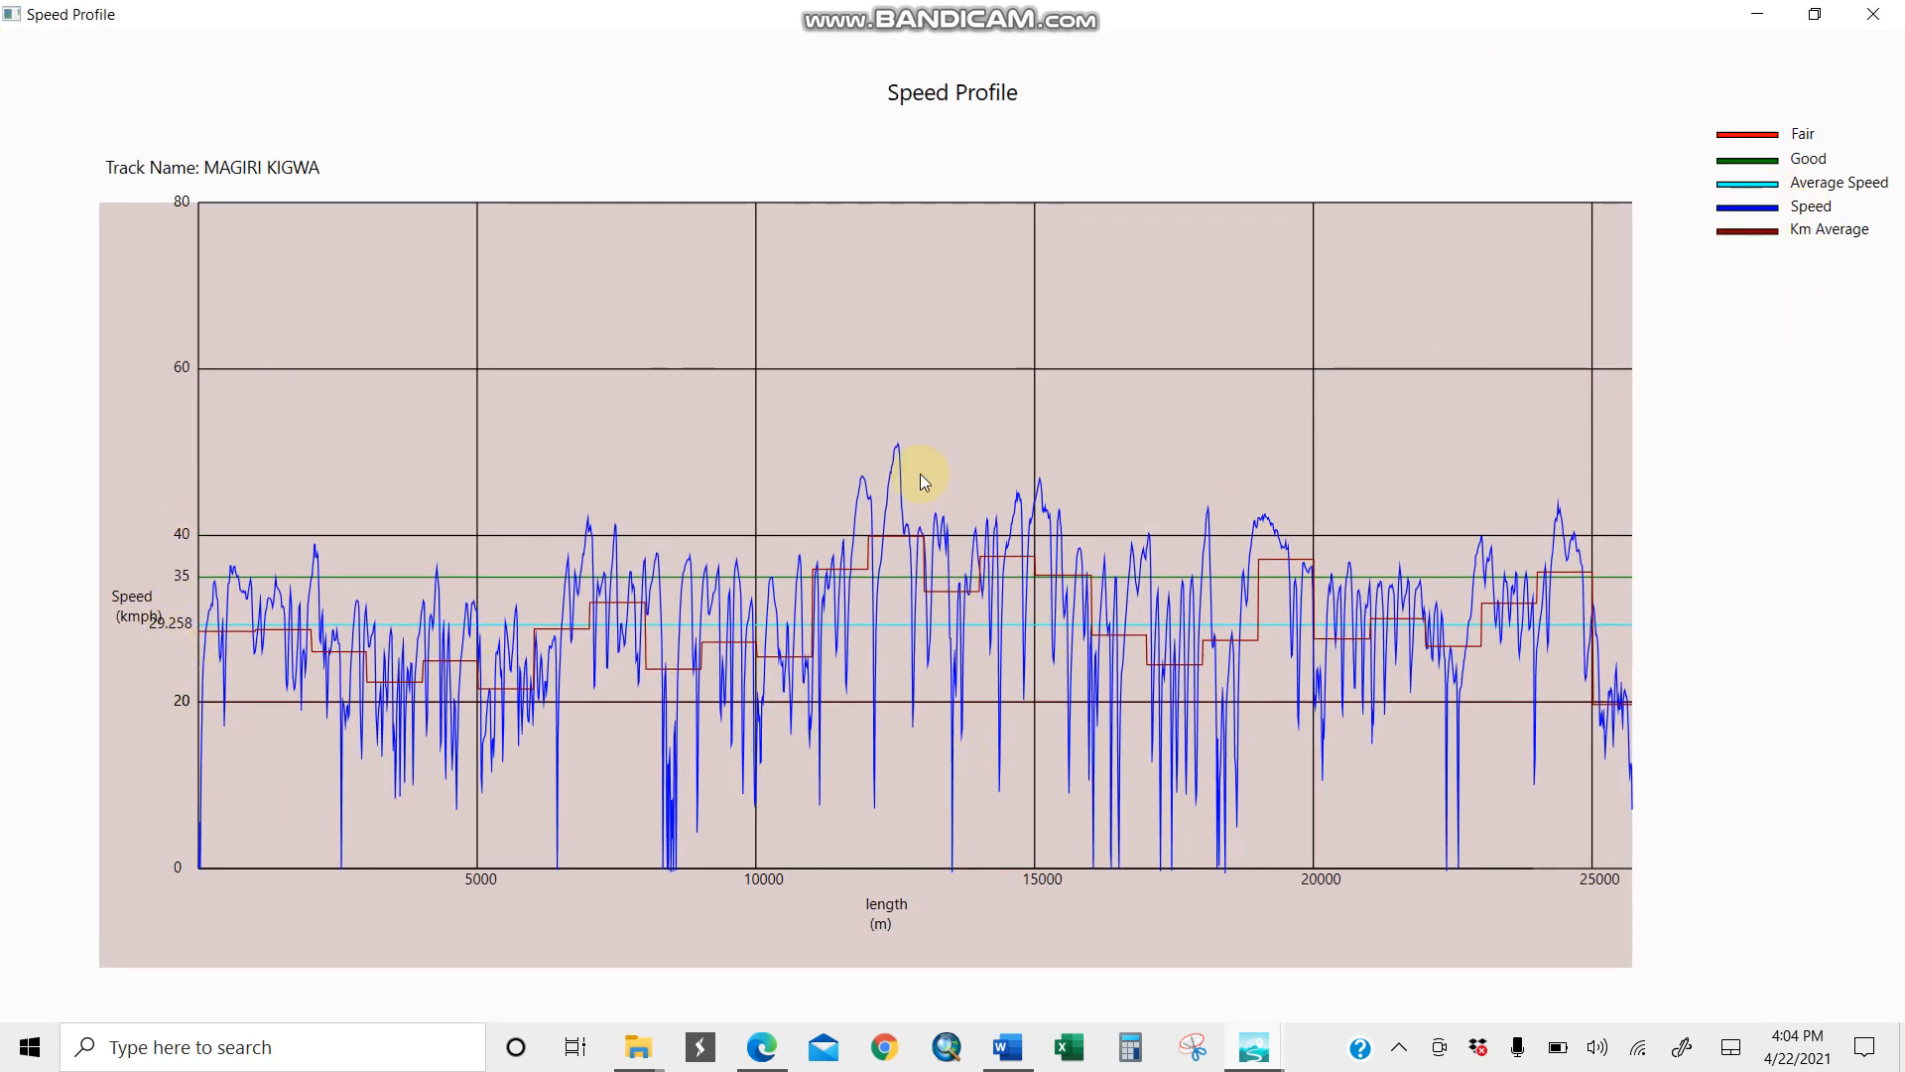
pyautogui.rightClick(884, 429)
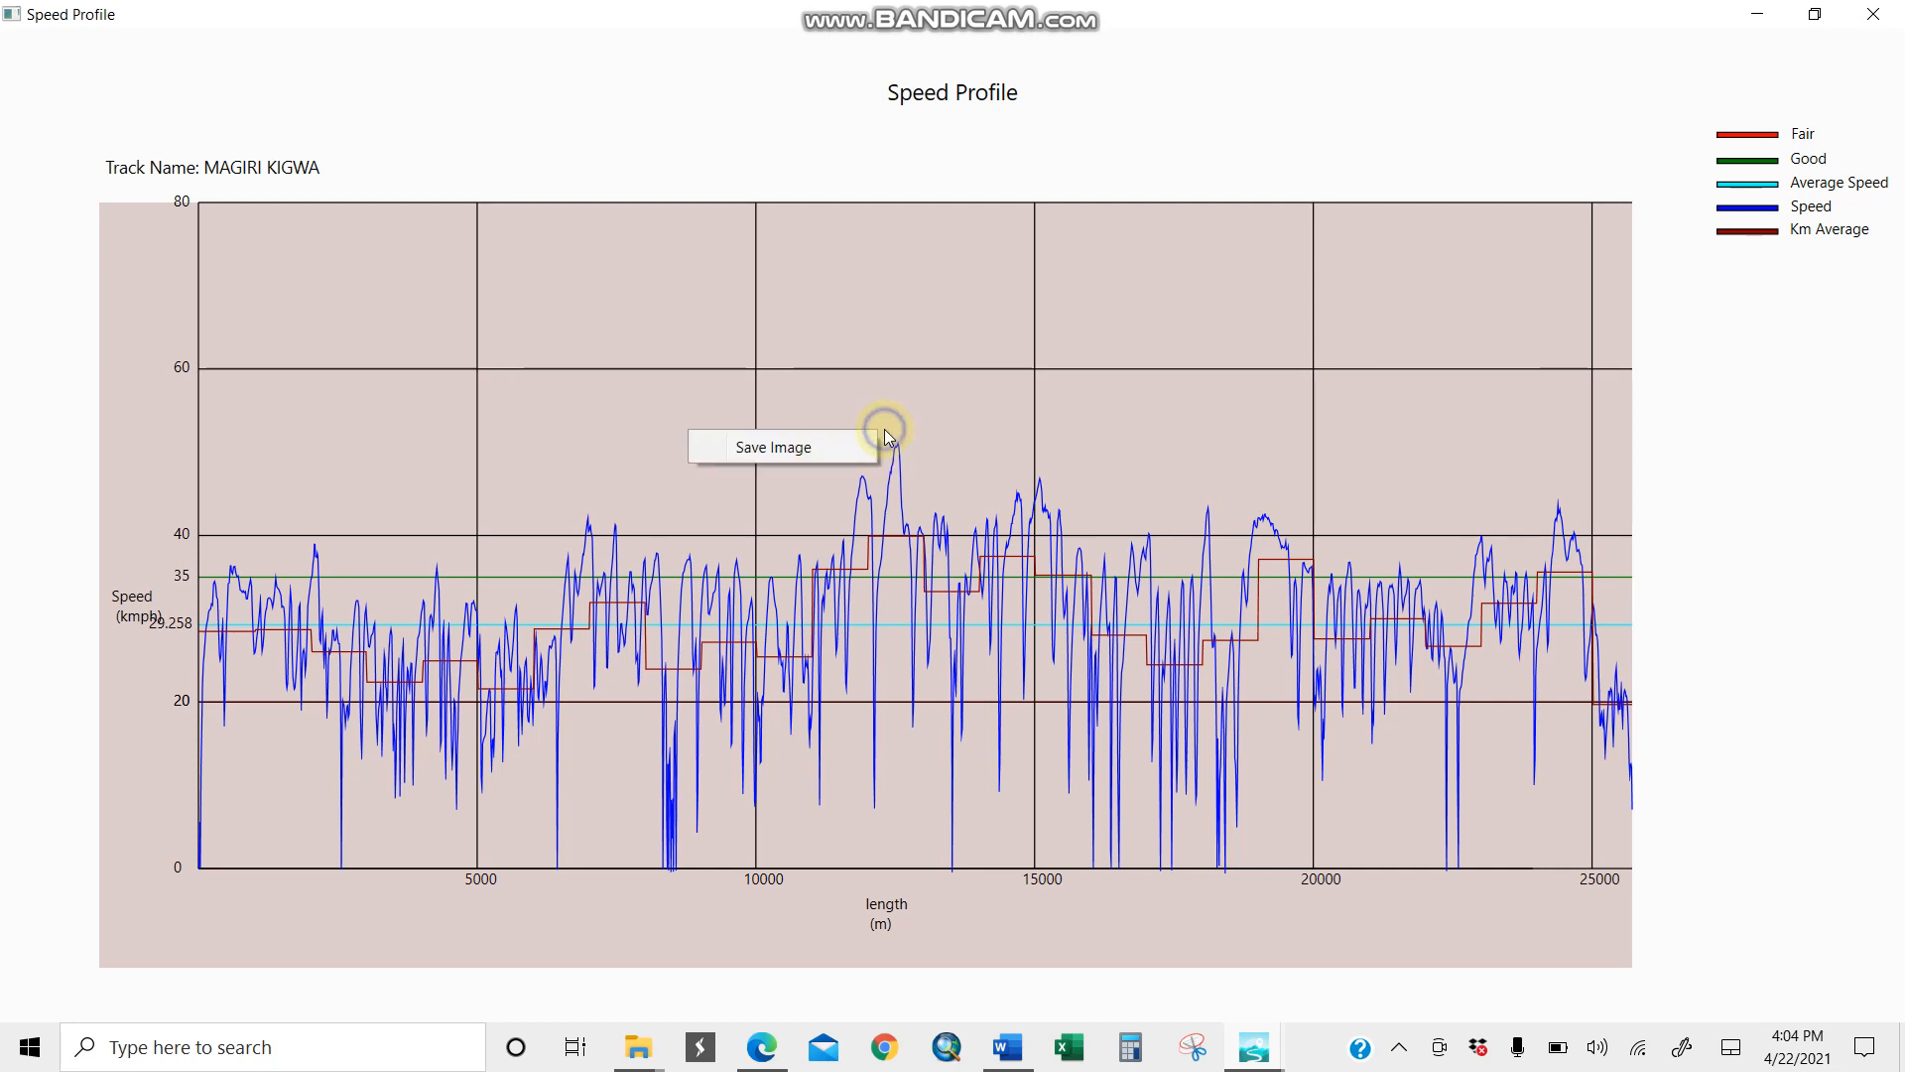
pyautogui.click(816, 453)
pyautogui.scroll(2, 331, 417)
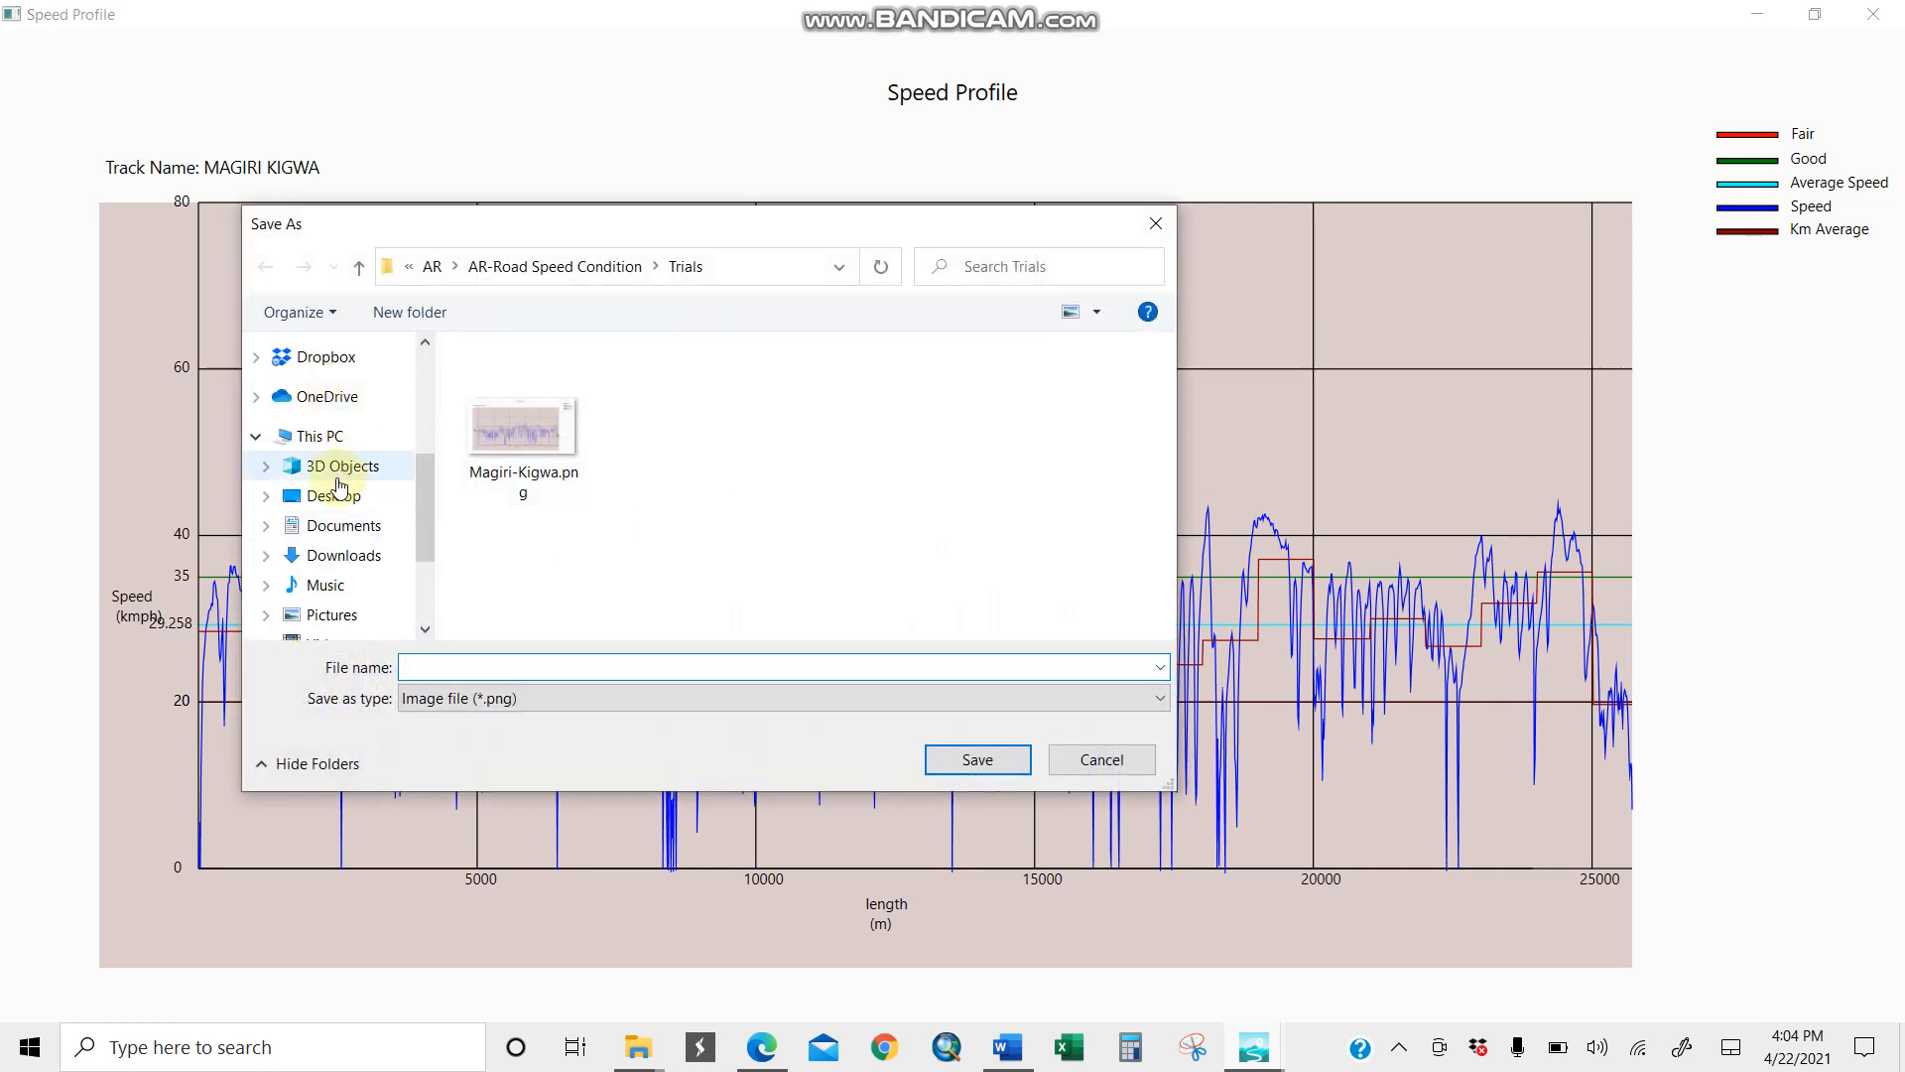
pyautogui.click(334, 501)
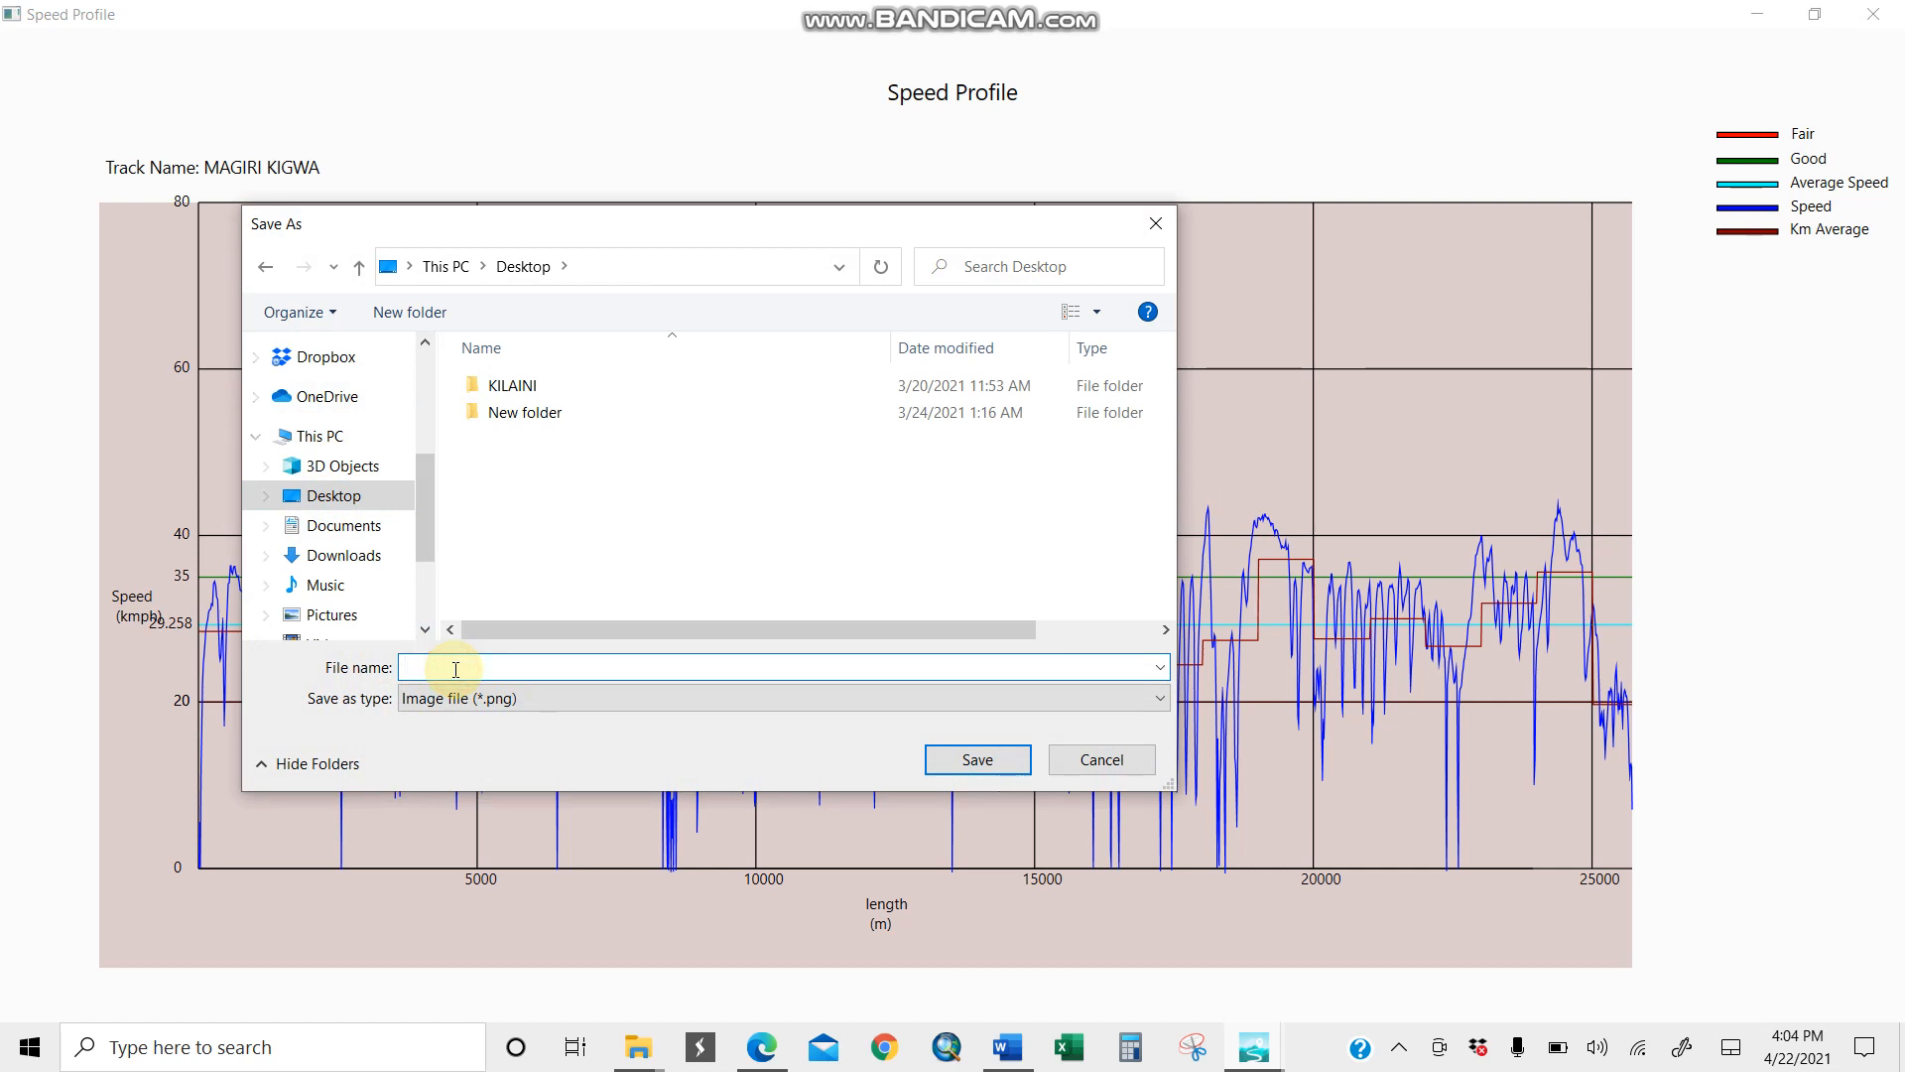
pyautogui.write('Mgiri')
pyautogui.click(969, 760)
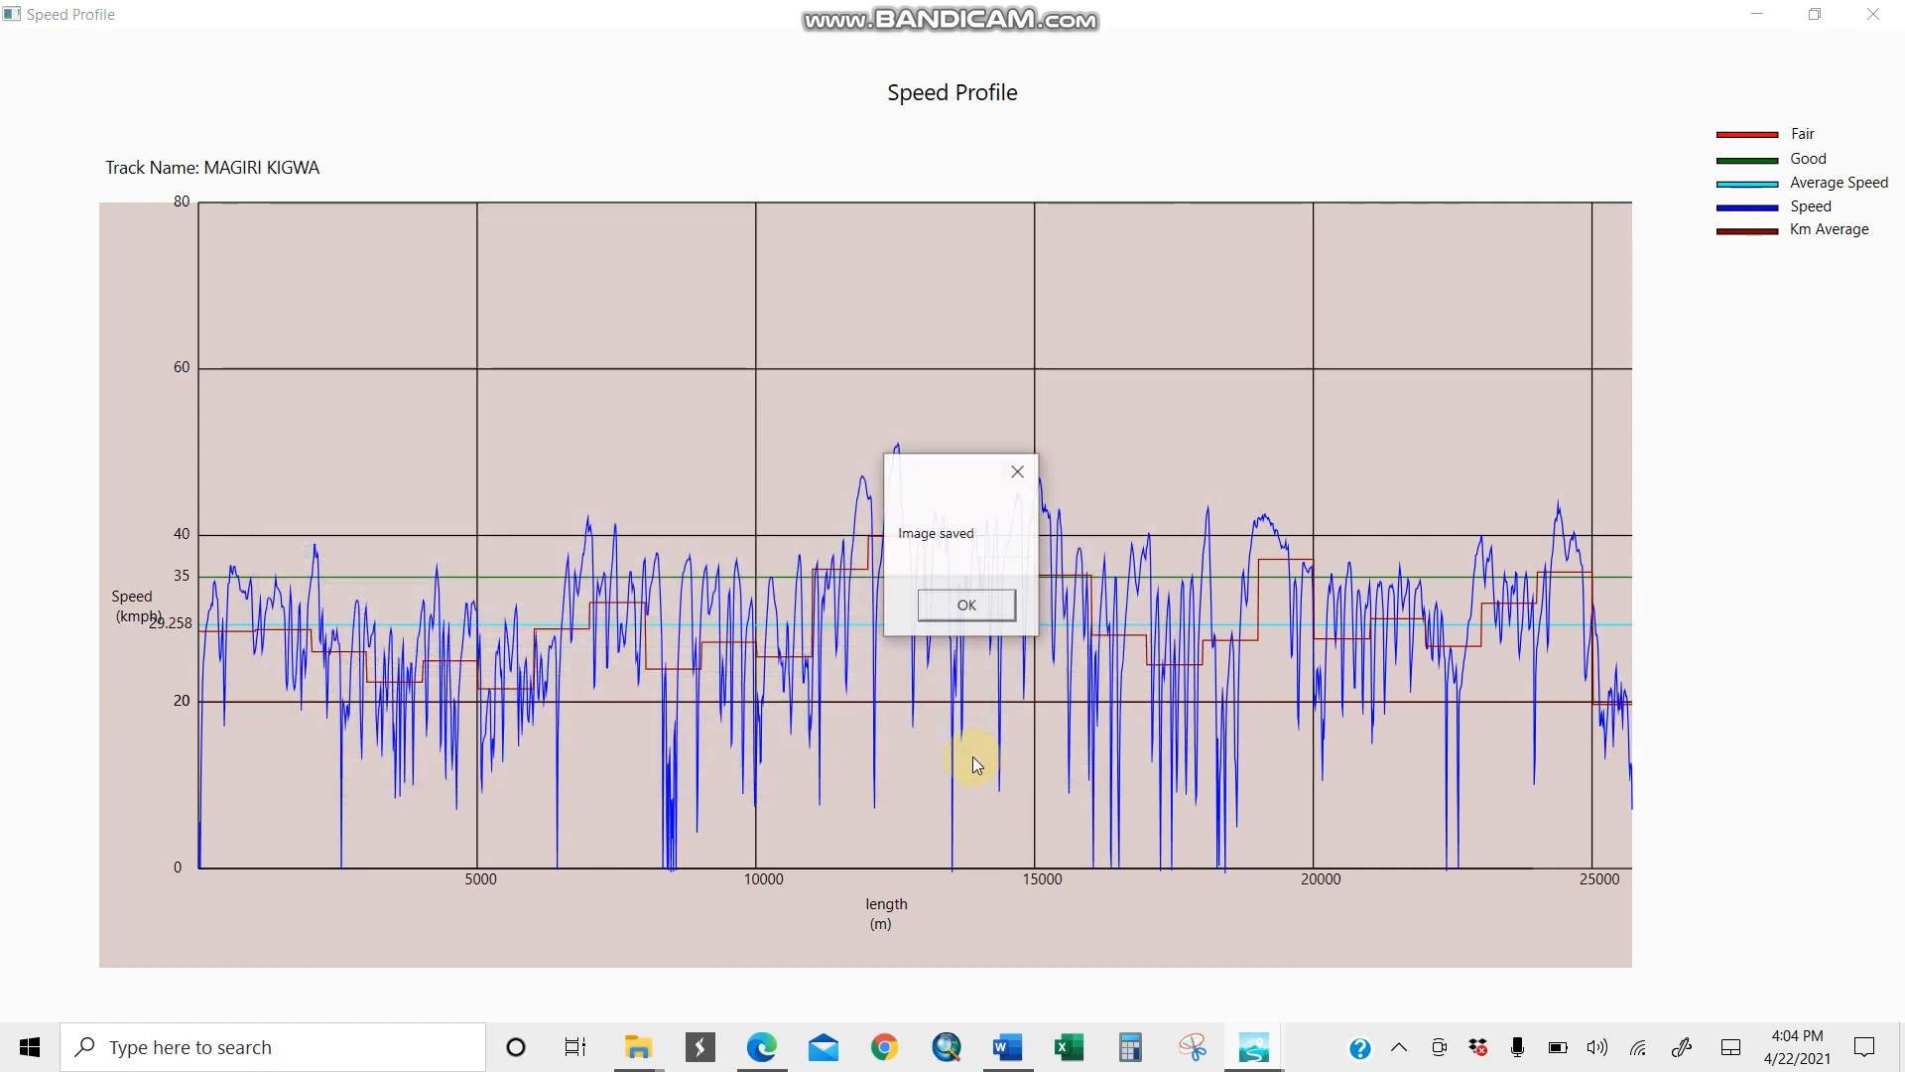
pyautogui.click(963, 606)
pyautogui.click(1874, 14)
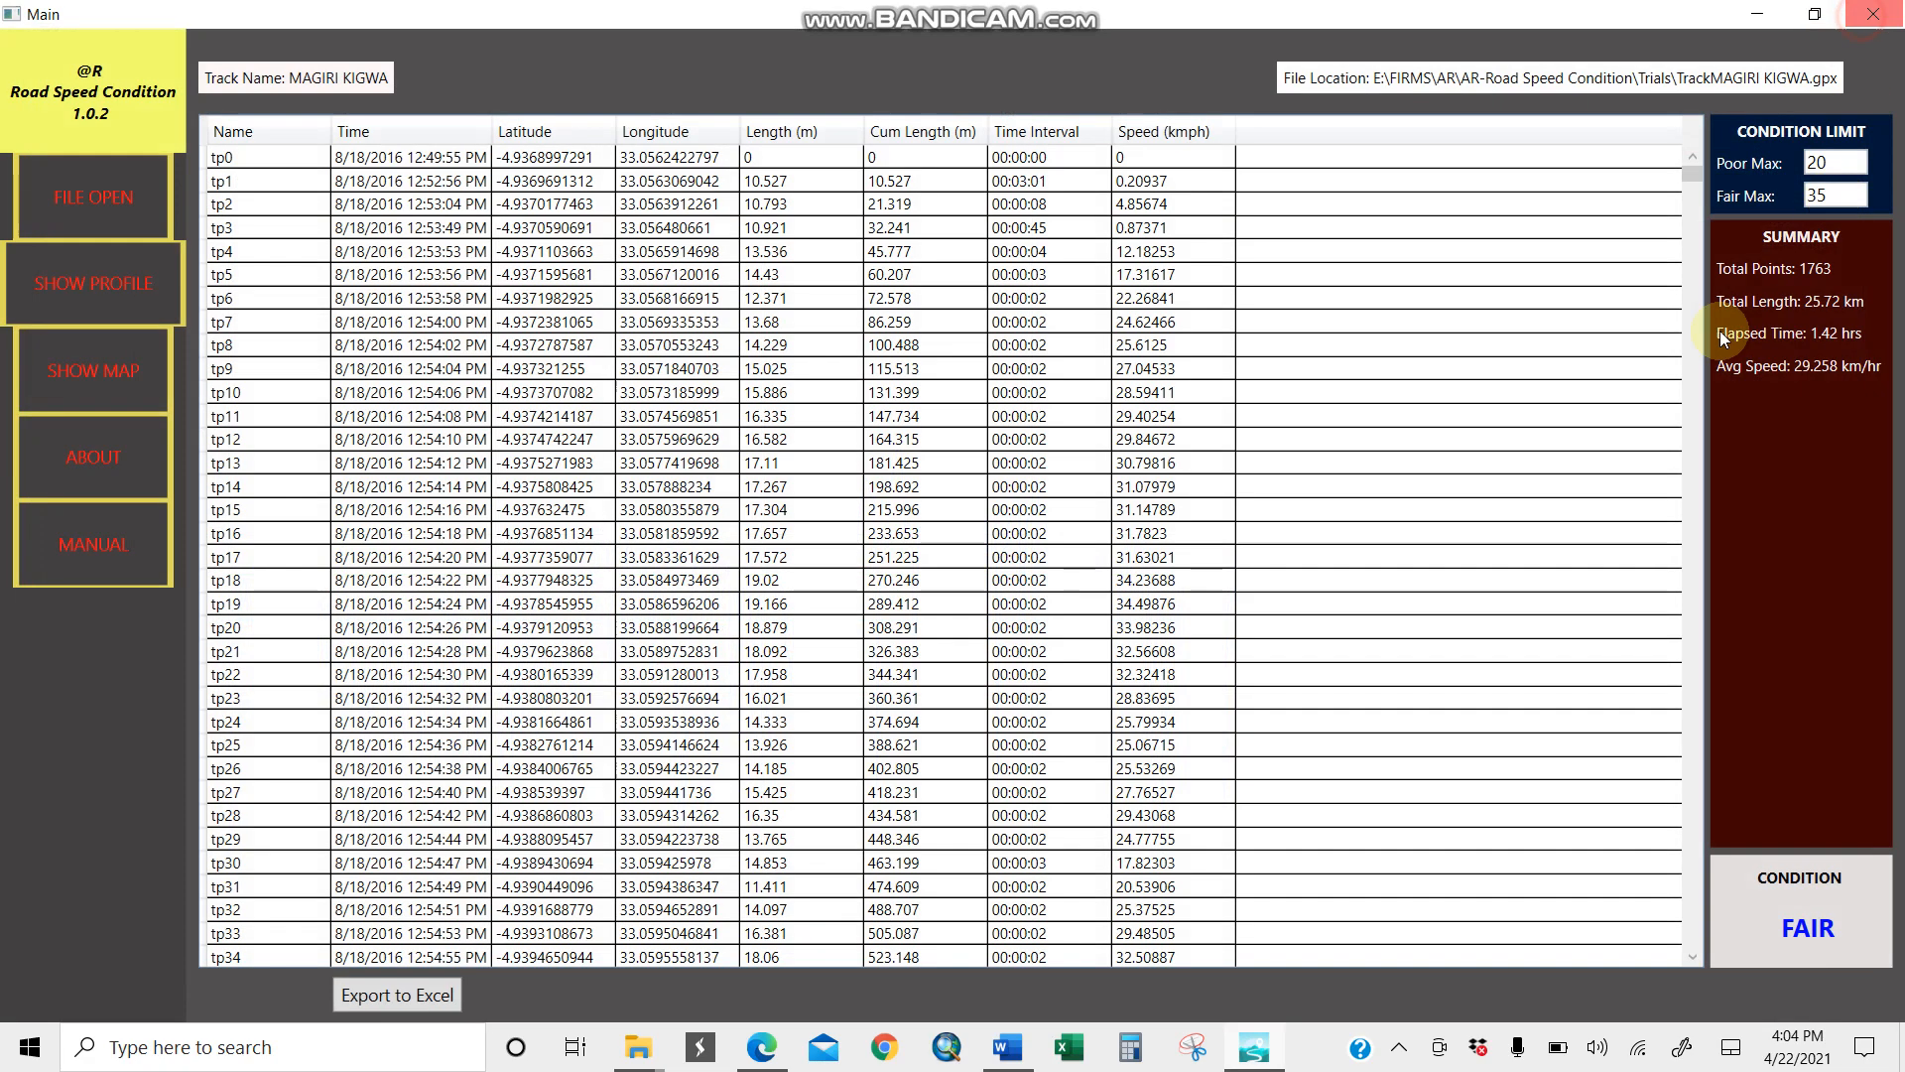
# Step: Display the track's speed condition points on the map in a maximized window and examine the start of the road
pyautogui.click(112, 371)
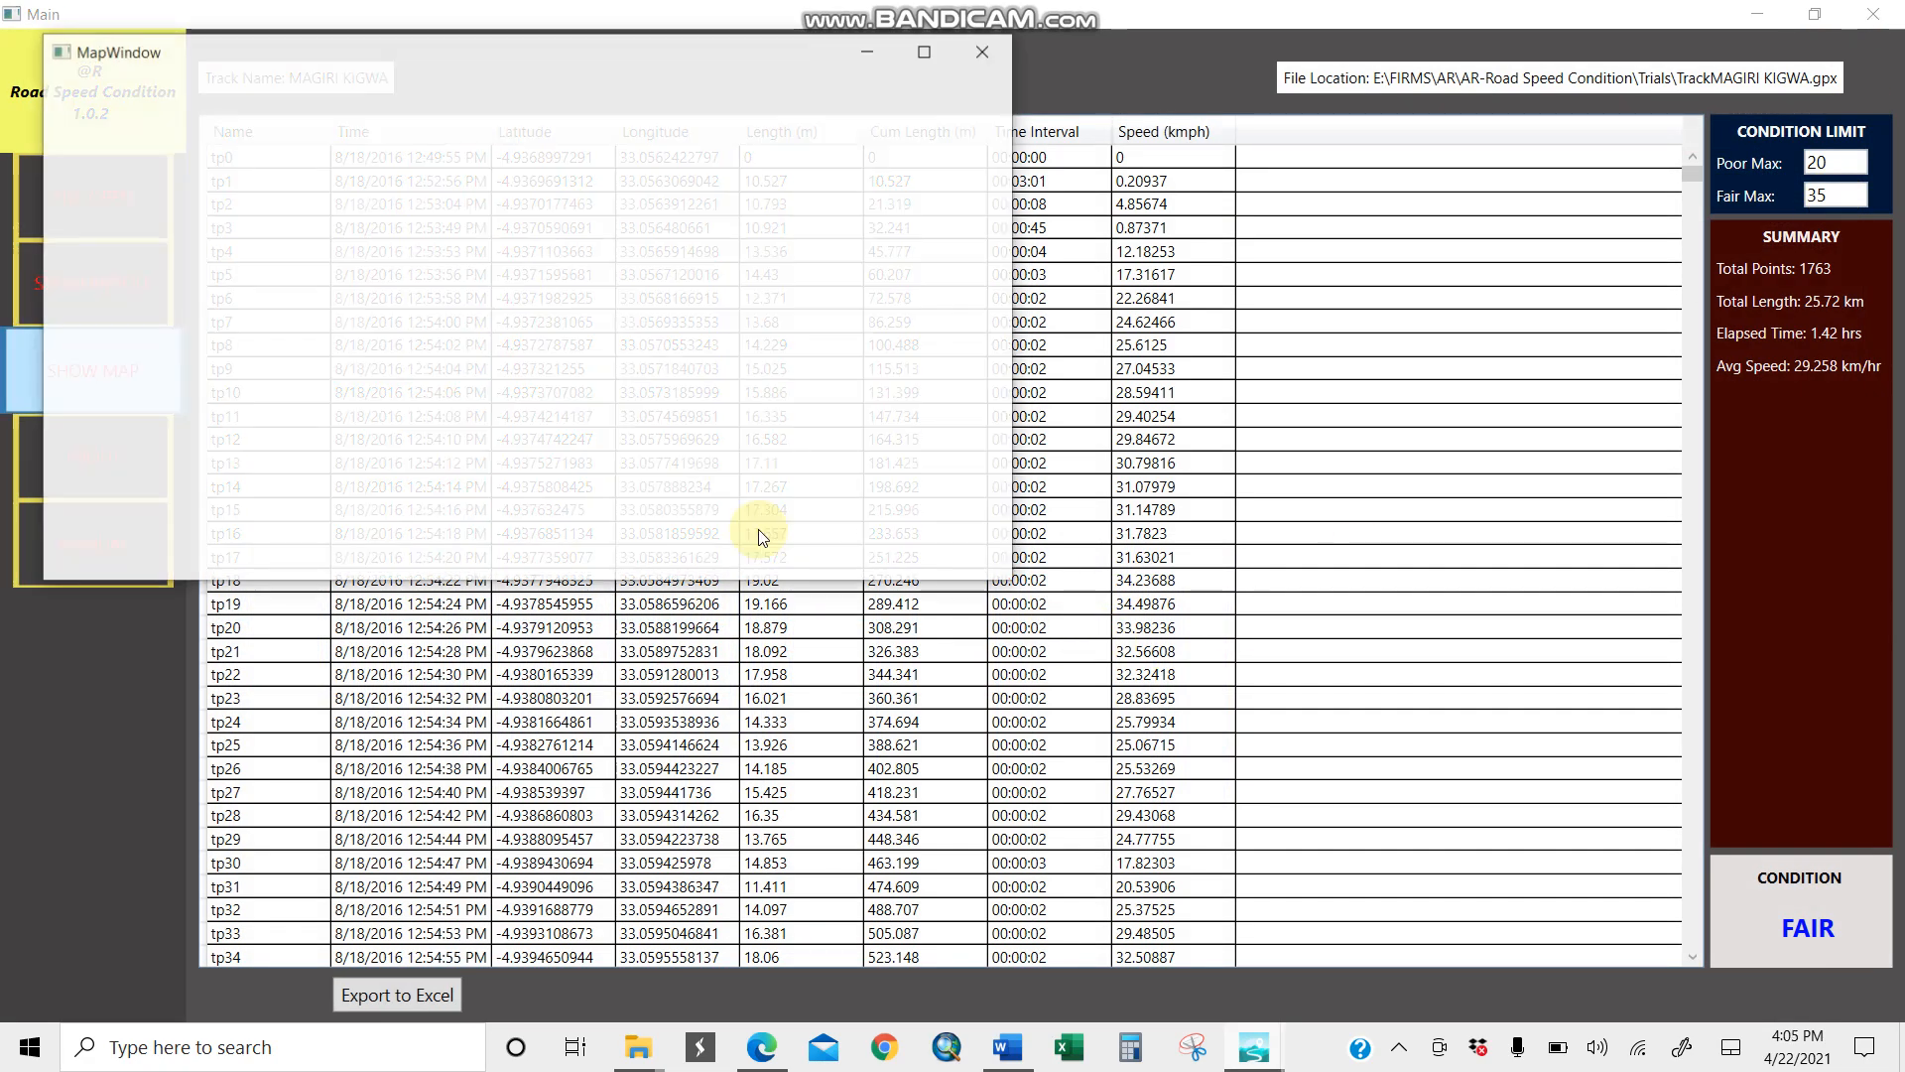
pyautogui.click(925, 50)
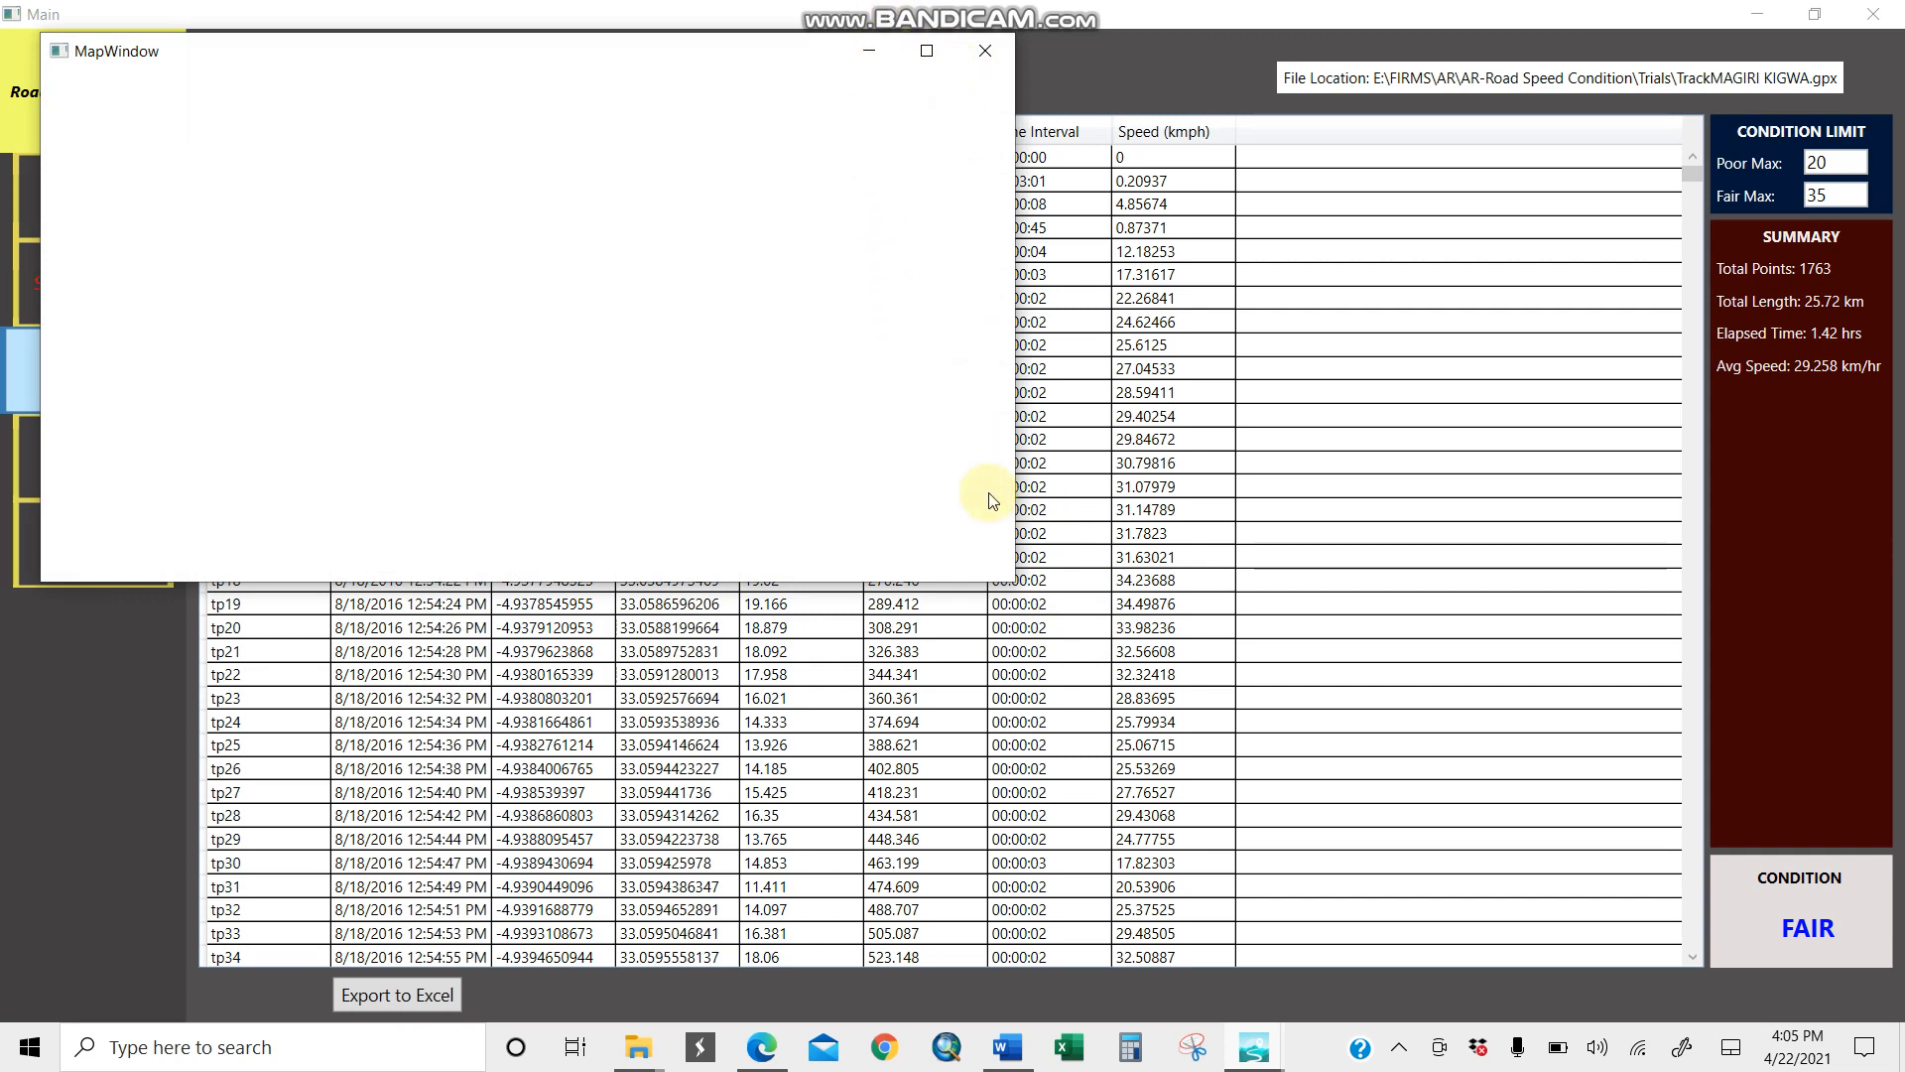
pyautogui.click(928, 50)
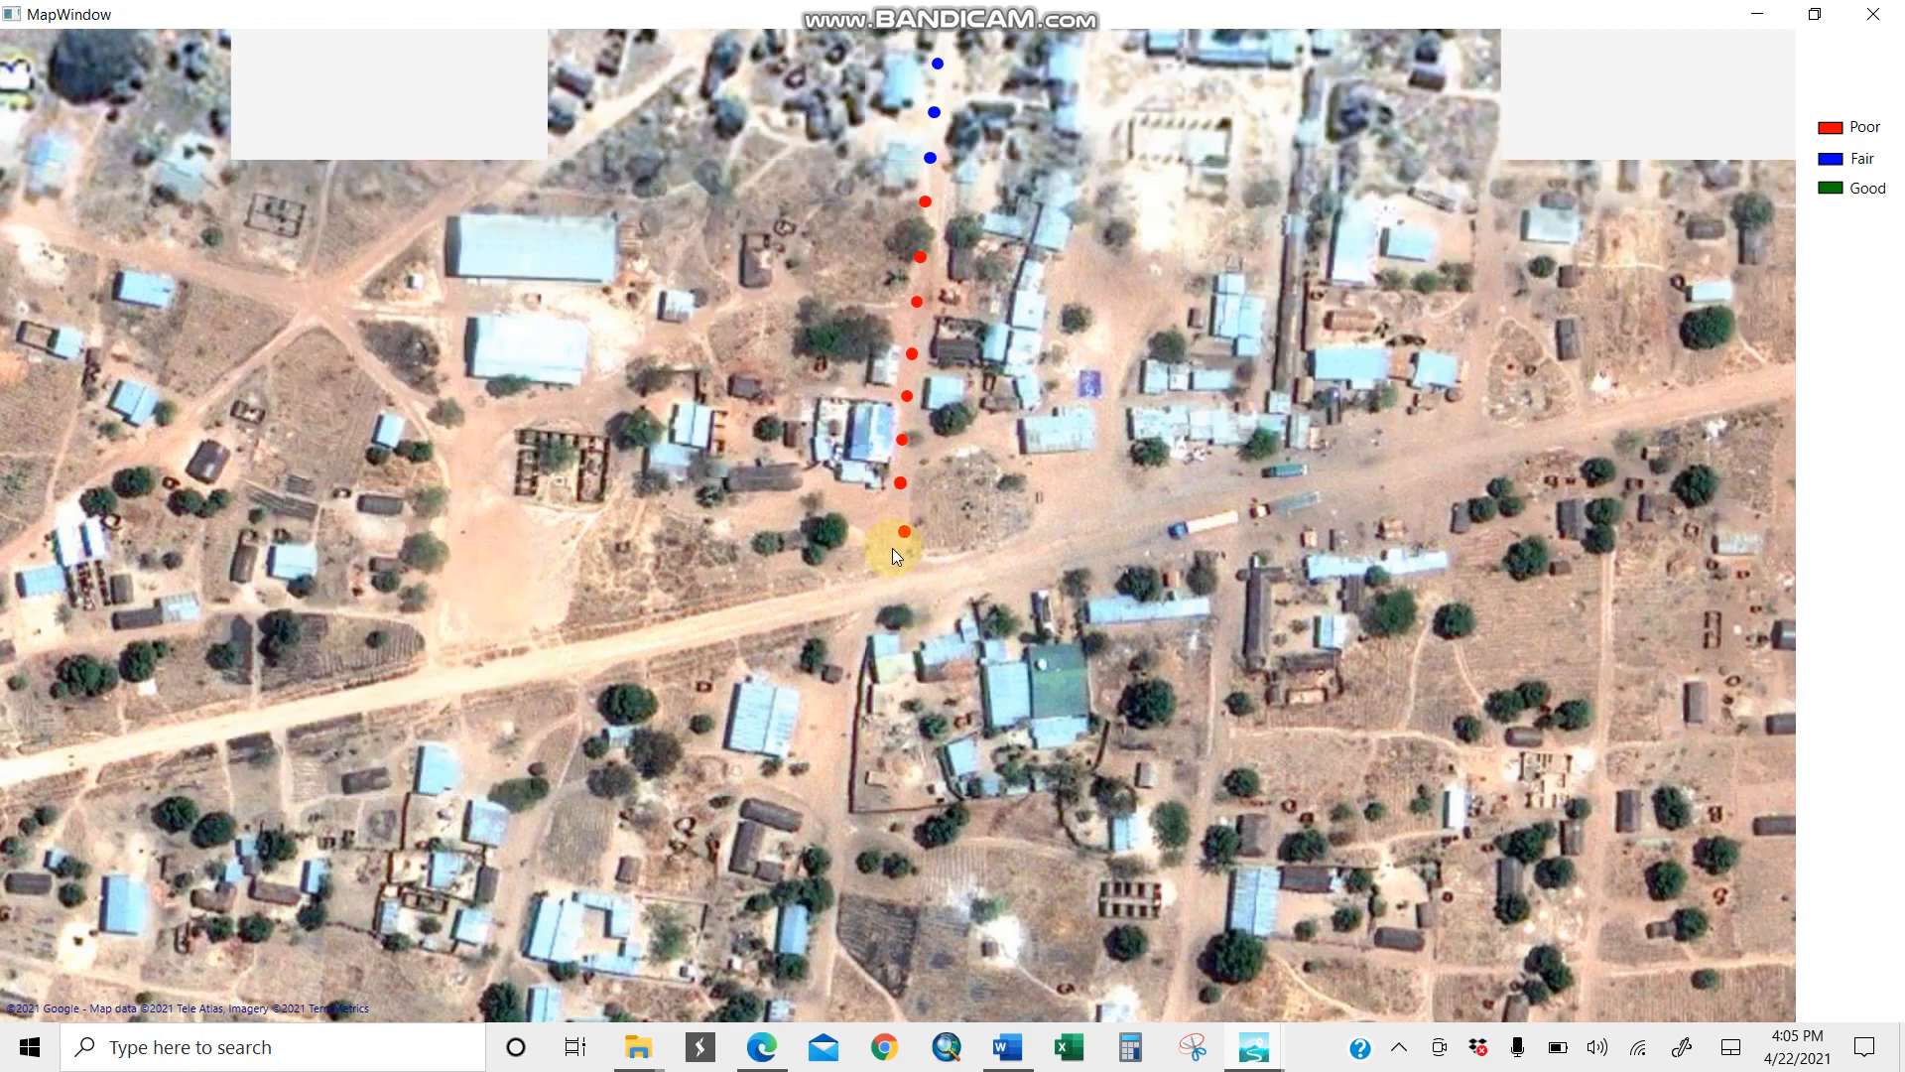
pyautogui.moveTo(942, 398); pyautogui.dragTo(914, 586)
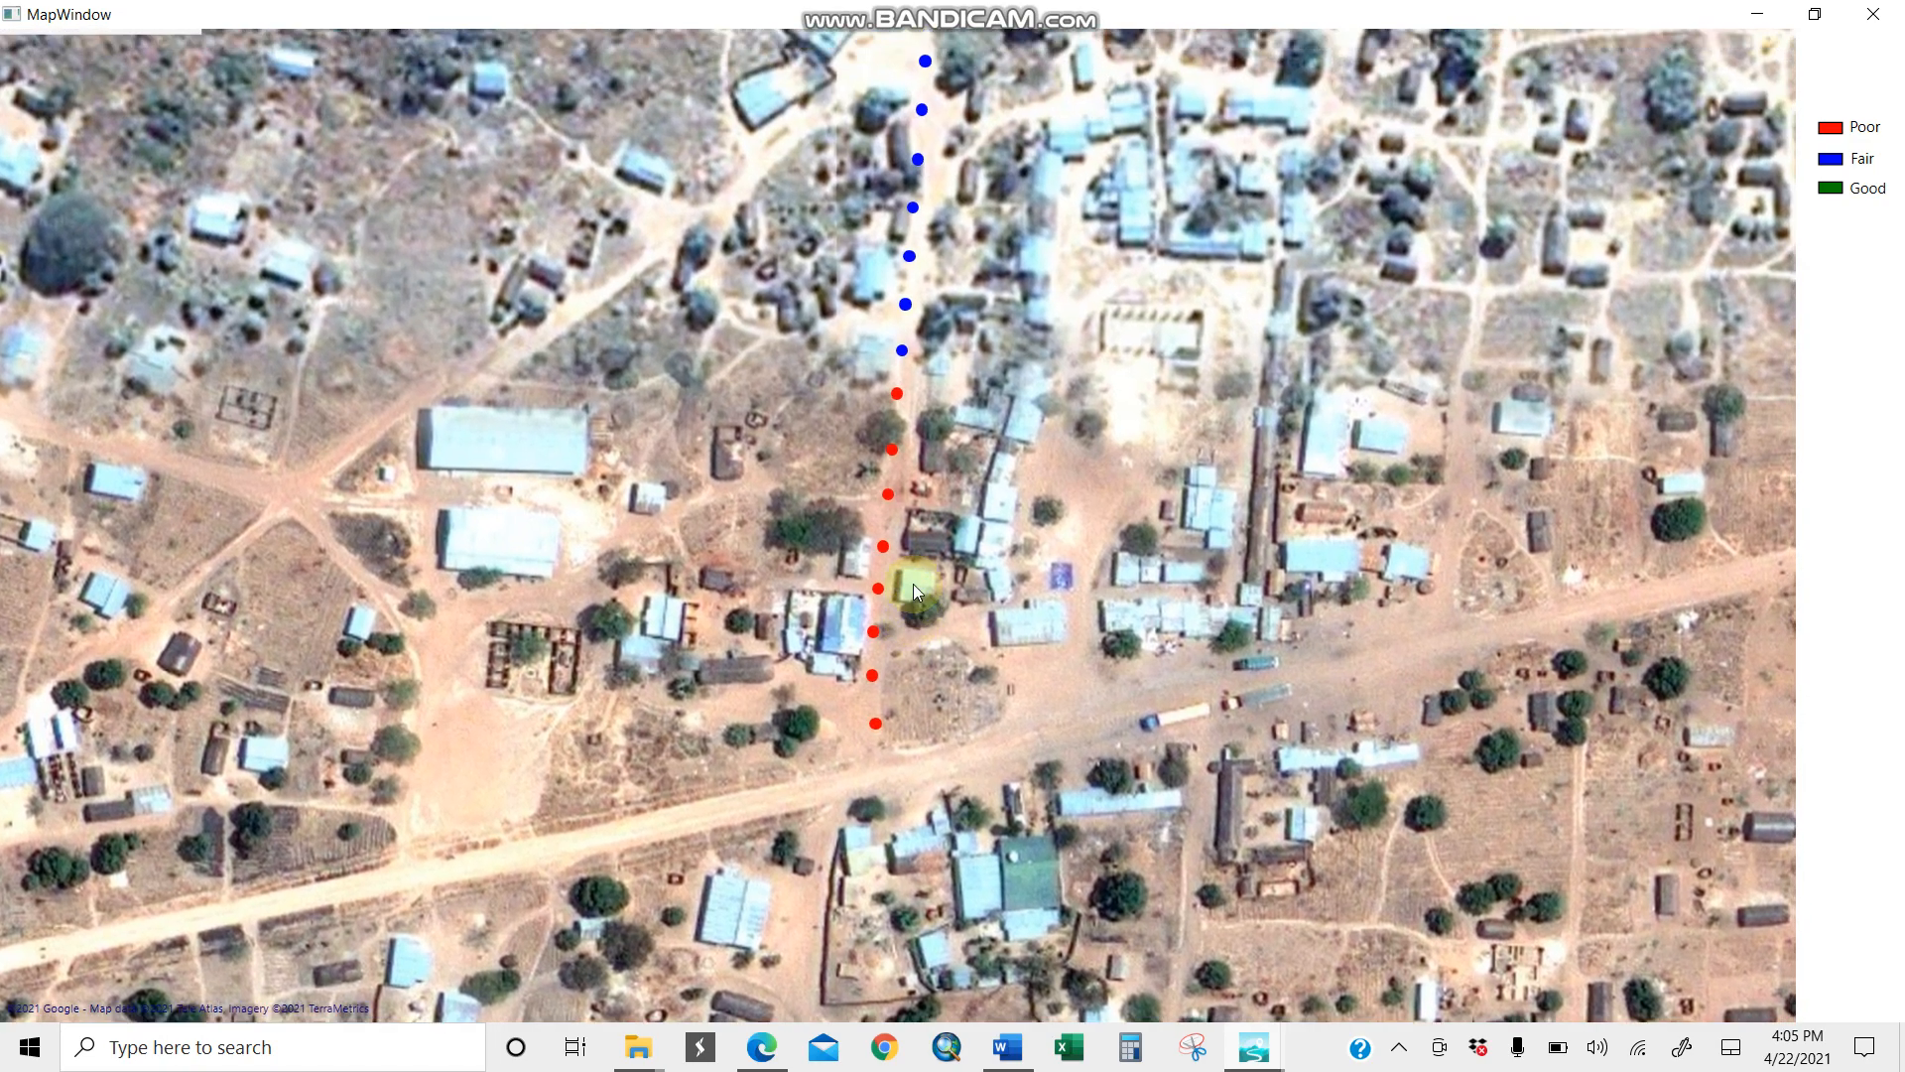
# Step: Follow the road northward across the condition map to examine its Poor, Fair and Good sections
pyautogui.moveTo(936, 296); pyautogui.dragTo(894, 535)
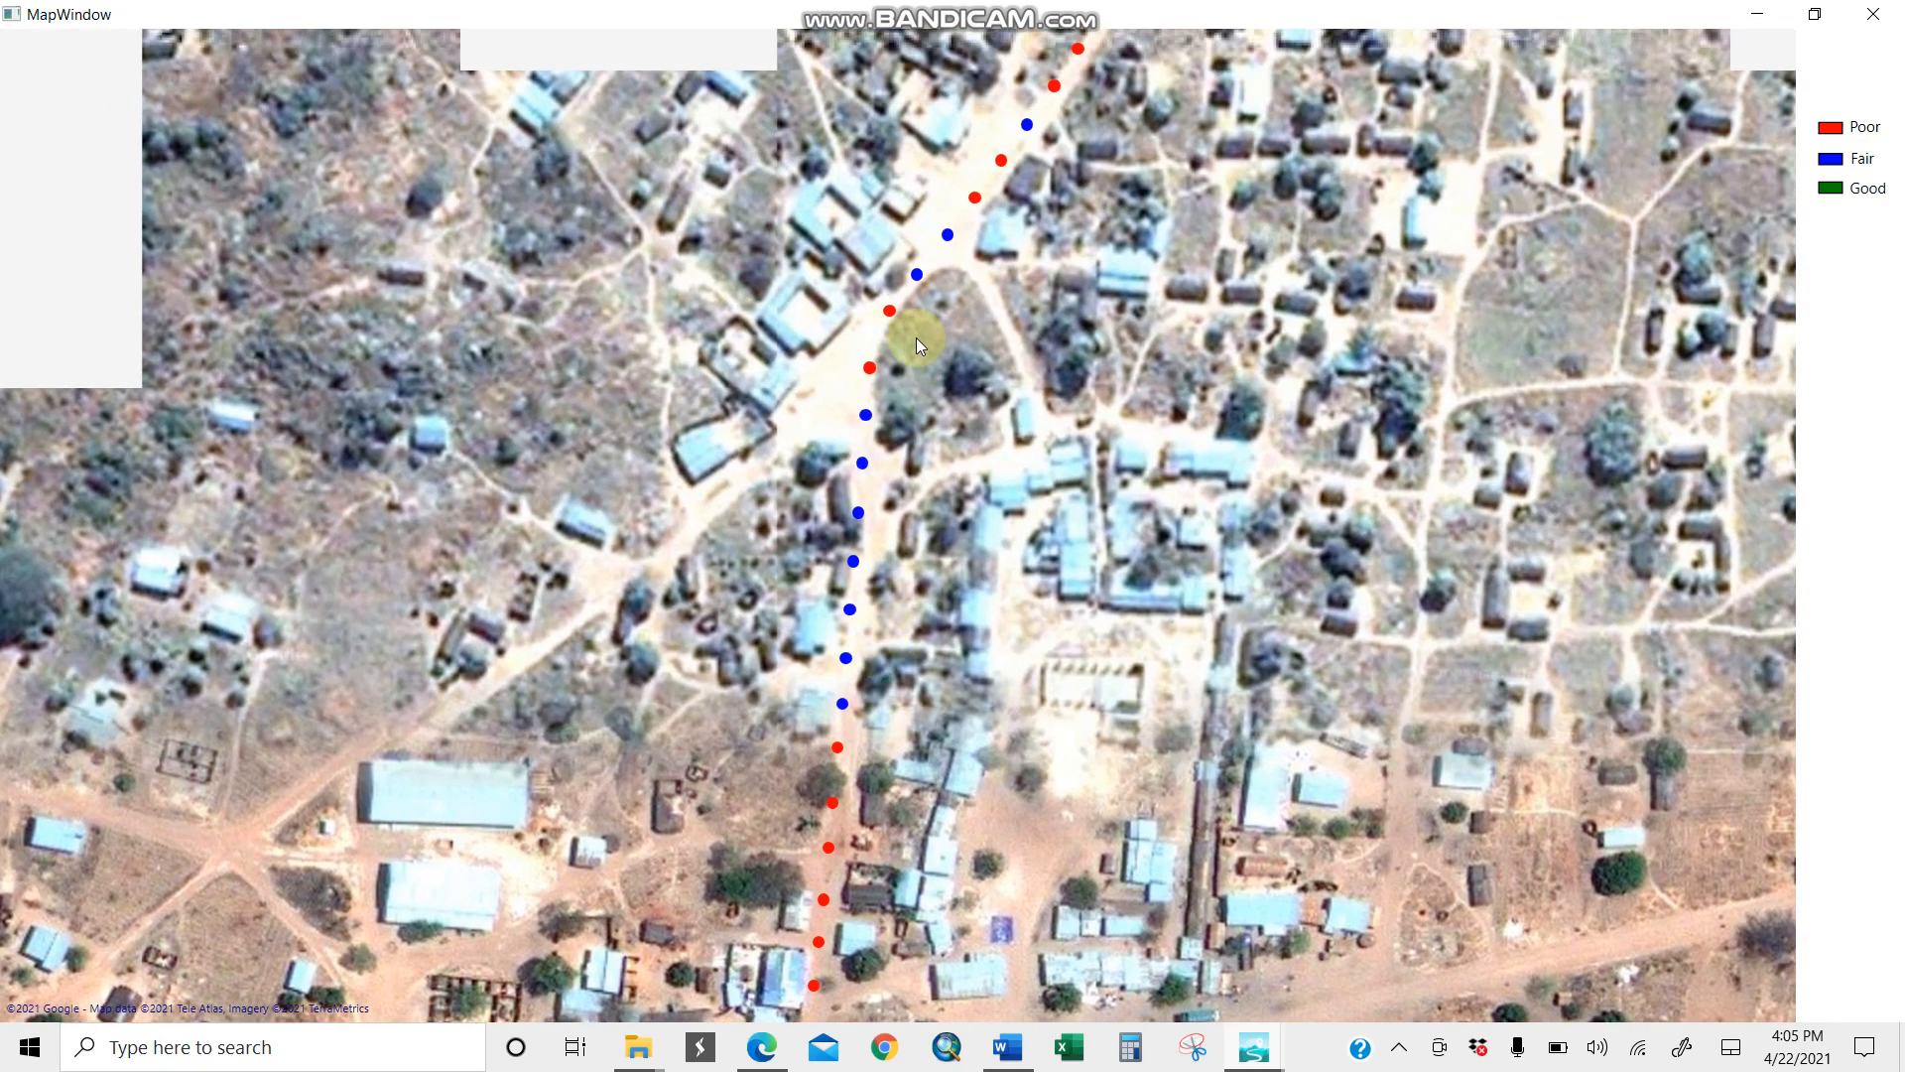
pyautogui.moveTo(919, 328); pyautogui.dragTo(910, 355)
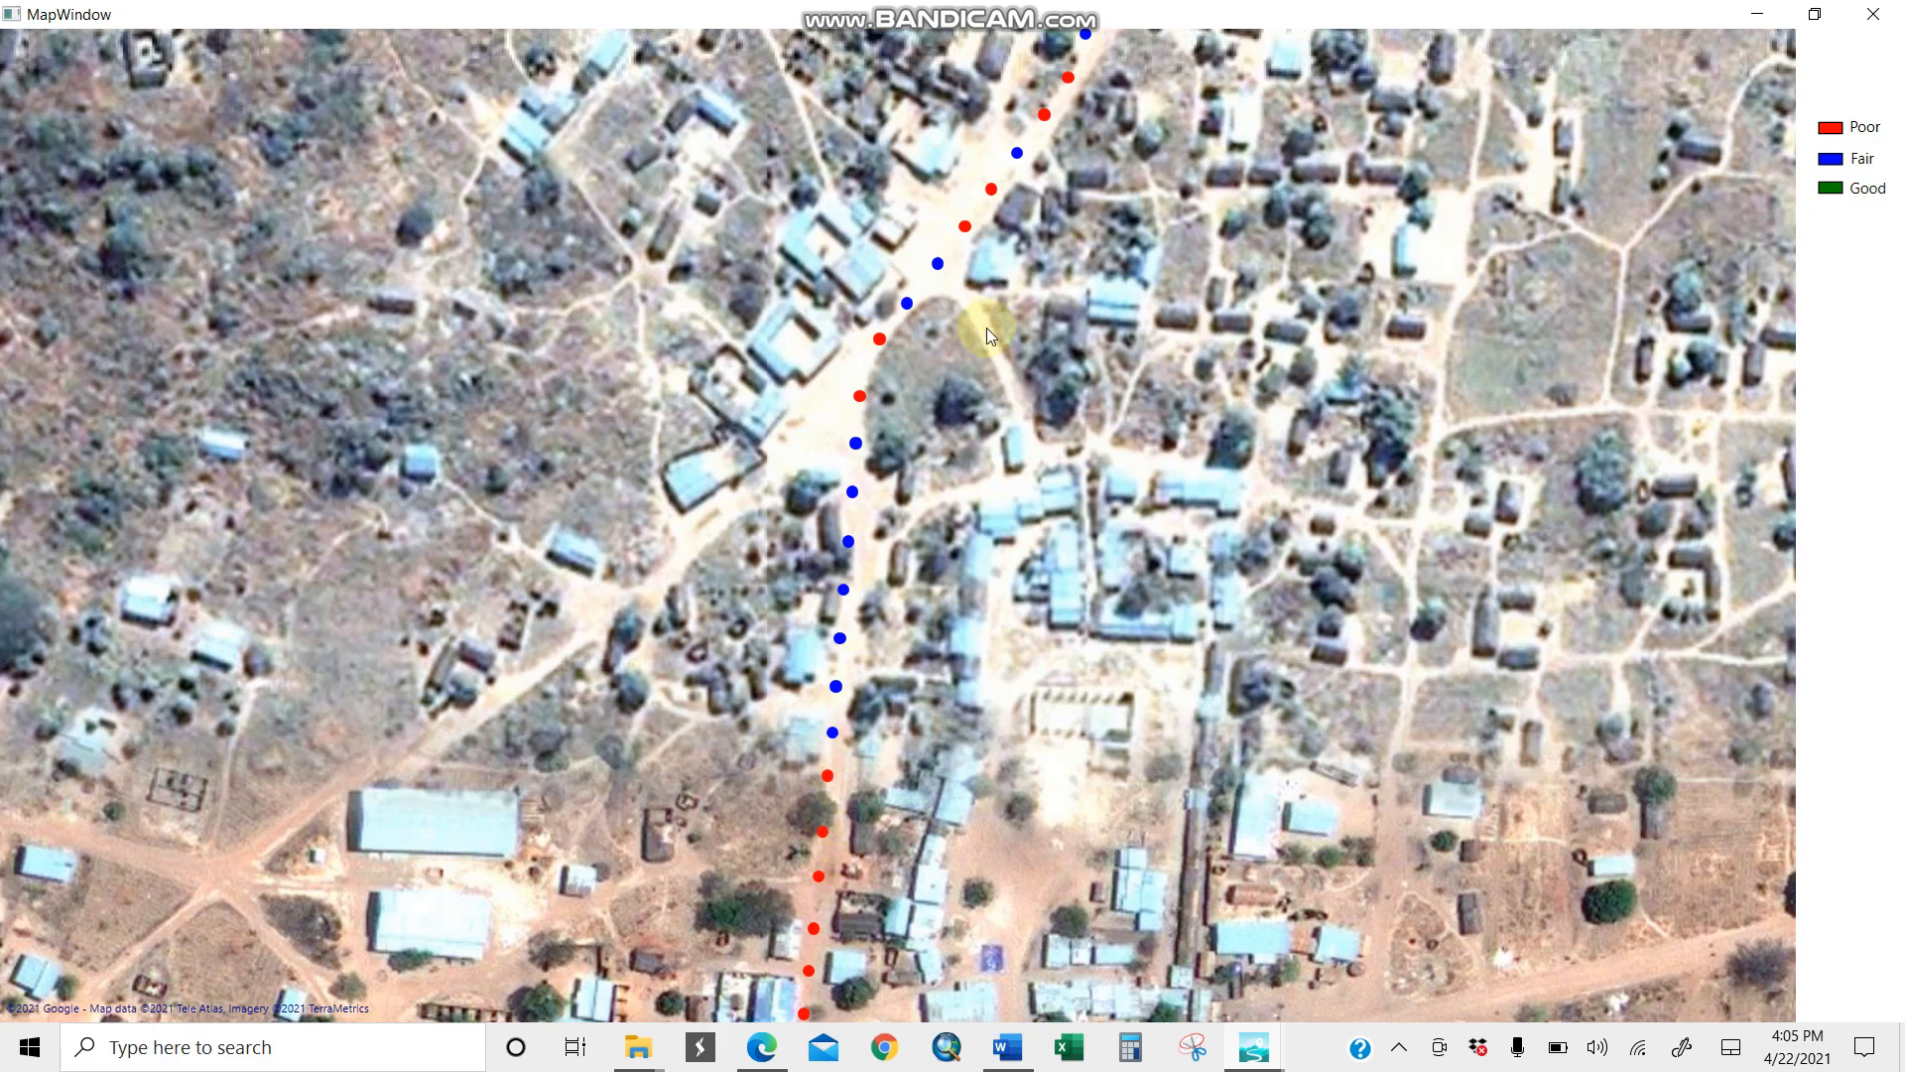
pyautogui.scroll(-5, 986, 327)
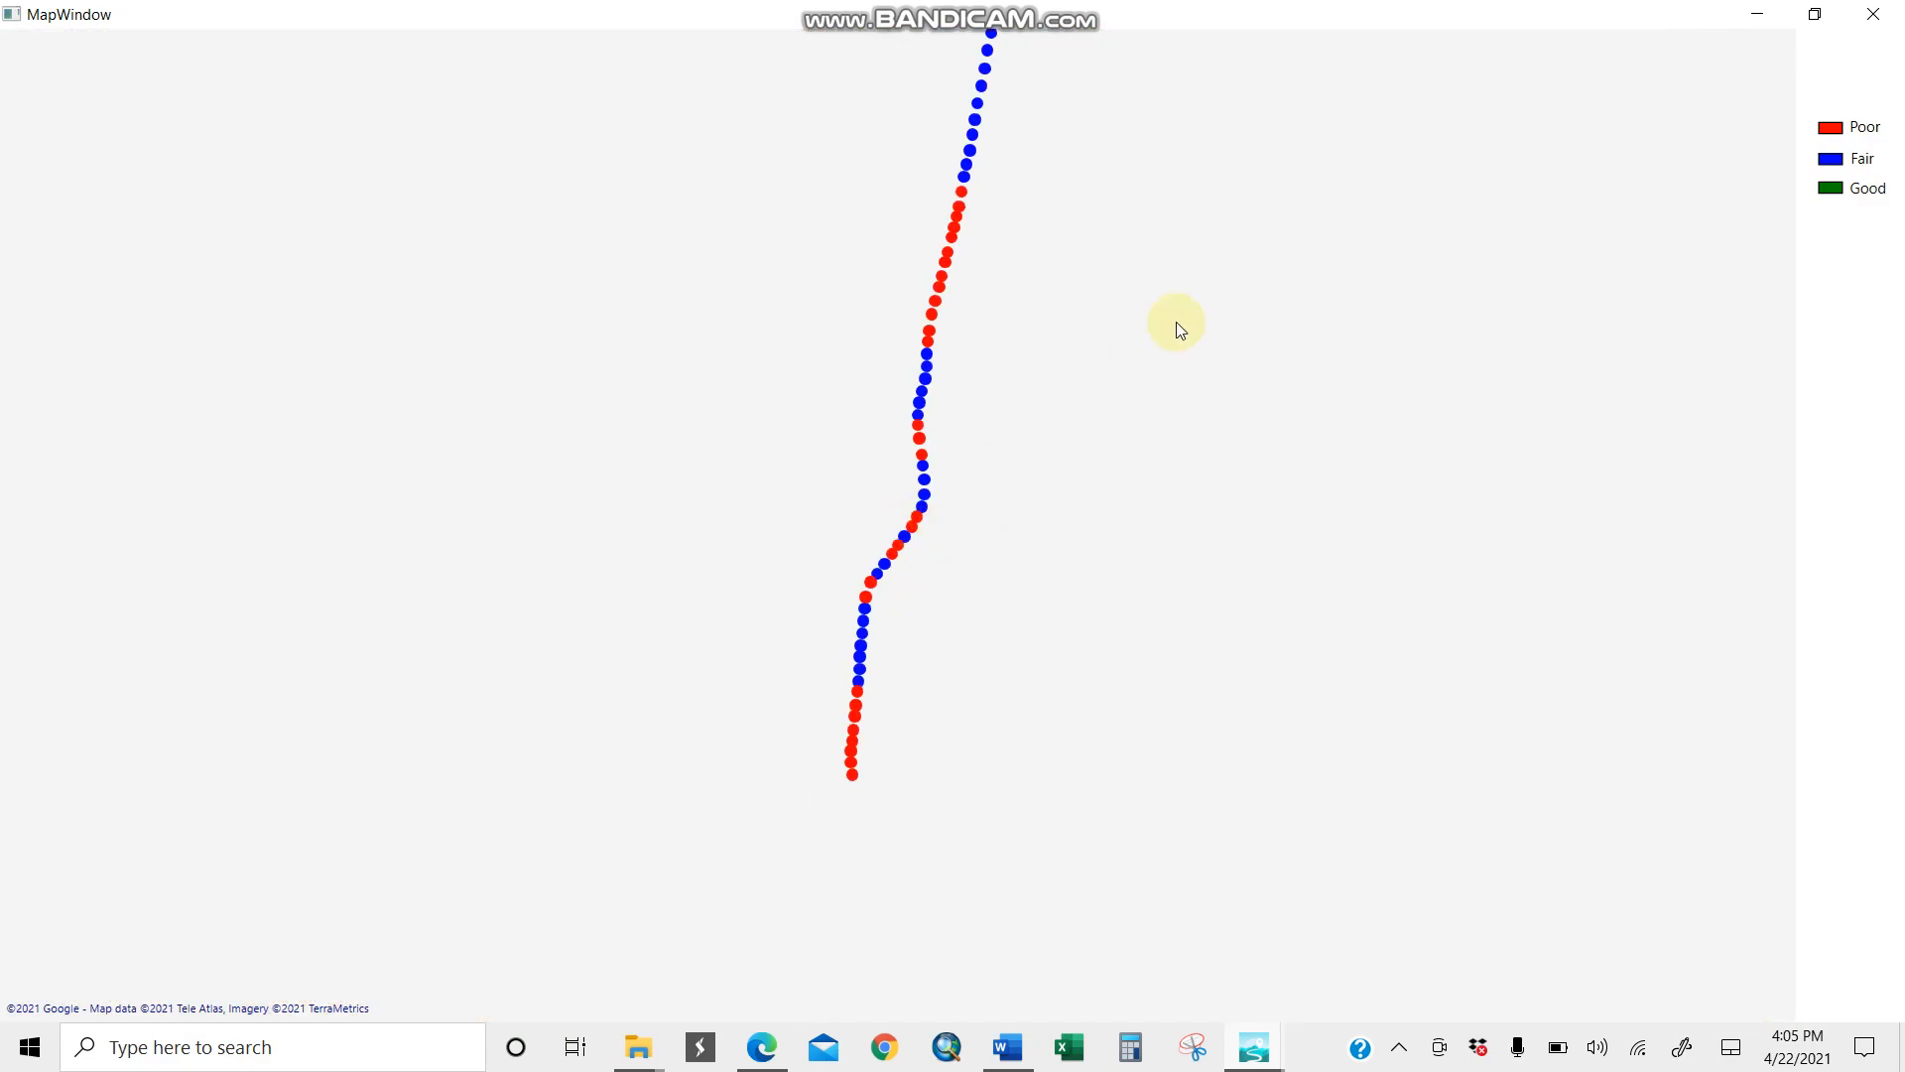
pyautogui.moveTo(1195, 221); pyautogui.dragTo(968, 670)
pyautogui.moveTo(965, 292); pyautogui.dragTo(863, 658)
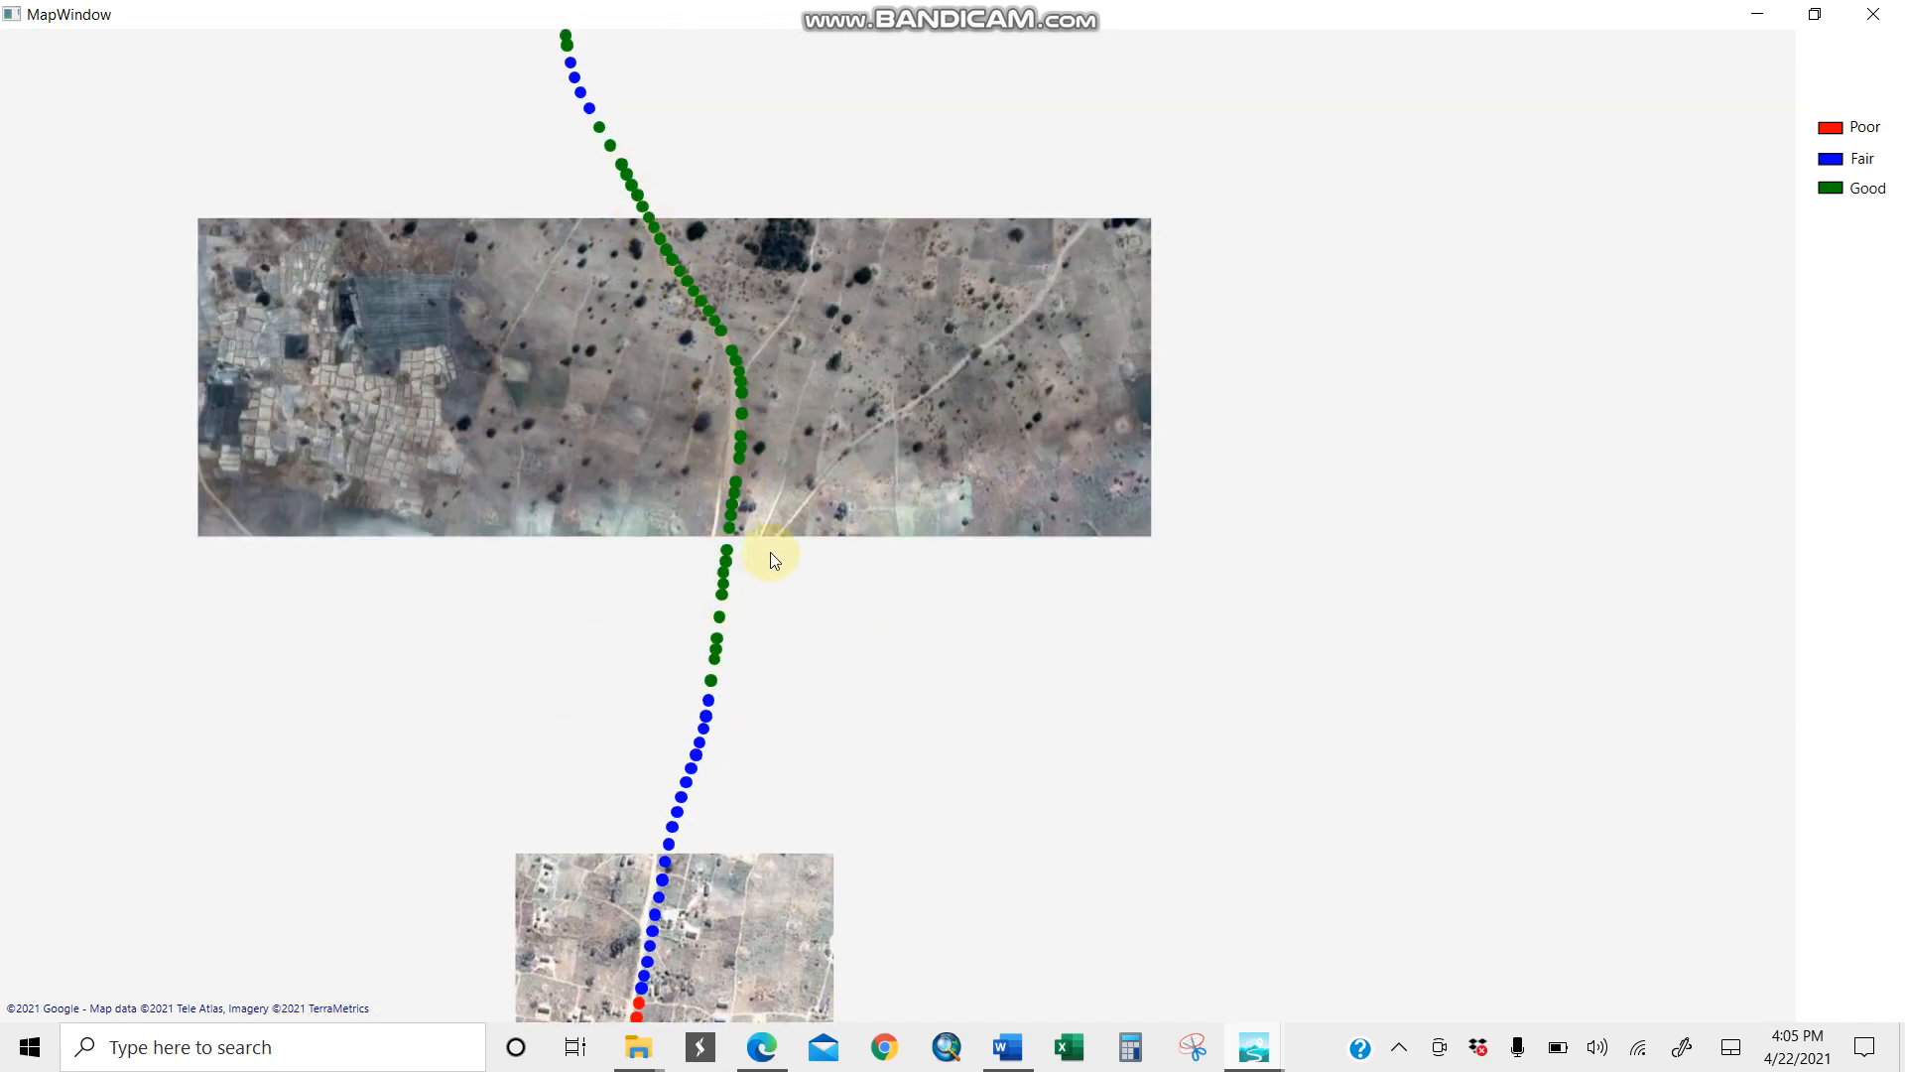
pyautogui.moveTo(808, 205); pyautogui.dragTo(927, 753)
pyautogui.moveTo(845, 347); pyautogui.dragTo(1000, 702)
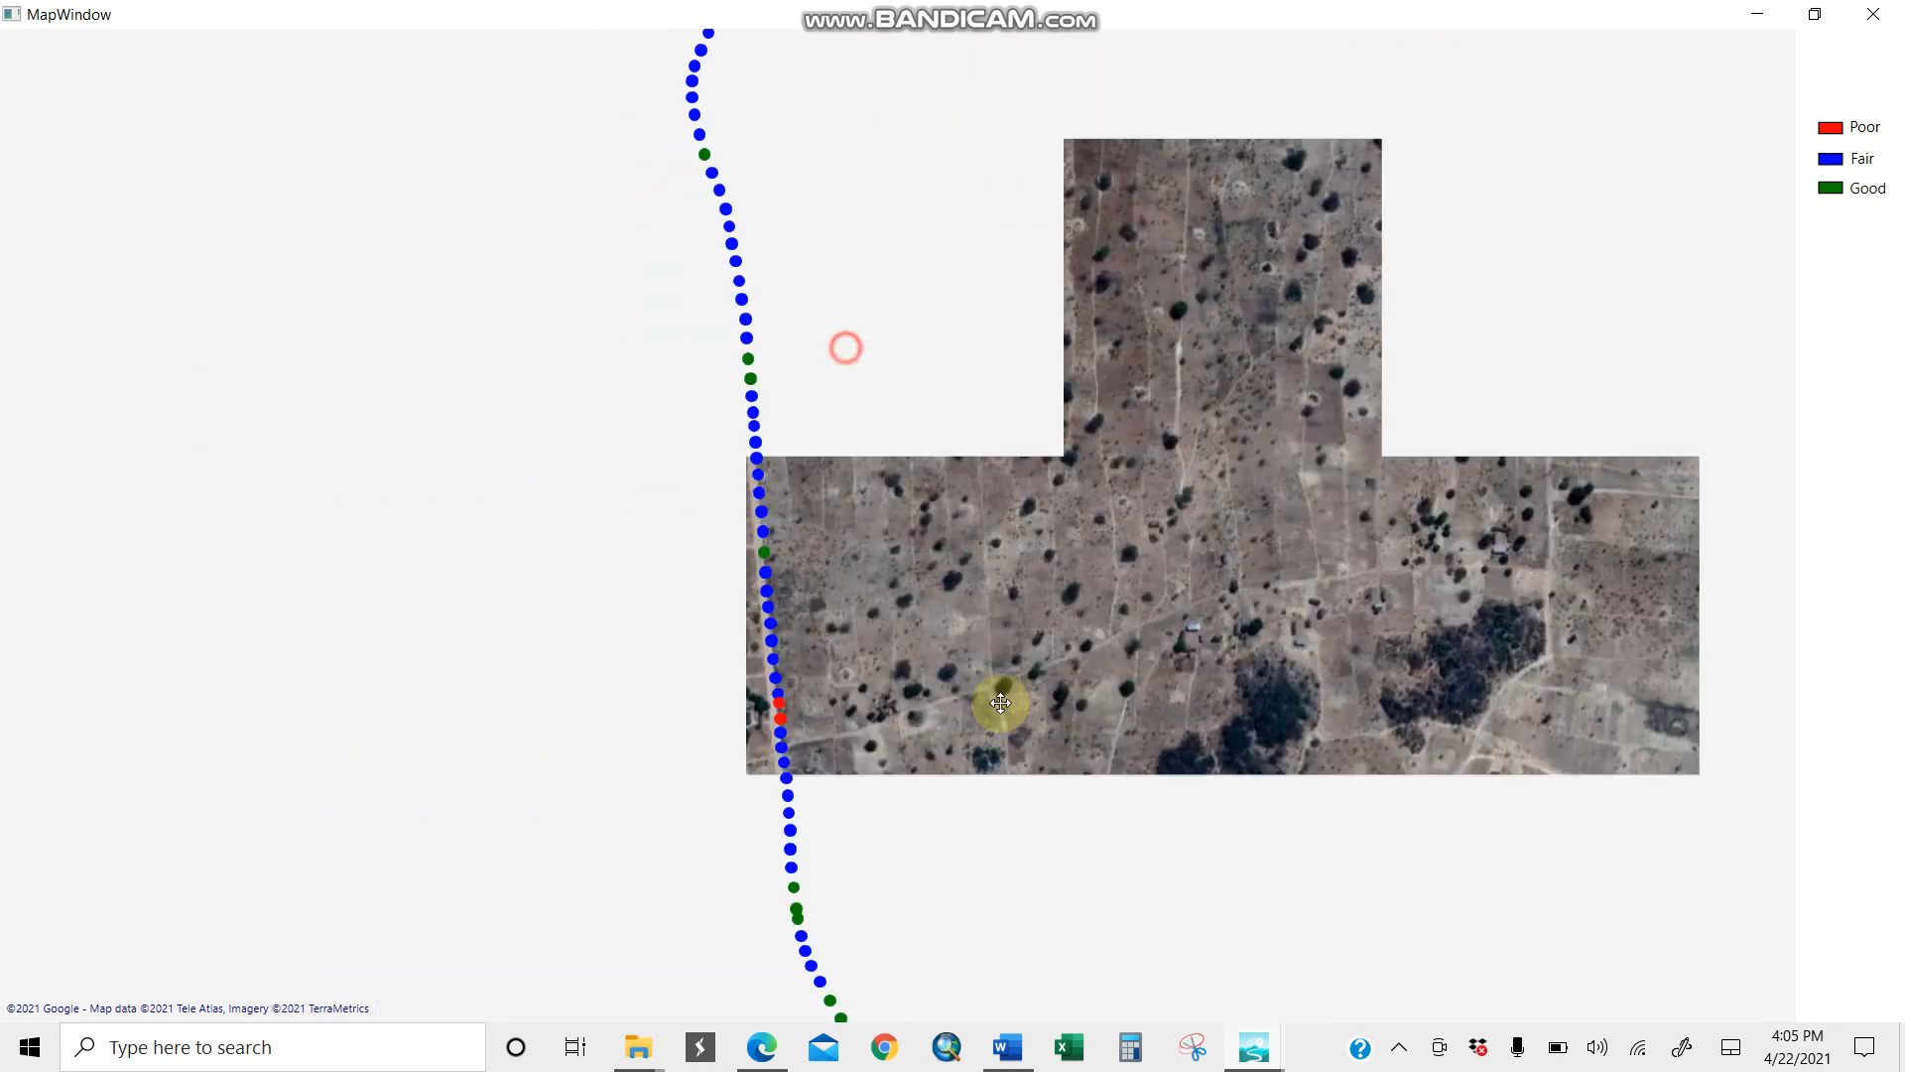
pyautogui.scroll(-2, 897, 526)
pyautogui.moveTo(877, 163); pyautogui.dragTo(915, 635)
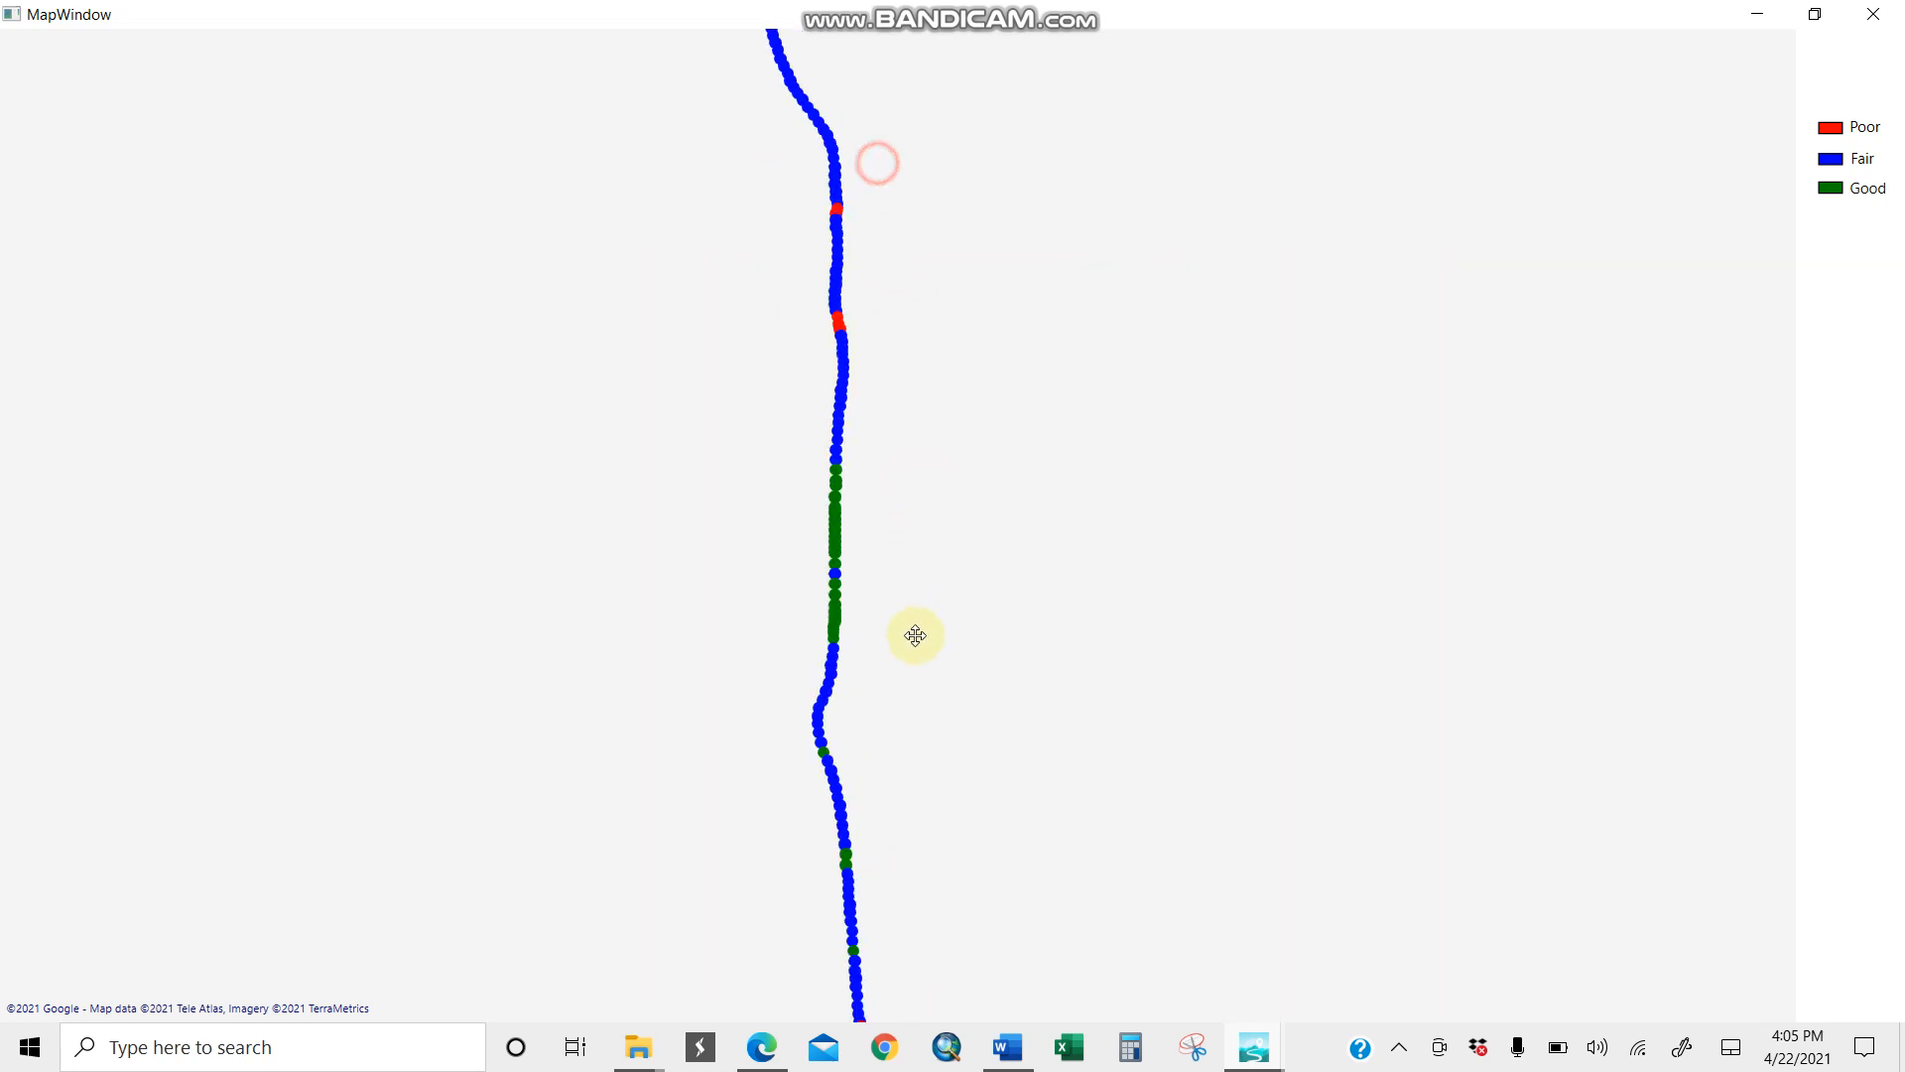
pyautogui.scroll(-2, 901, 527)
pyautogui.moveTo(977, 795); pyautogui.dragTo(984, 521)
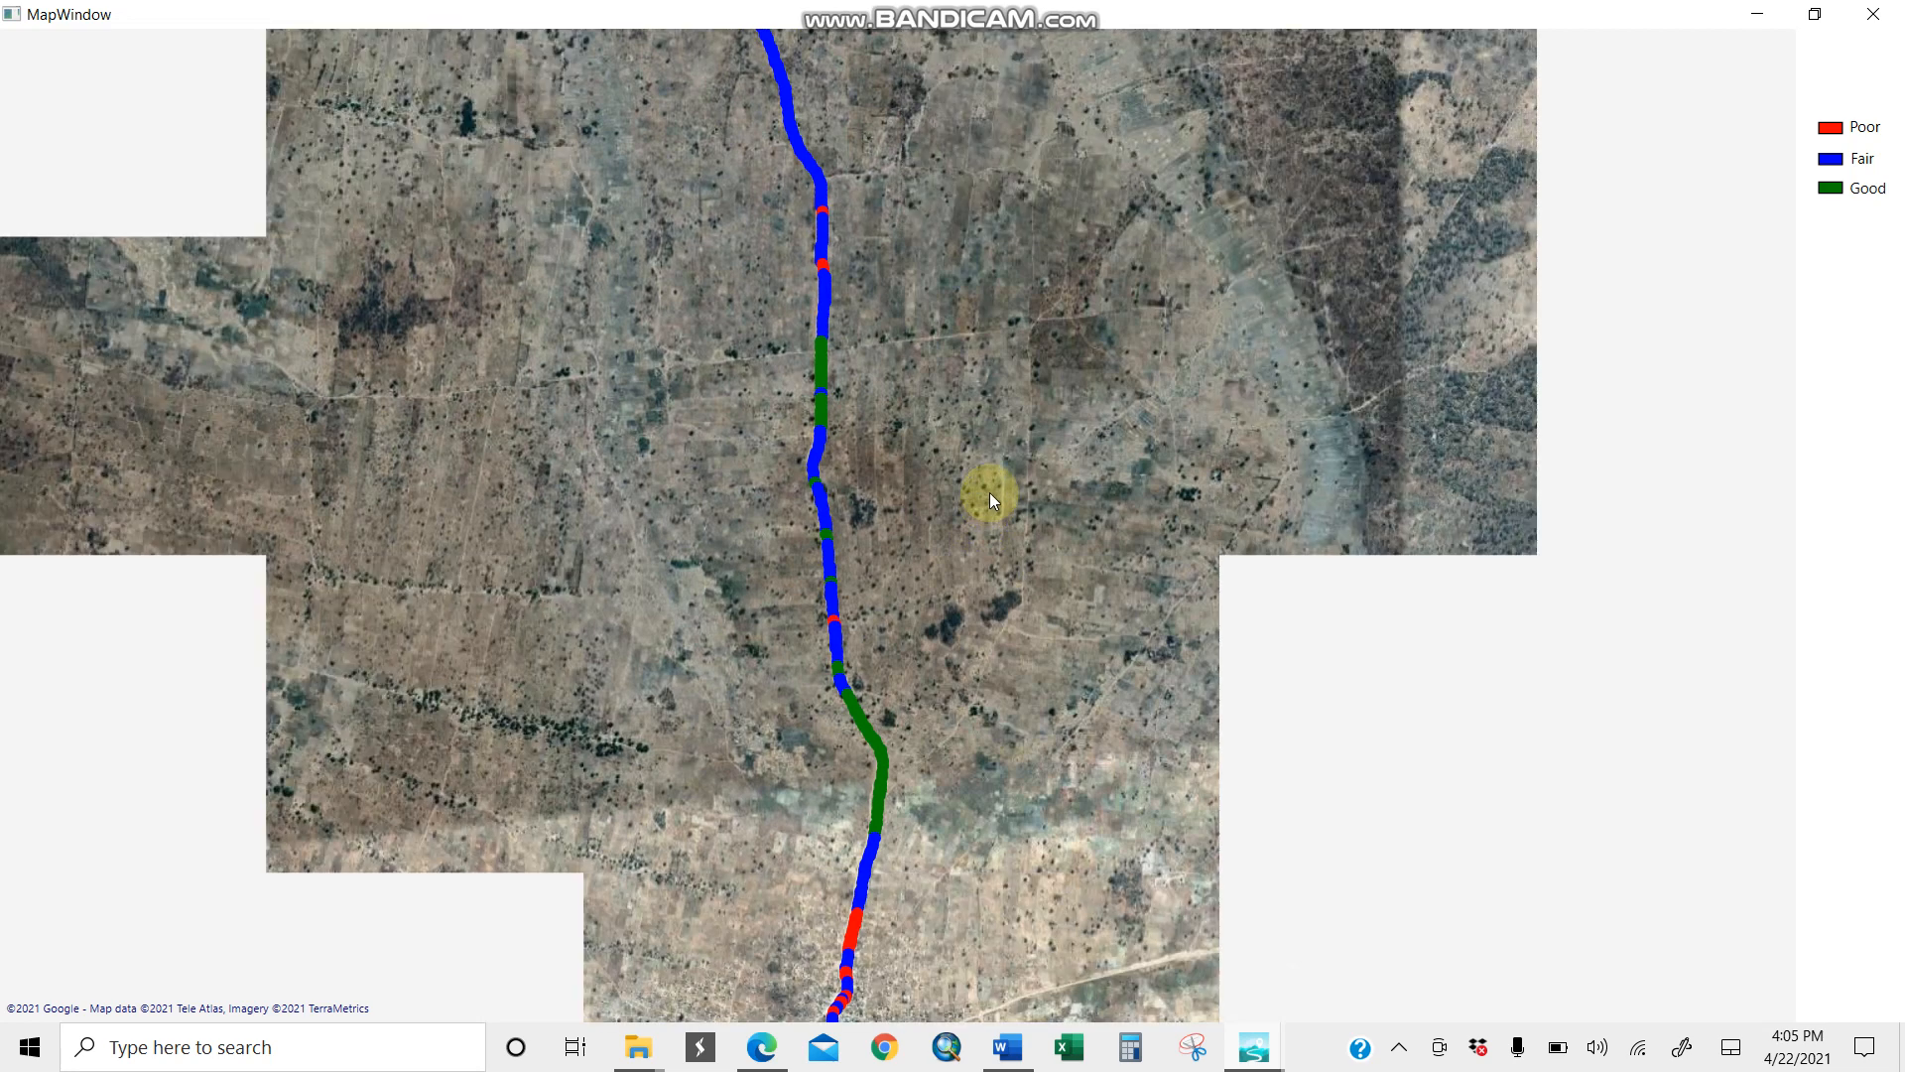
pyautogui.moveTo(903, 345)
pyautogui.mouseDown()
pyautogui.moveTo(896, 484)
pyautogui.moveTo(927, 688)
pyautogui.mouseUp()
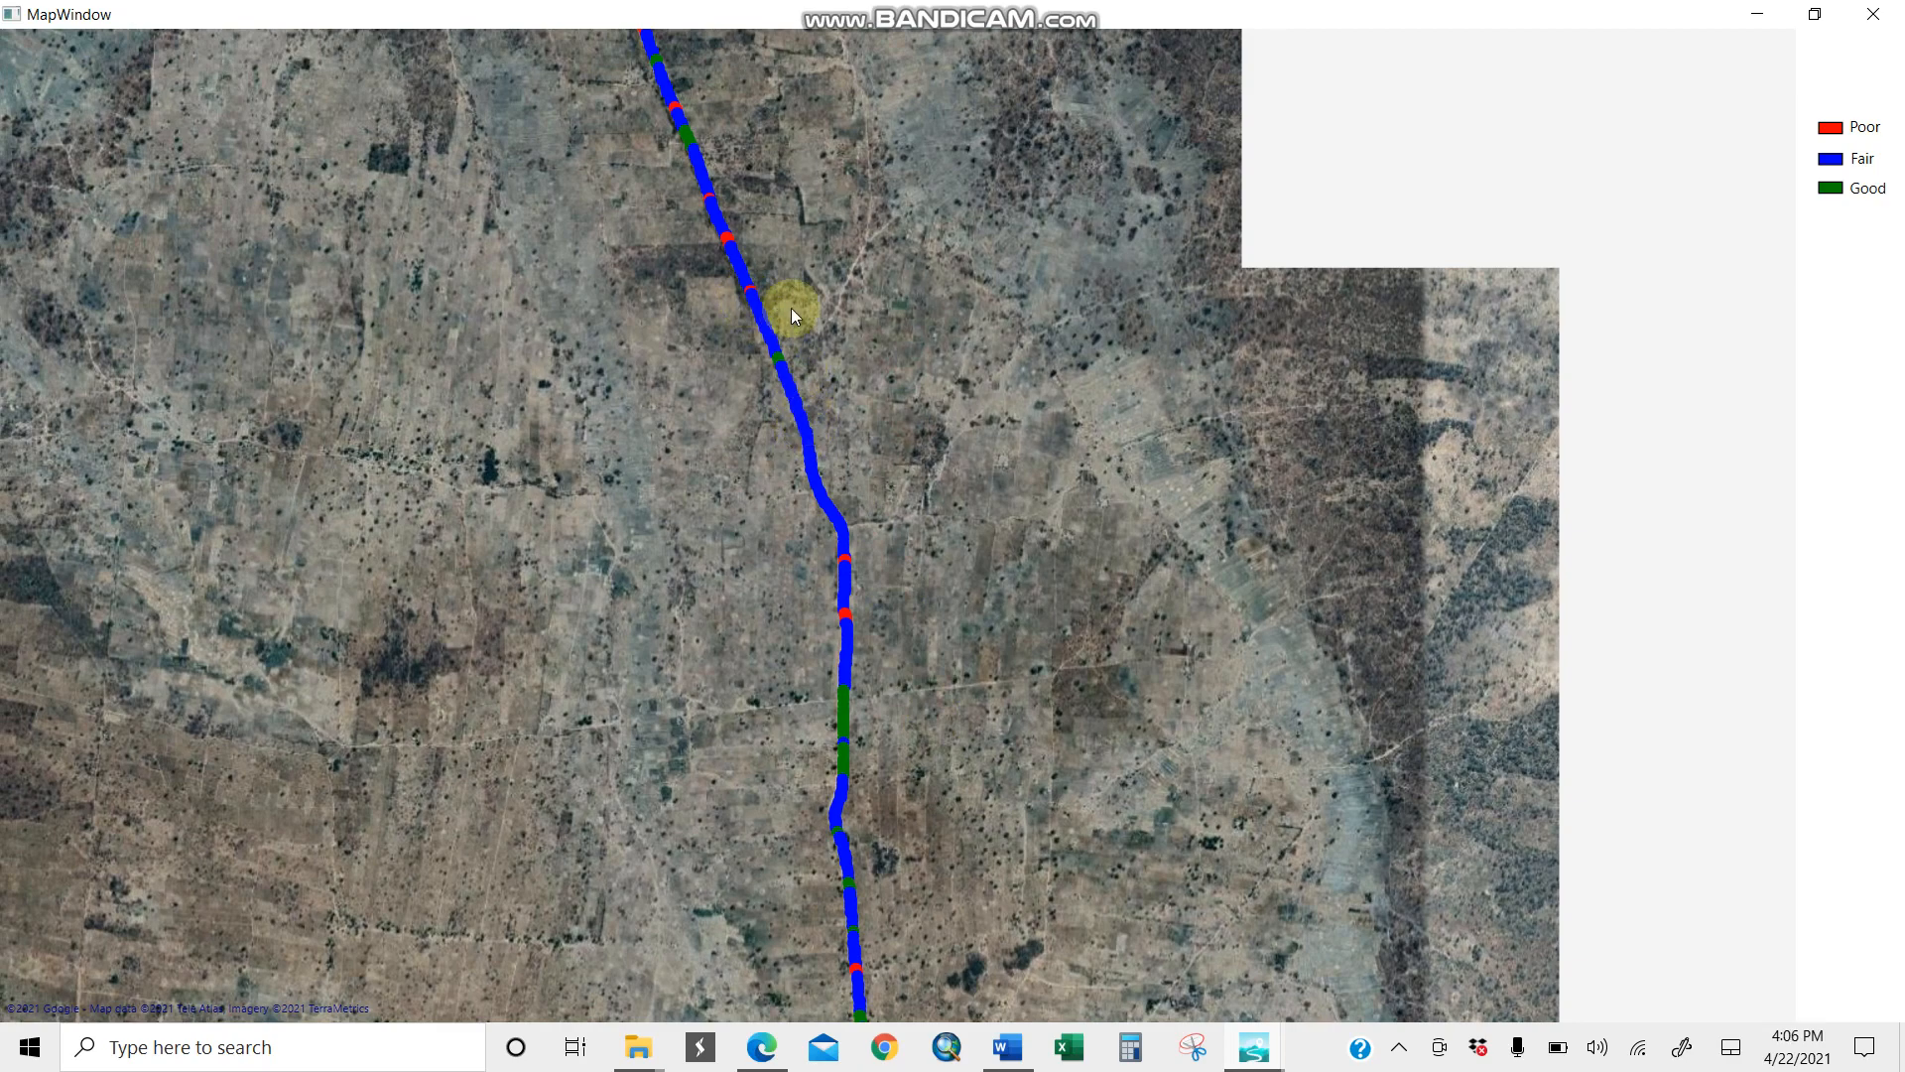
pyautogui.scroll(-2, 790, 307)
pyautogui.moveTo(804, 268); pyautogui.dragTo(824, 540)
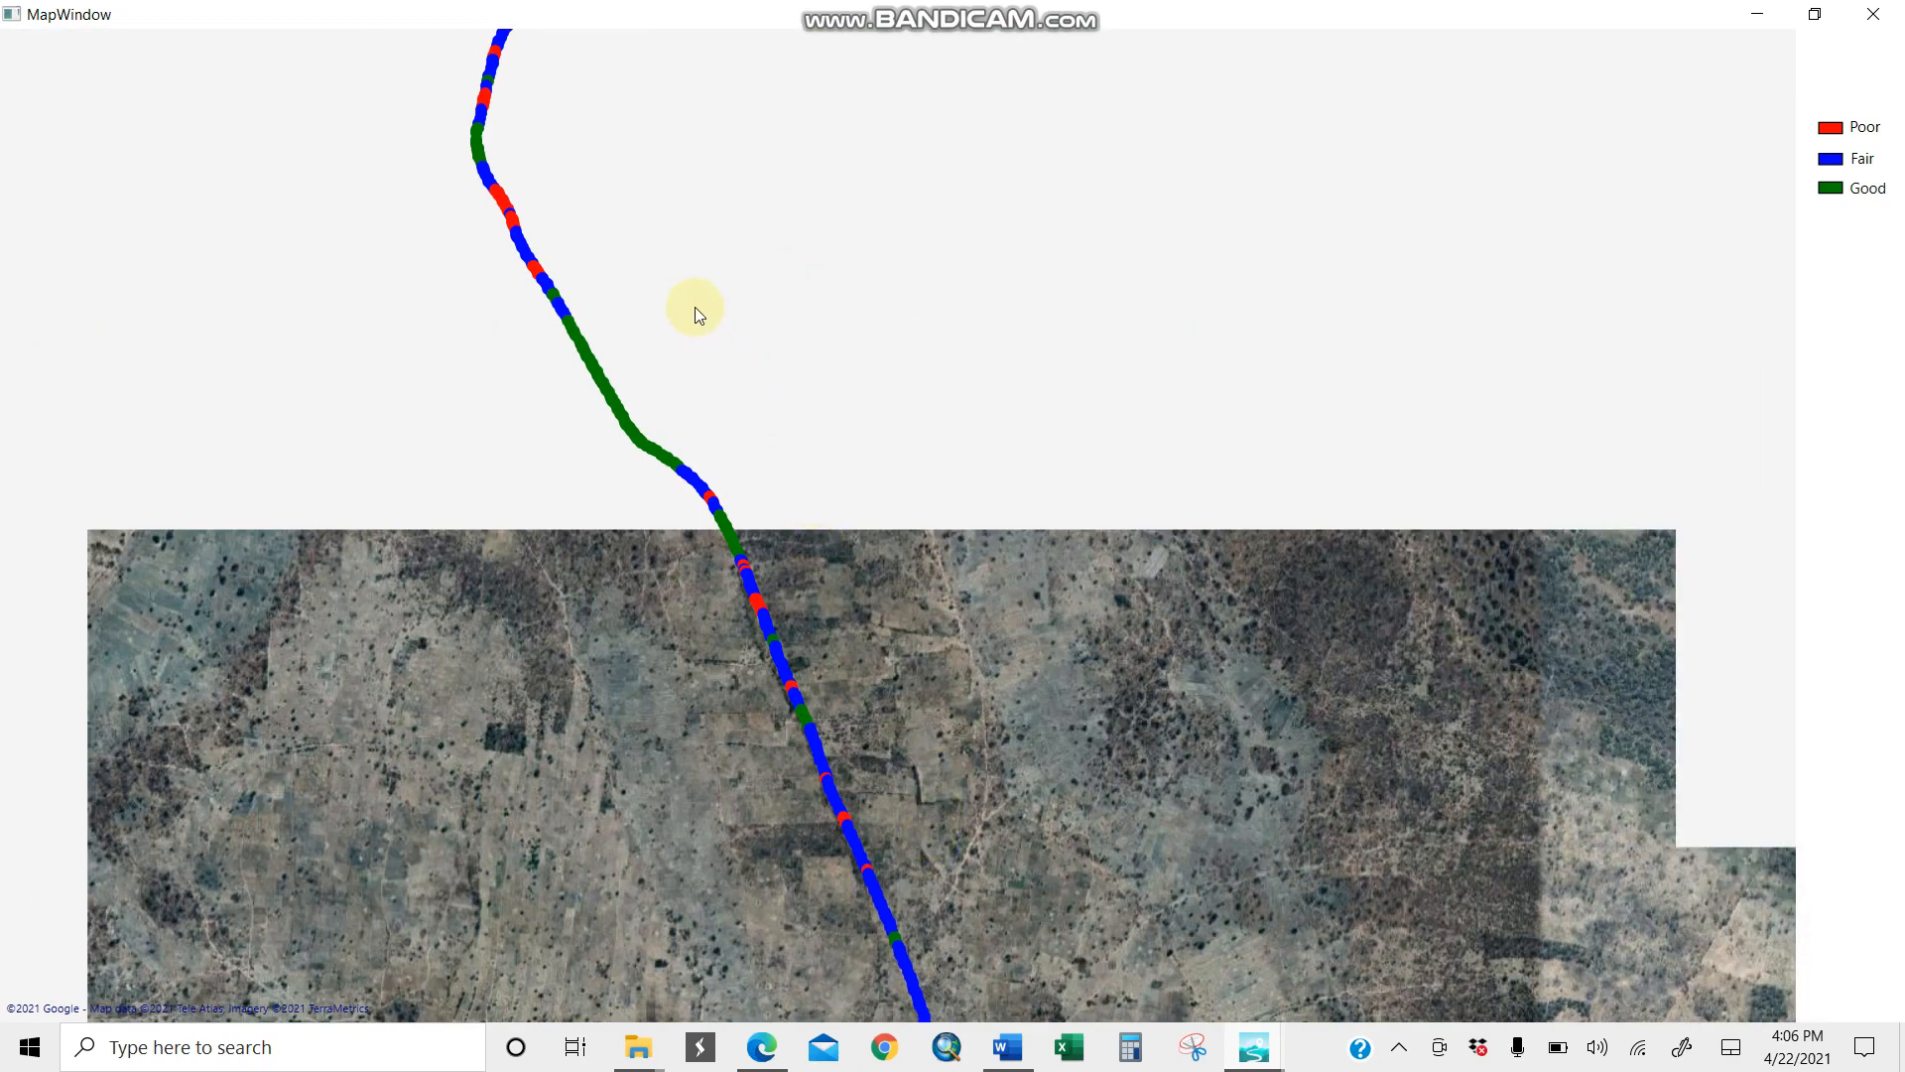
pyautogui.moveTo(695, 308); pyautogui.dragTo(991, 702)
pyautogui.moveTo(1023, 182); pyautogui.dragTo(861, 773)
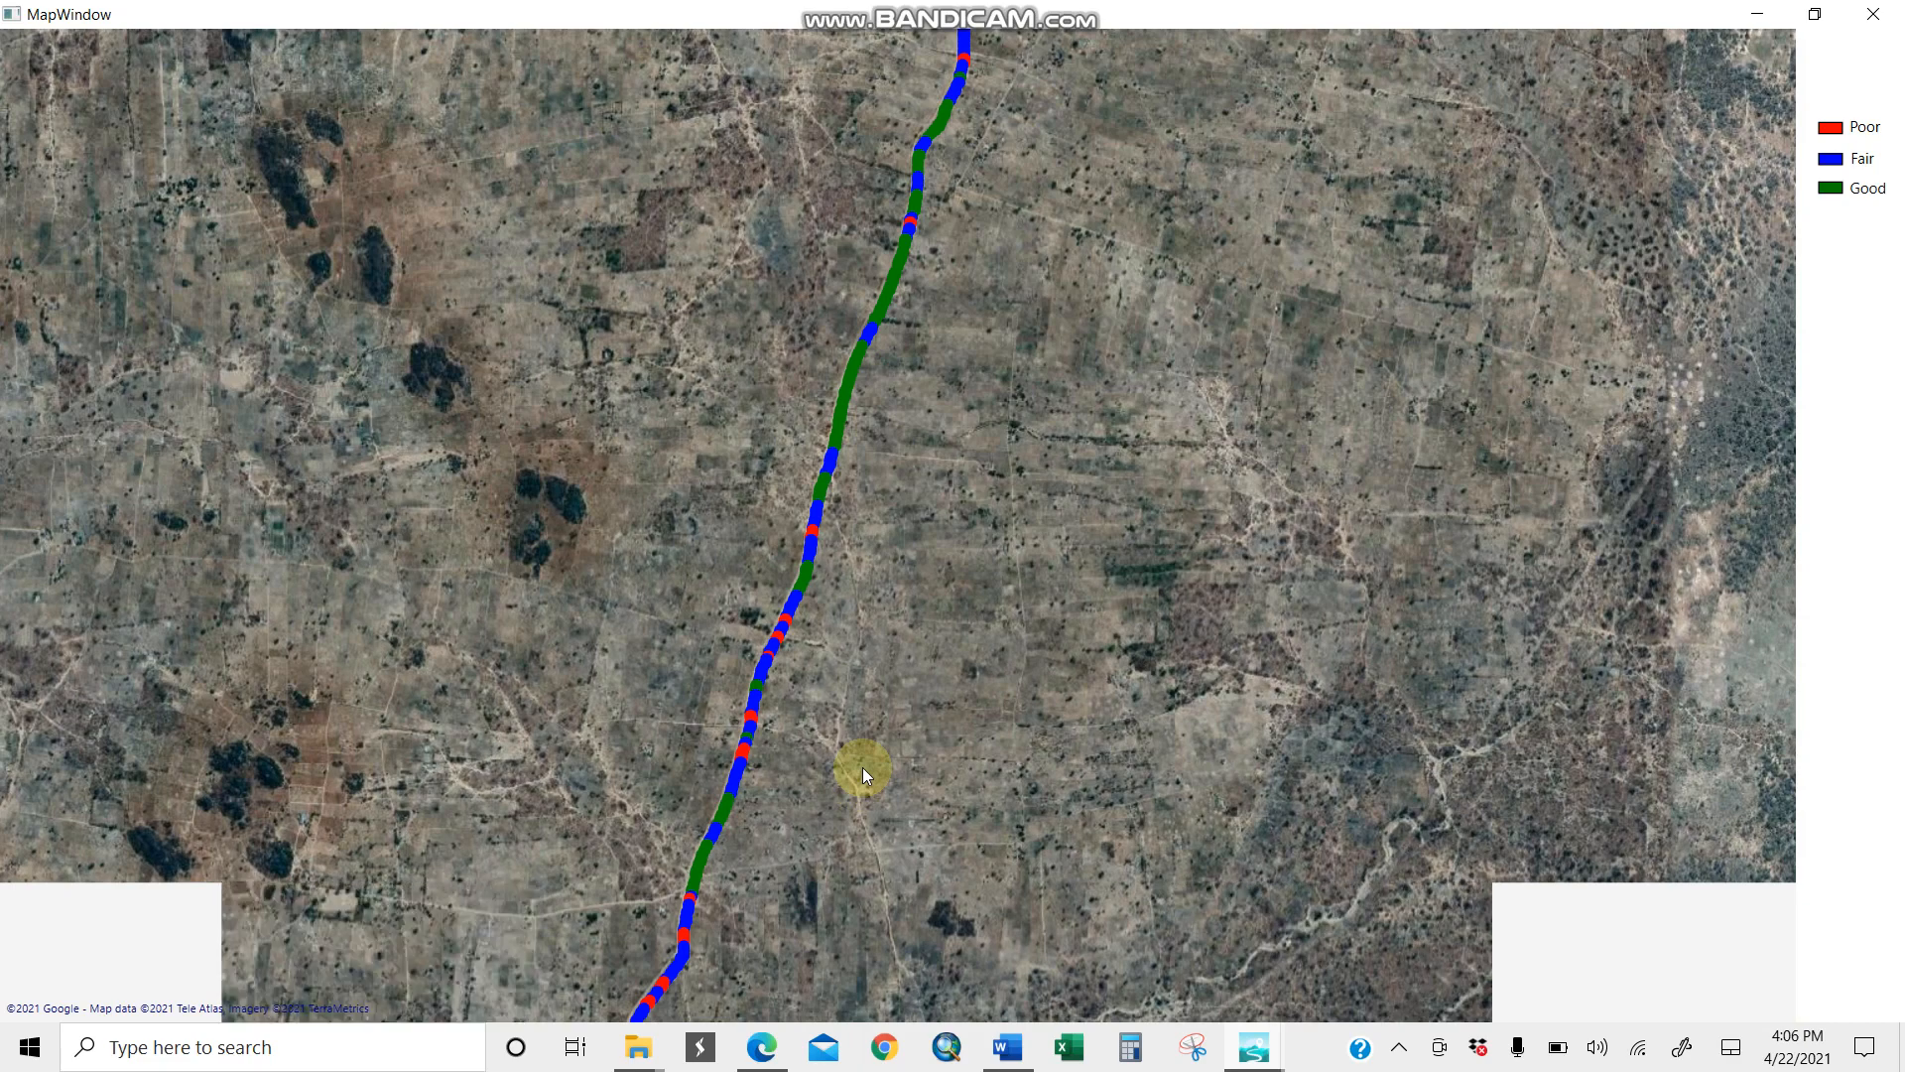
pyautogui.moveTo(1085, 282); pyautogui.dragTo(914, 759)
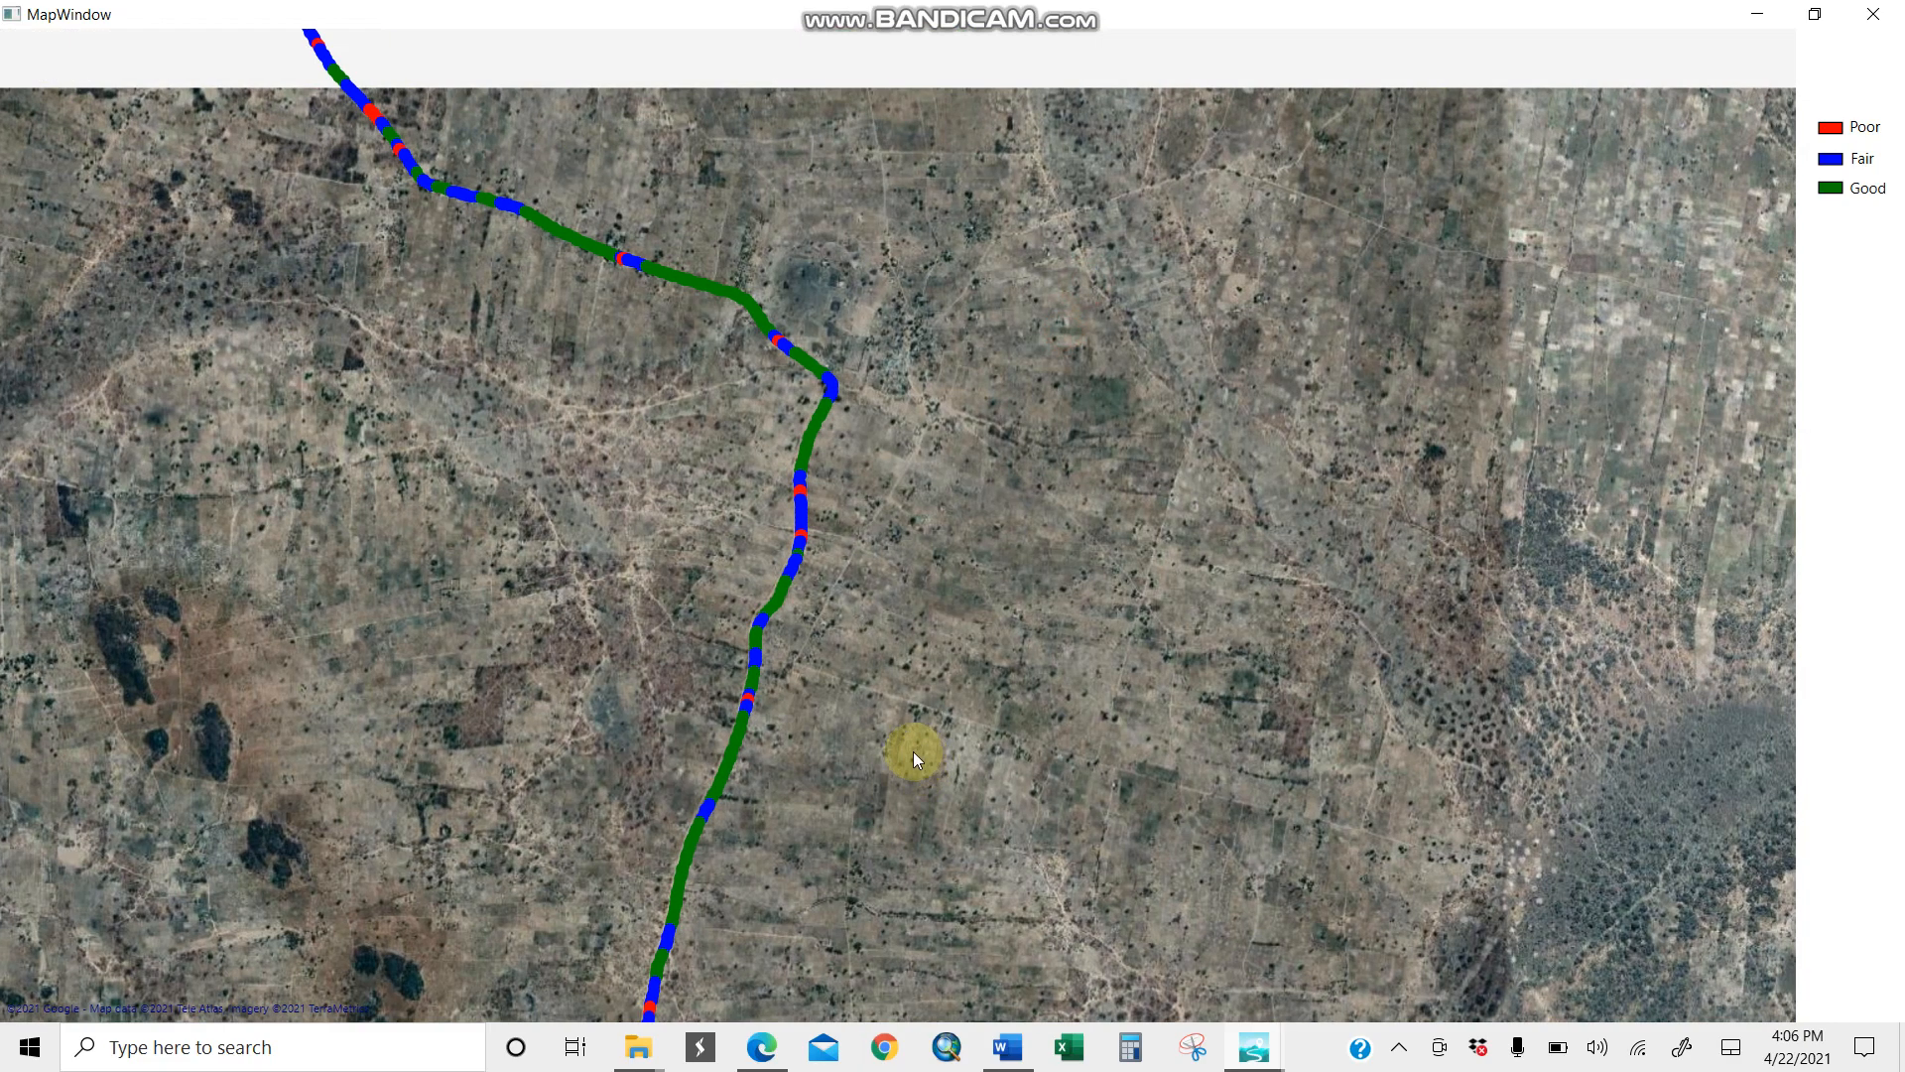
# Step: Save the current map view to the Desktop as a PNG image named Map, and close the map window
pyautogui.rightClick(1037, 495)
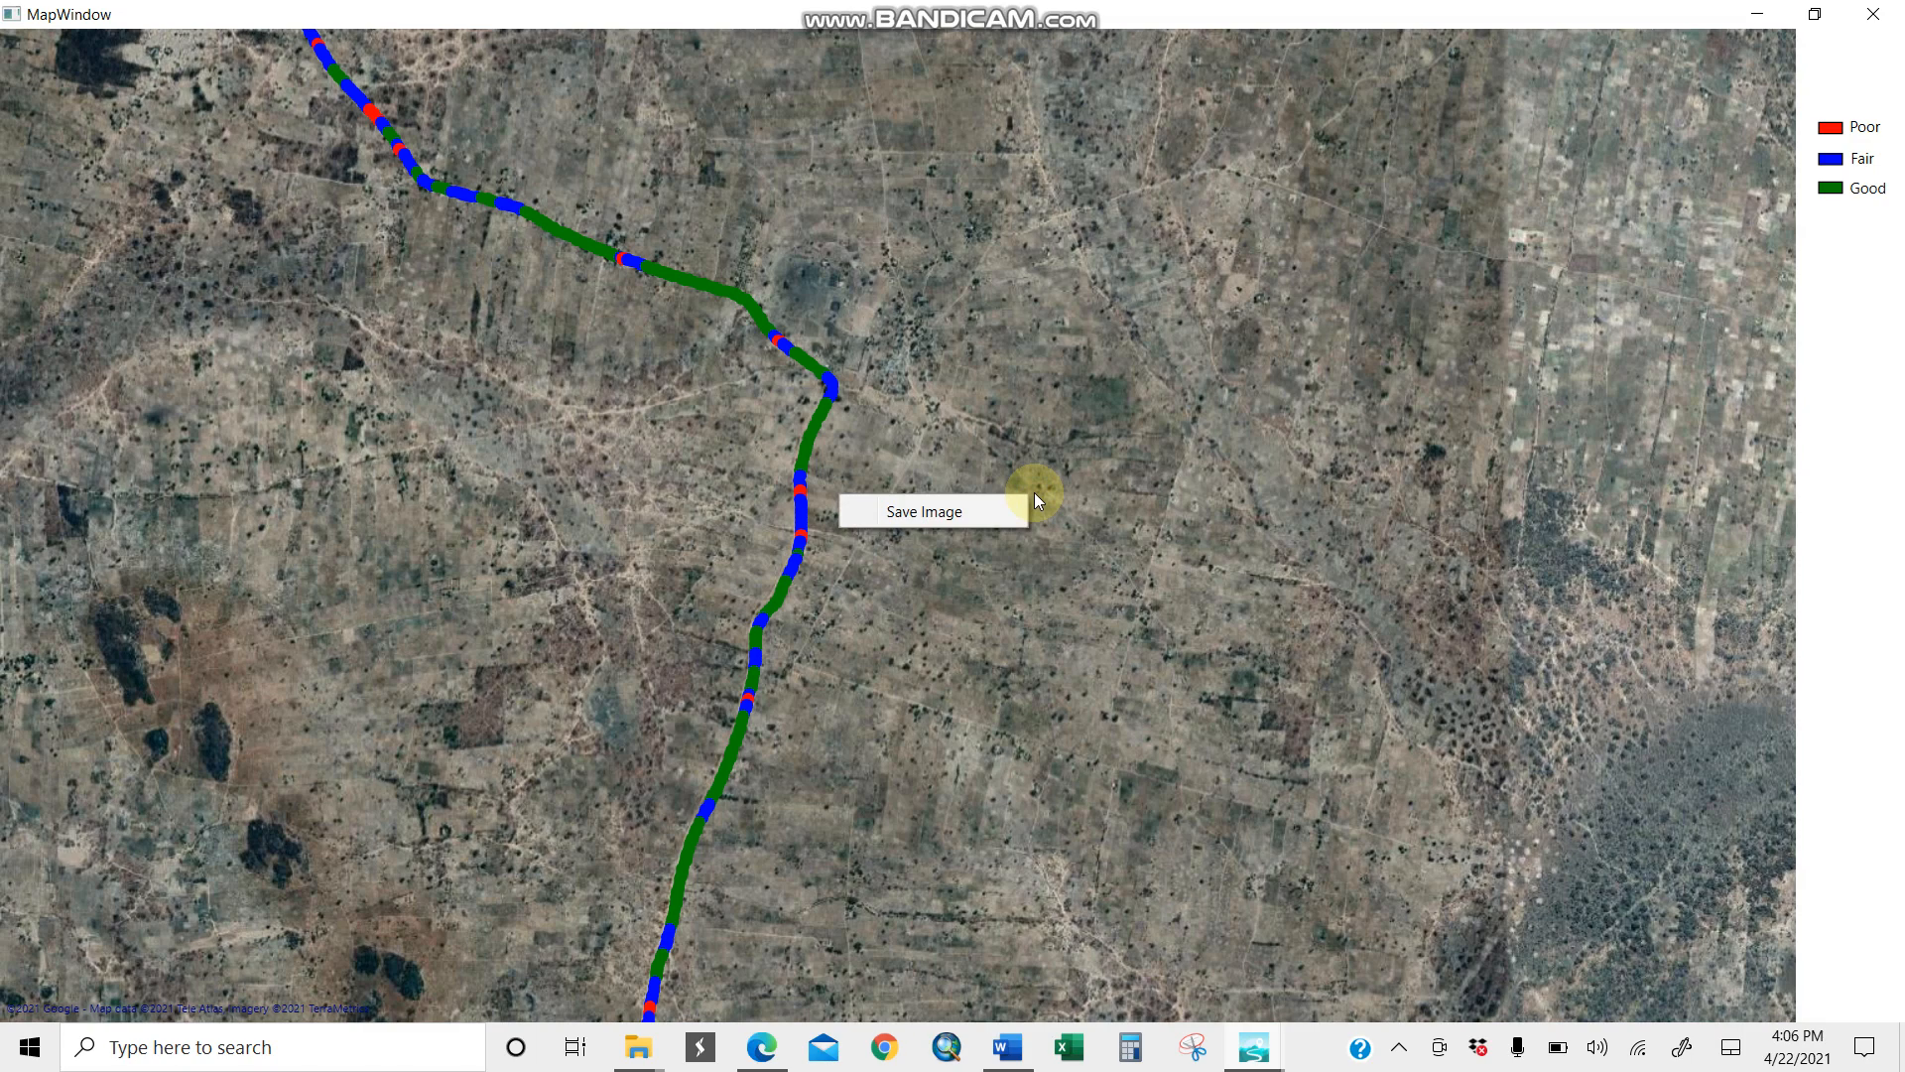
pyautogui.click(944, 512)
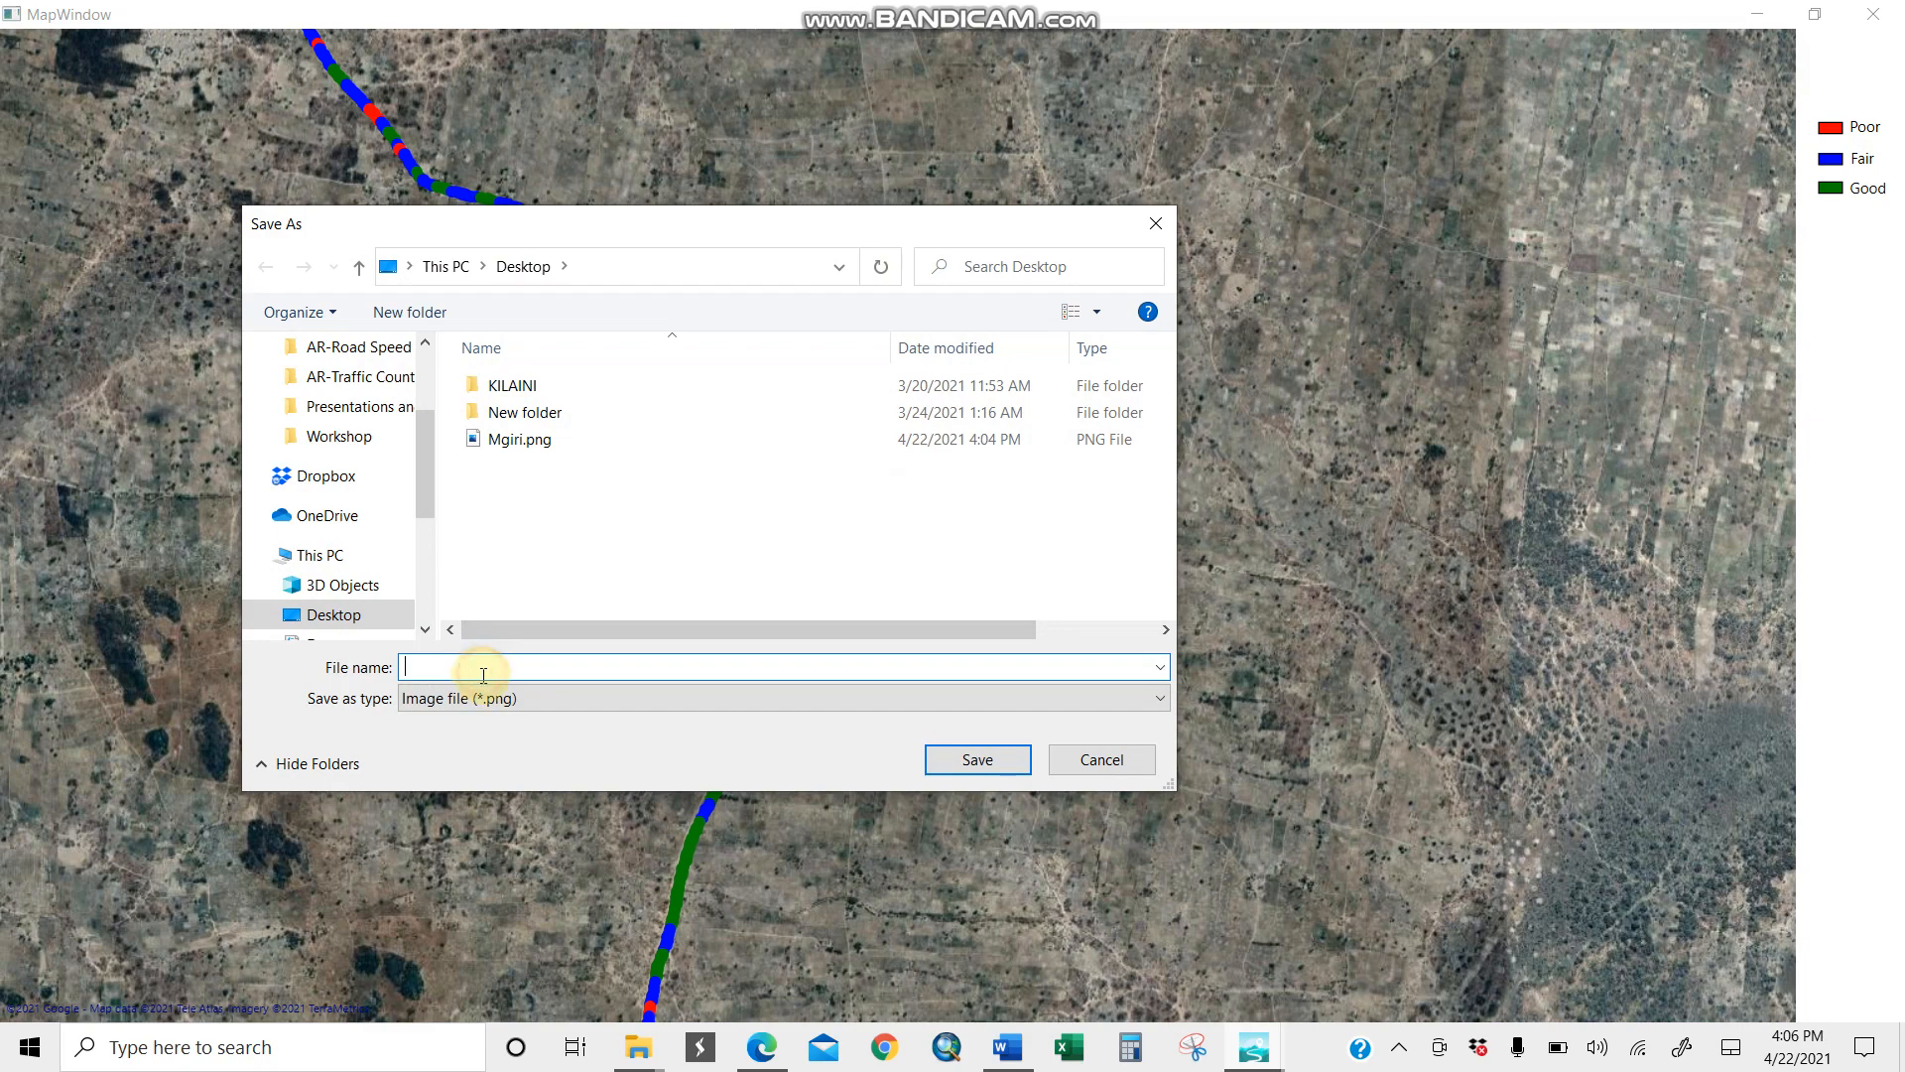
pyautogui.write('Map')
pyautogui.click(982, 758)
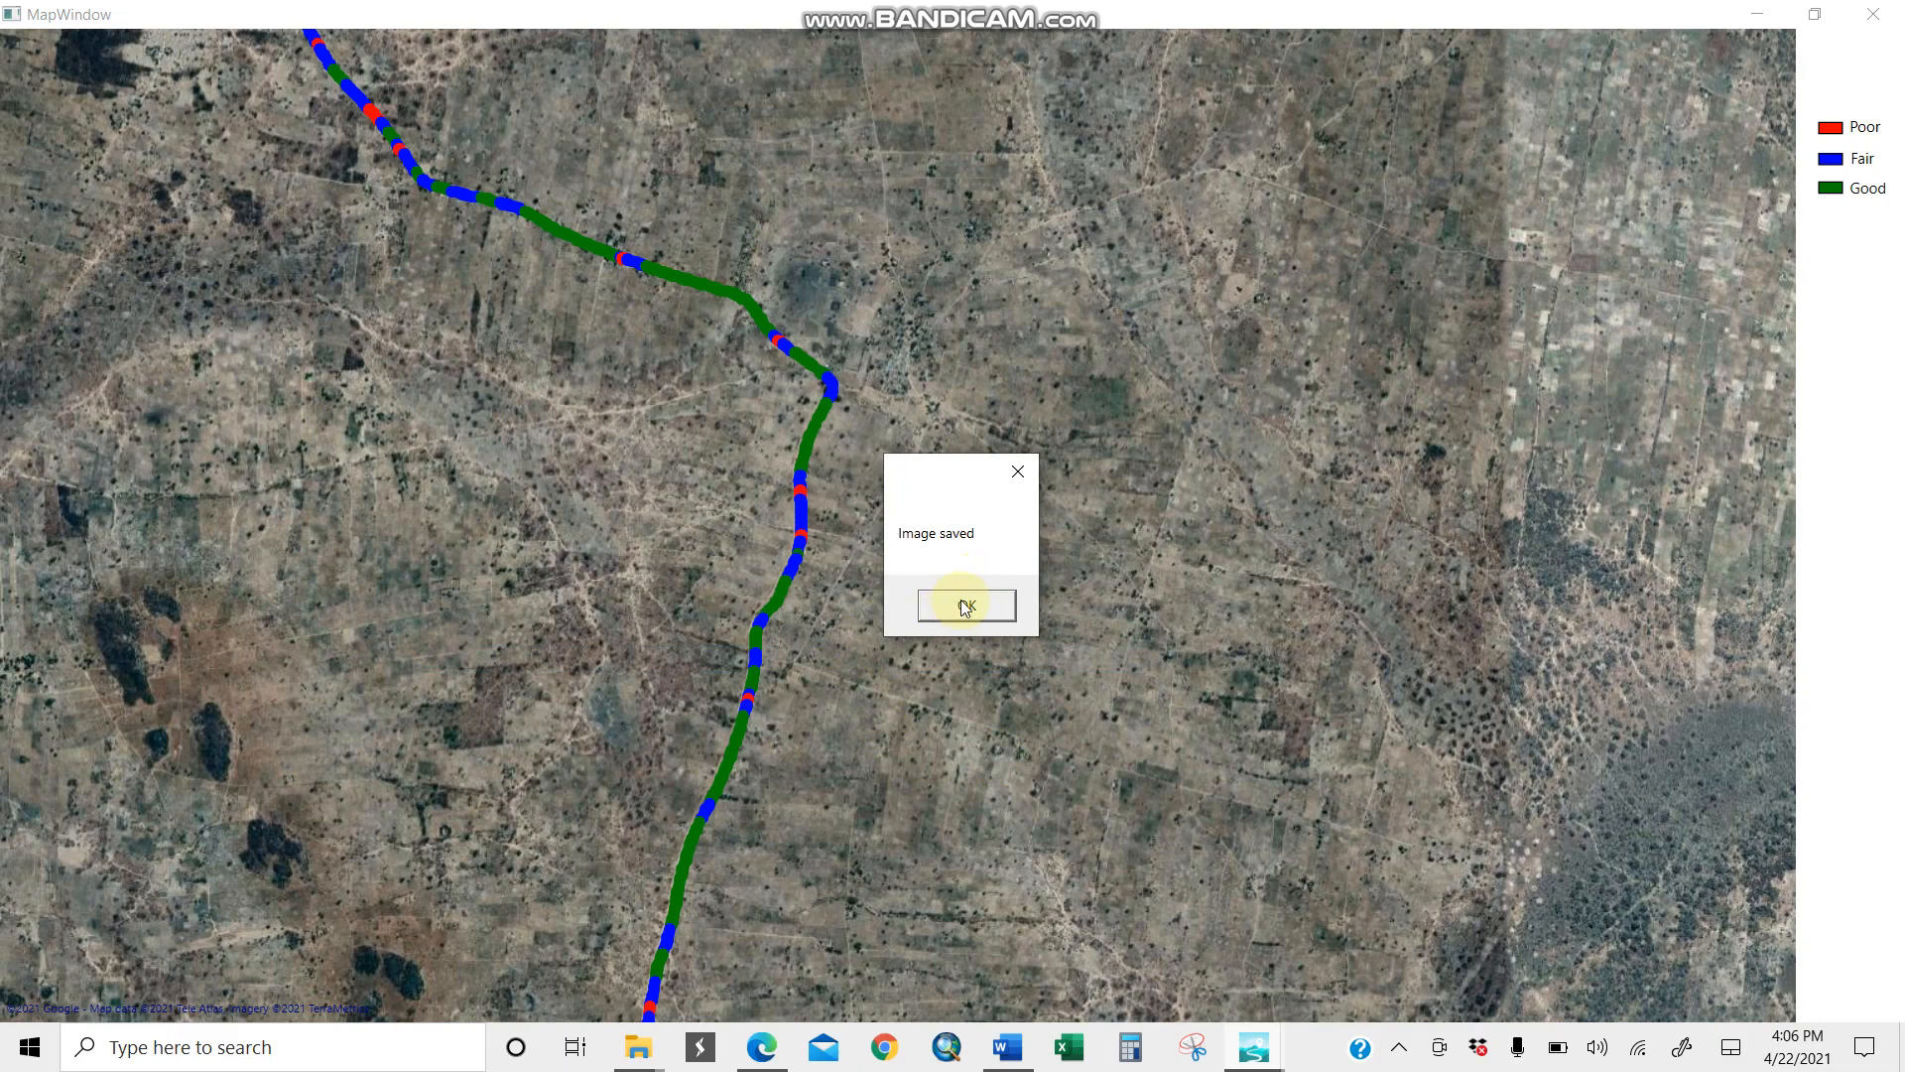
pyautogui.click(968, 603)
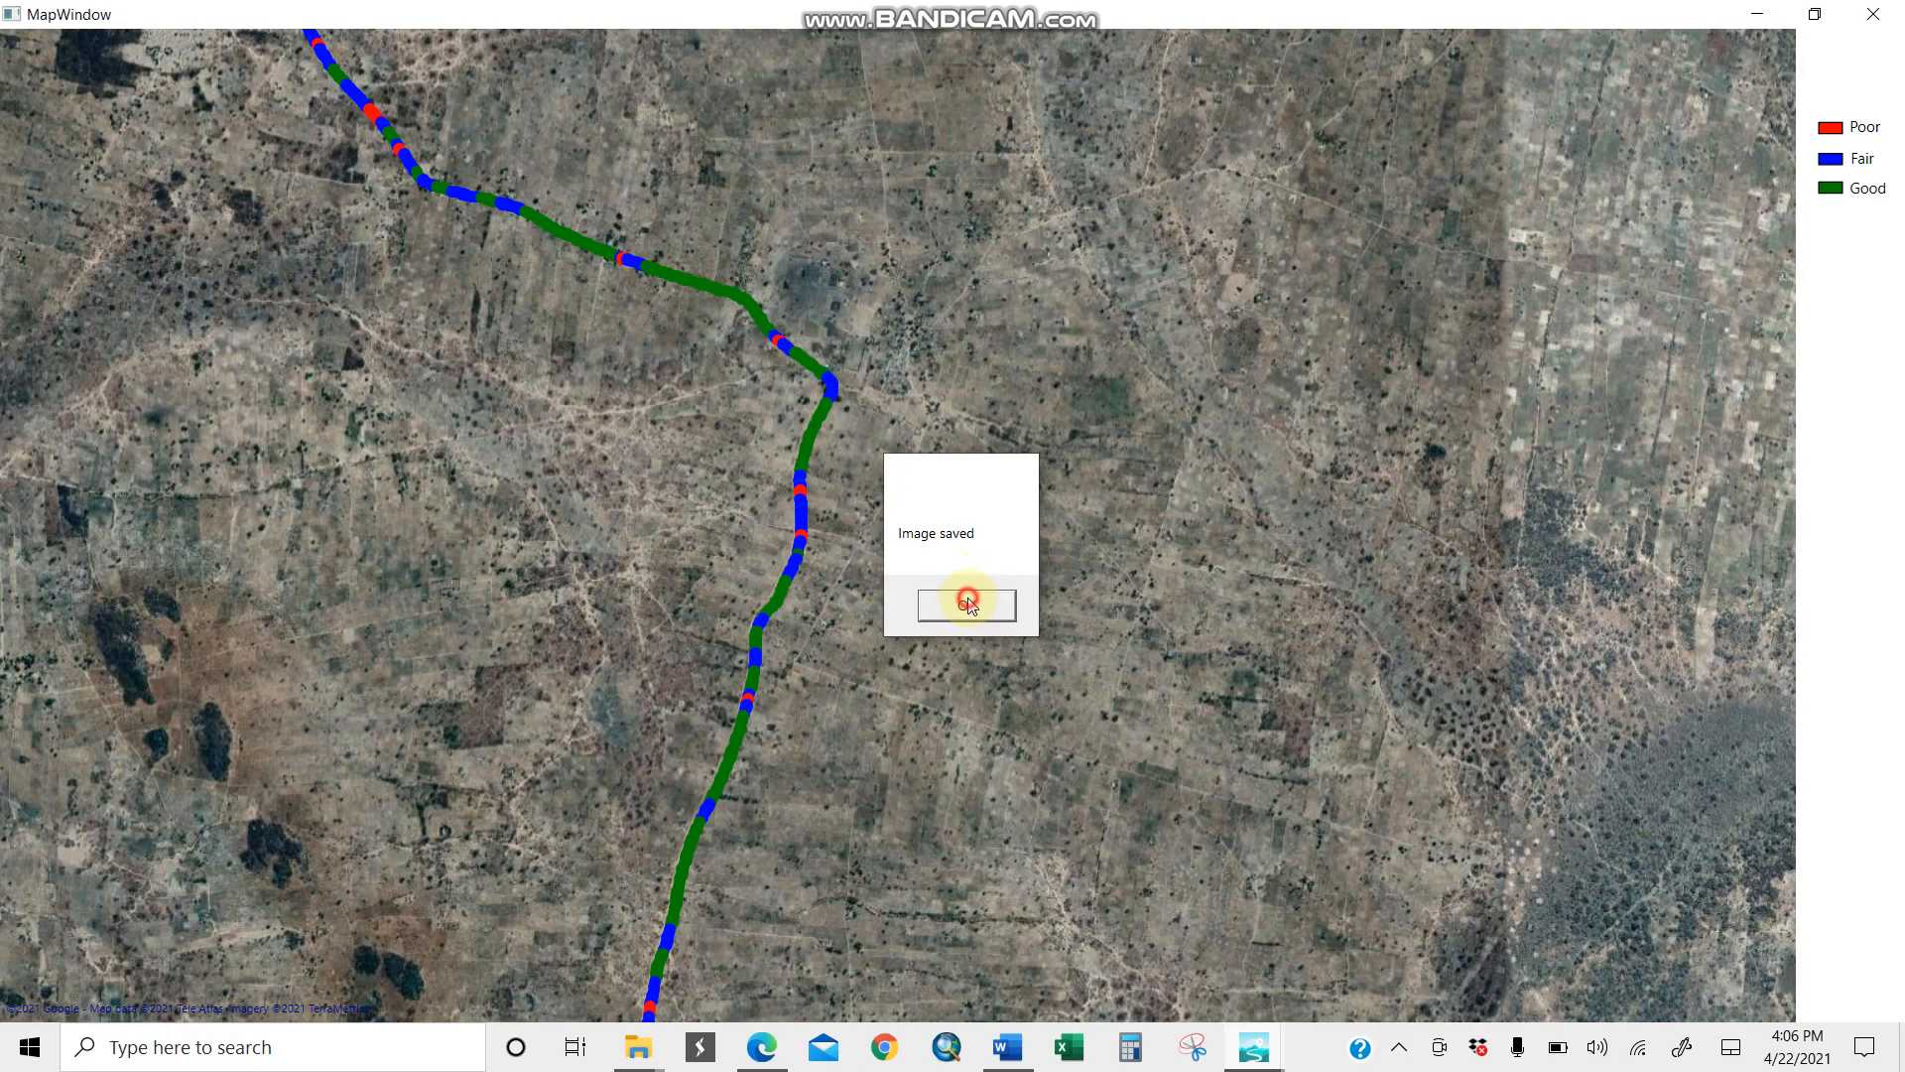
pyautogui.click(1871, 20)
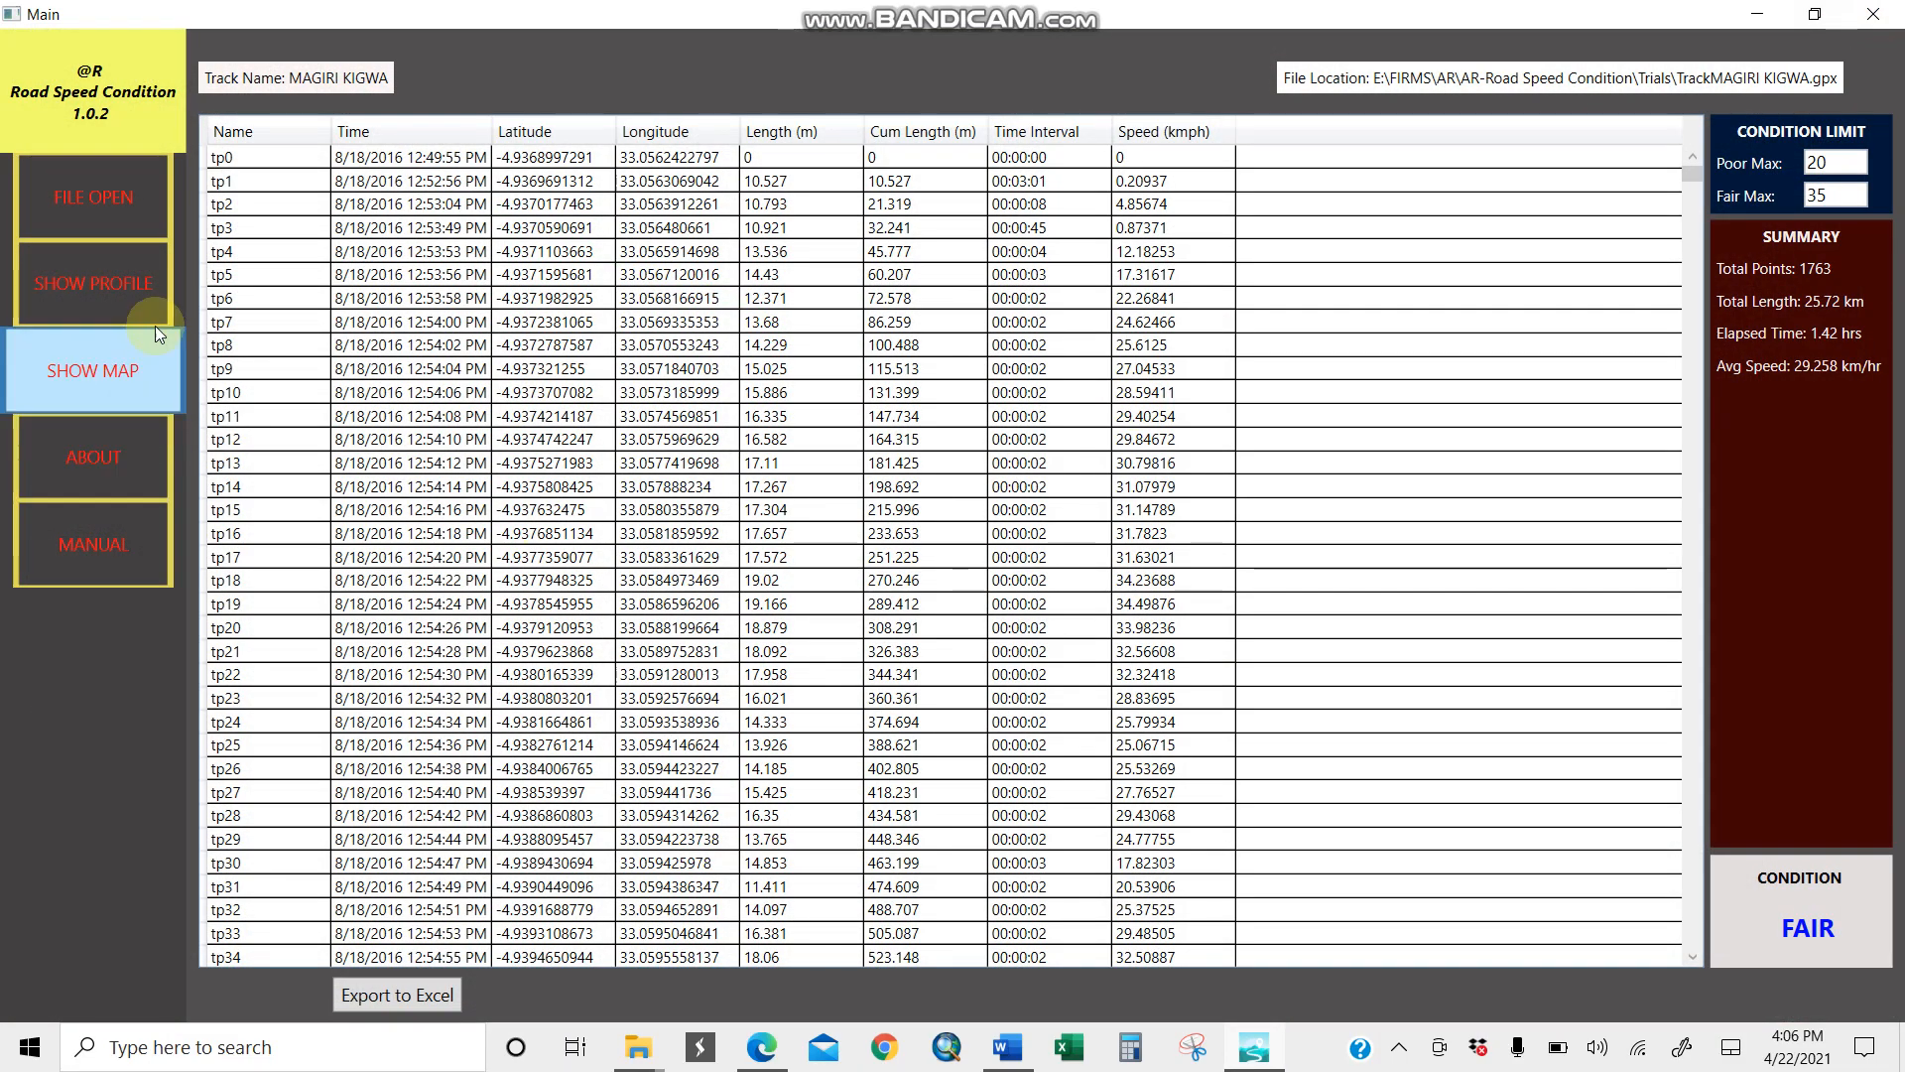
# Step: View the program's contact information and close it
pyautogui.click(86, 287)
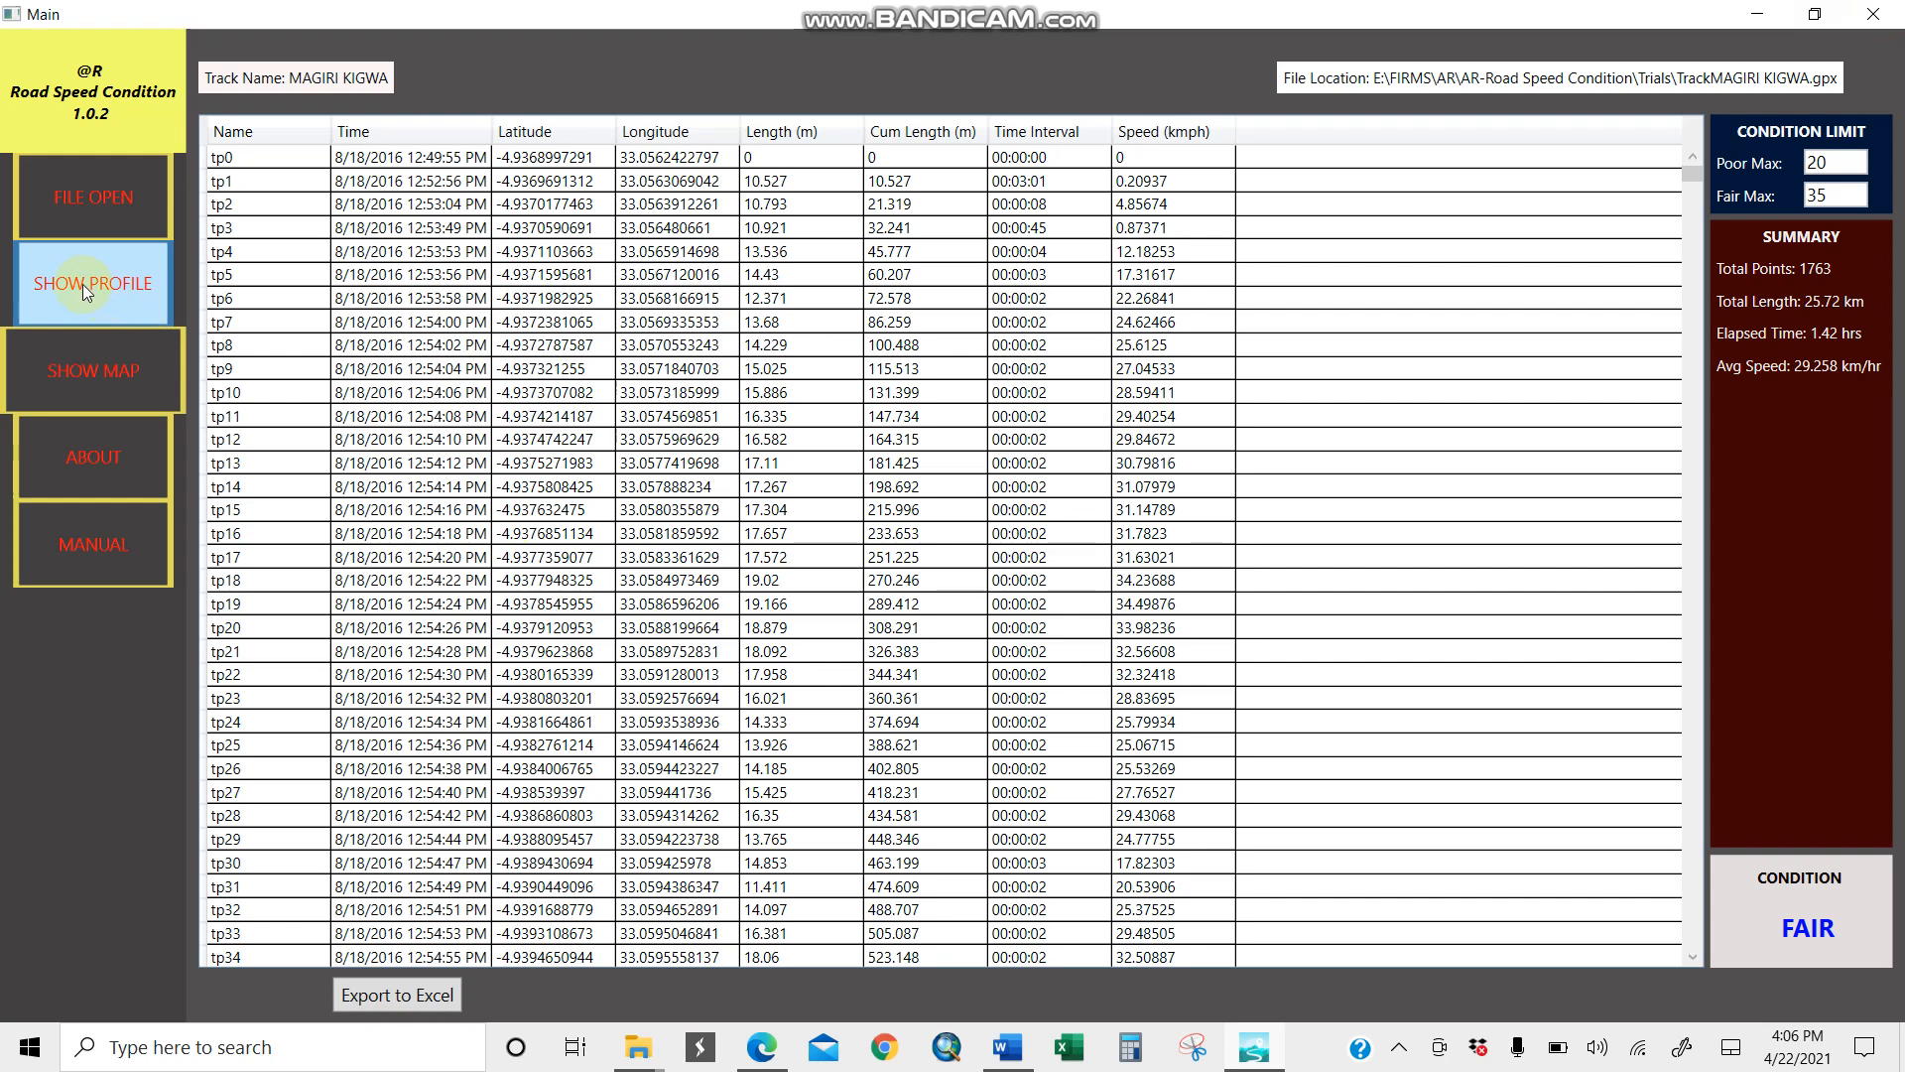
pyautogui.click(115, 455)
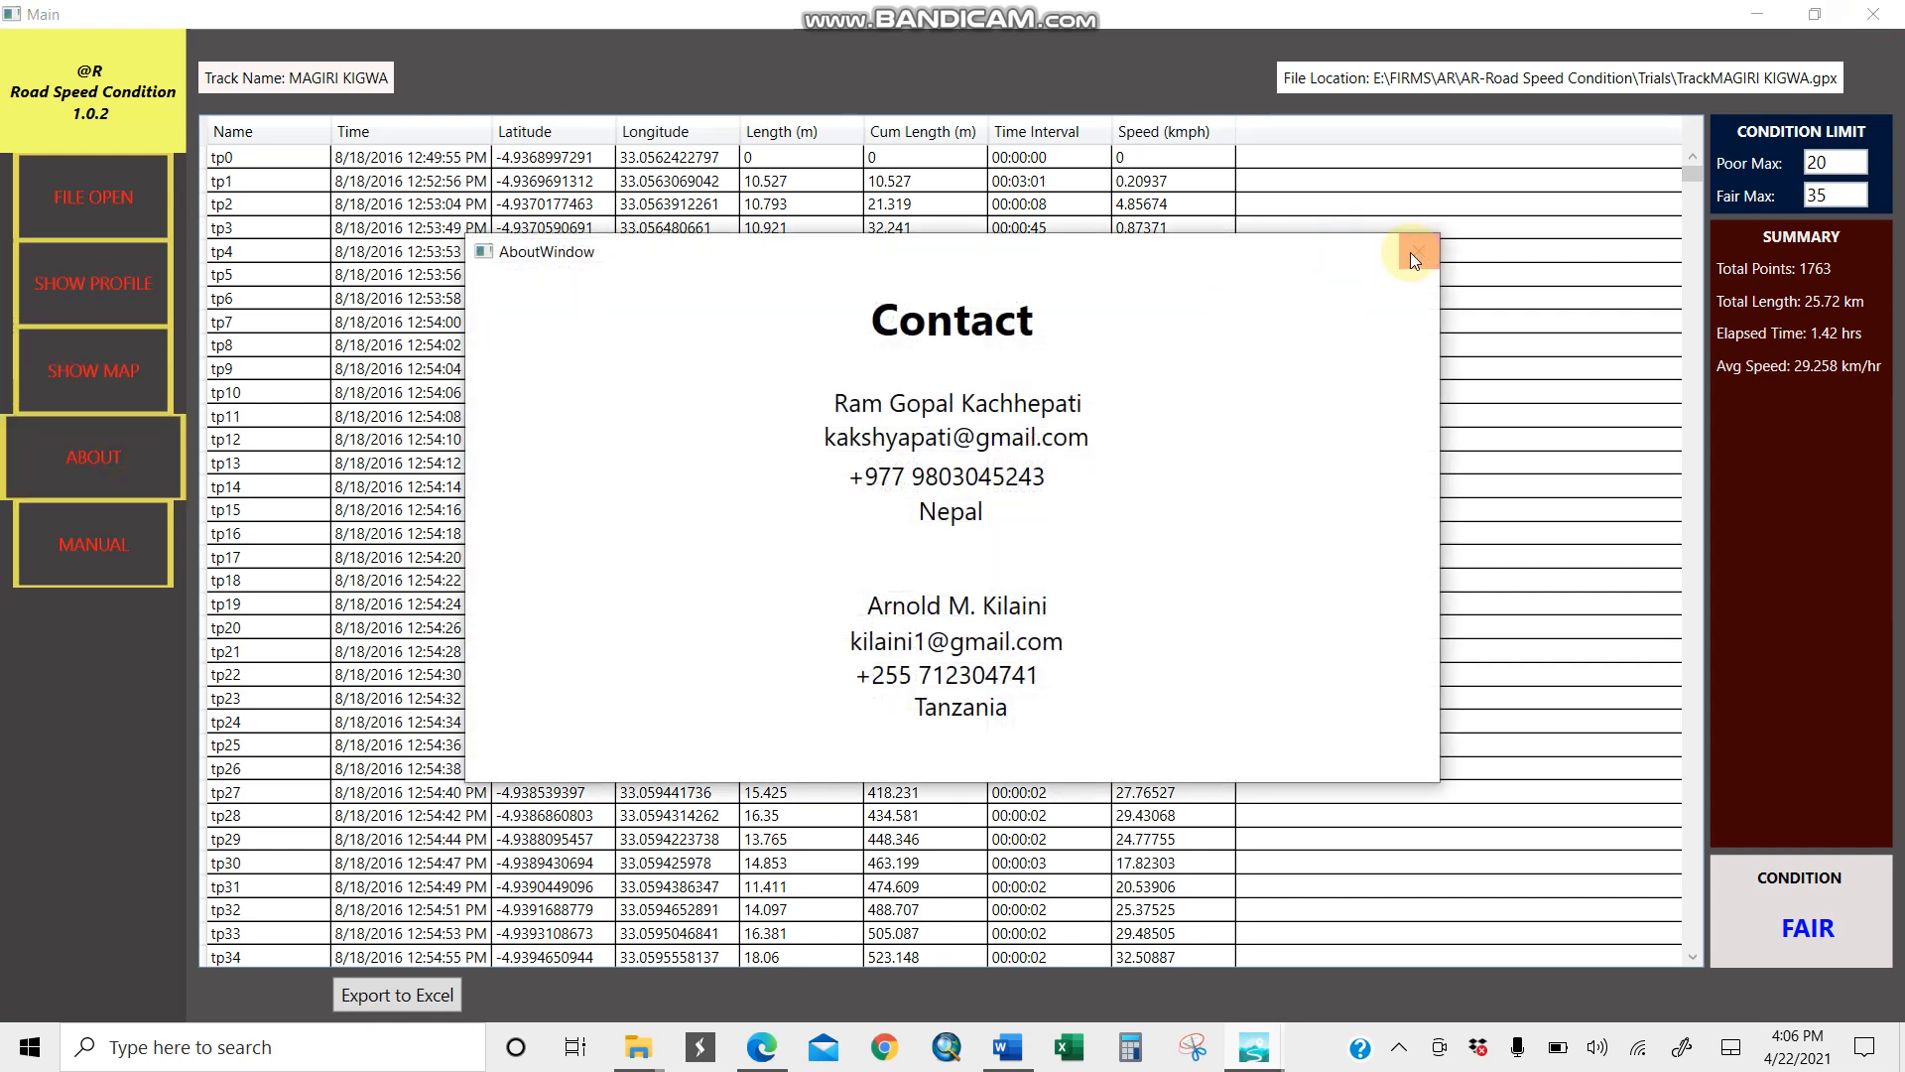
pyautogui.click(1408, 256)
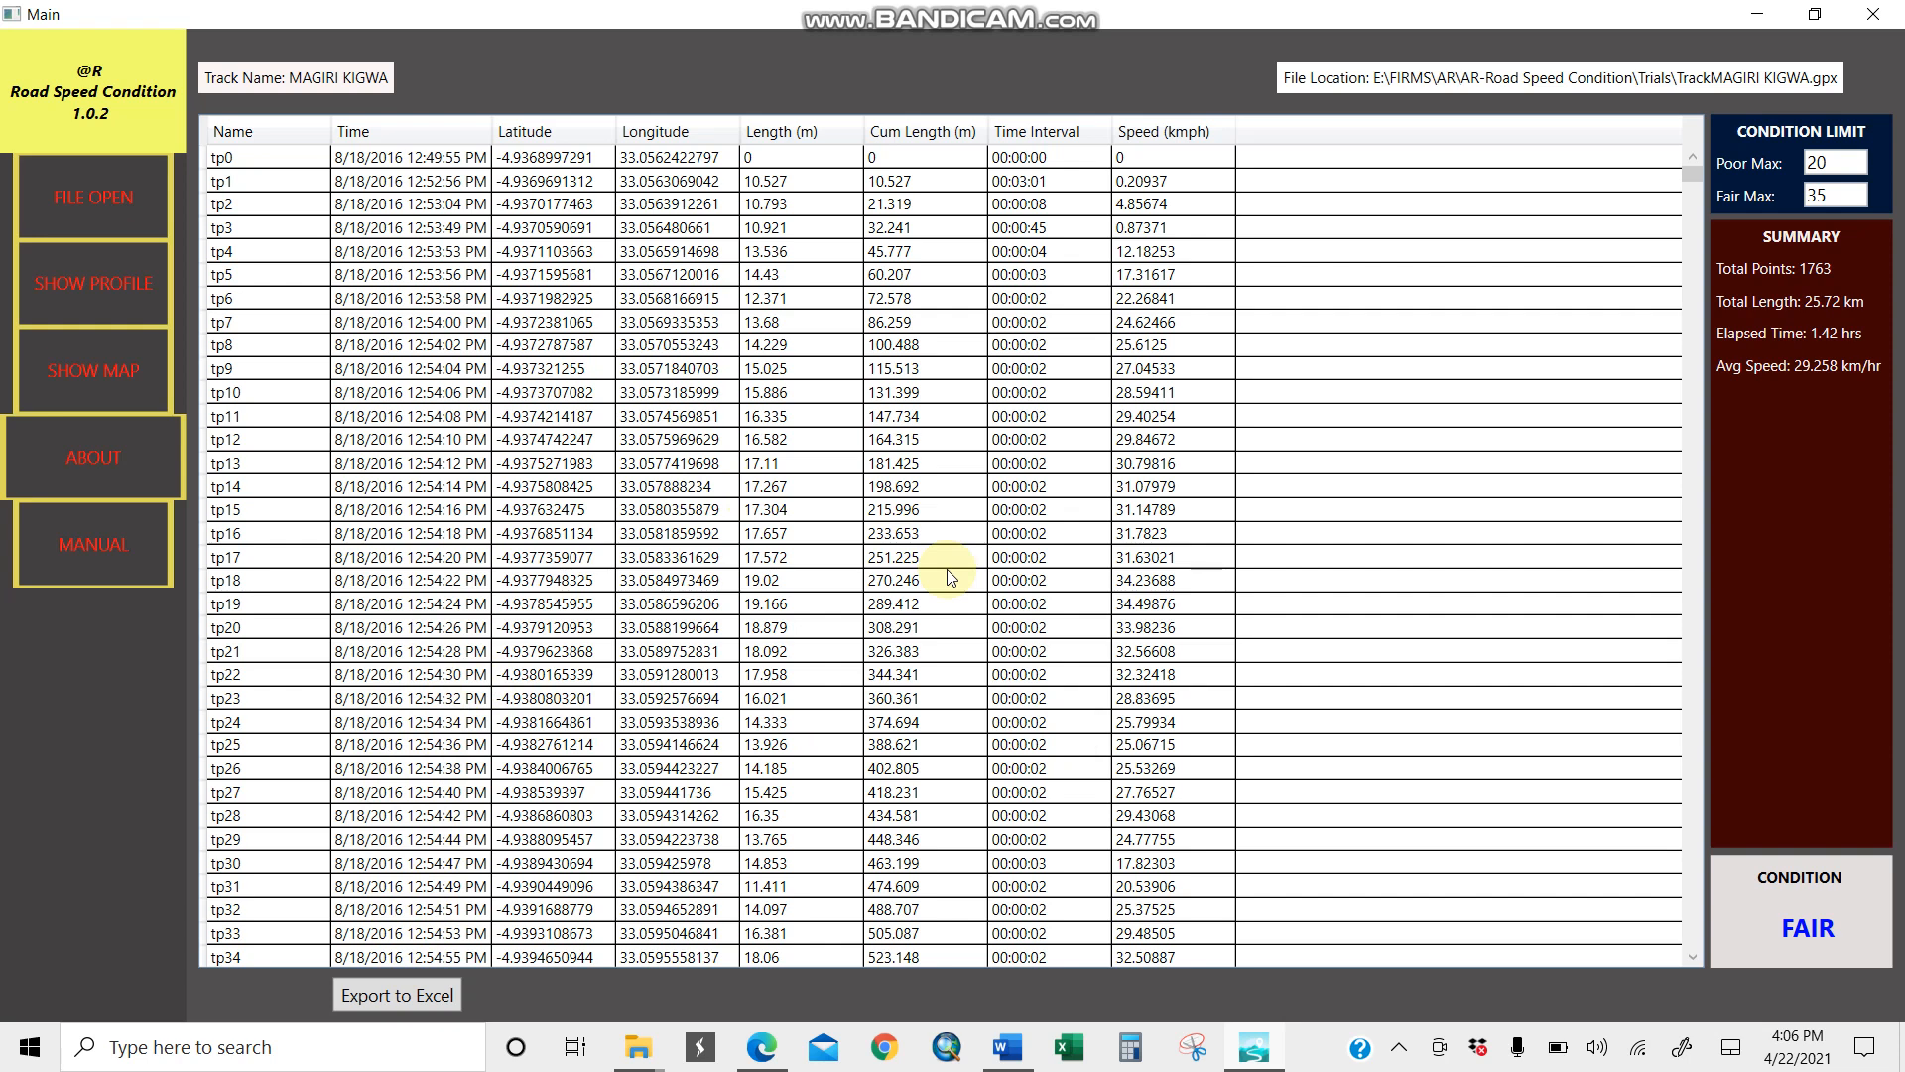
# Step: Export the track data to an Excel file named Track_Gravel Road on the Desktop
pyautogui.click(401, 993)
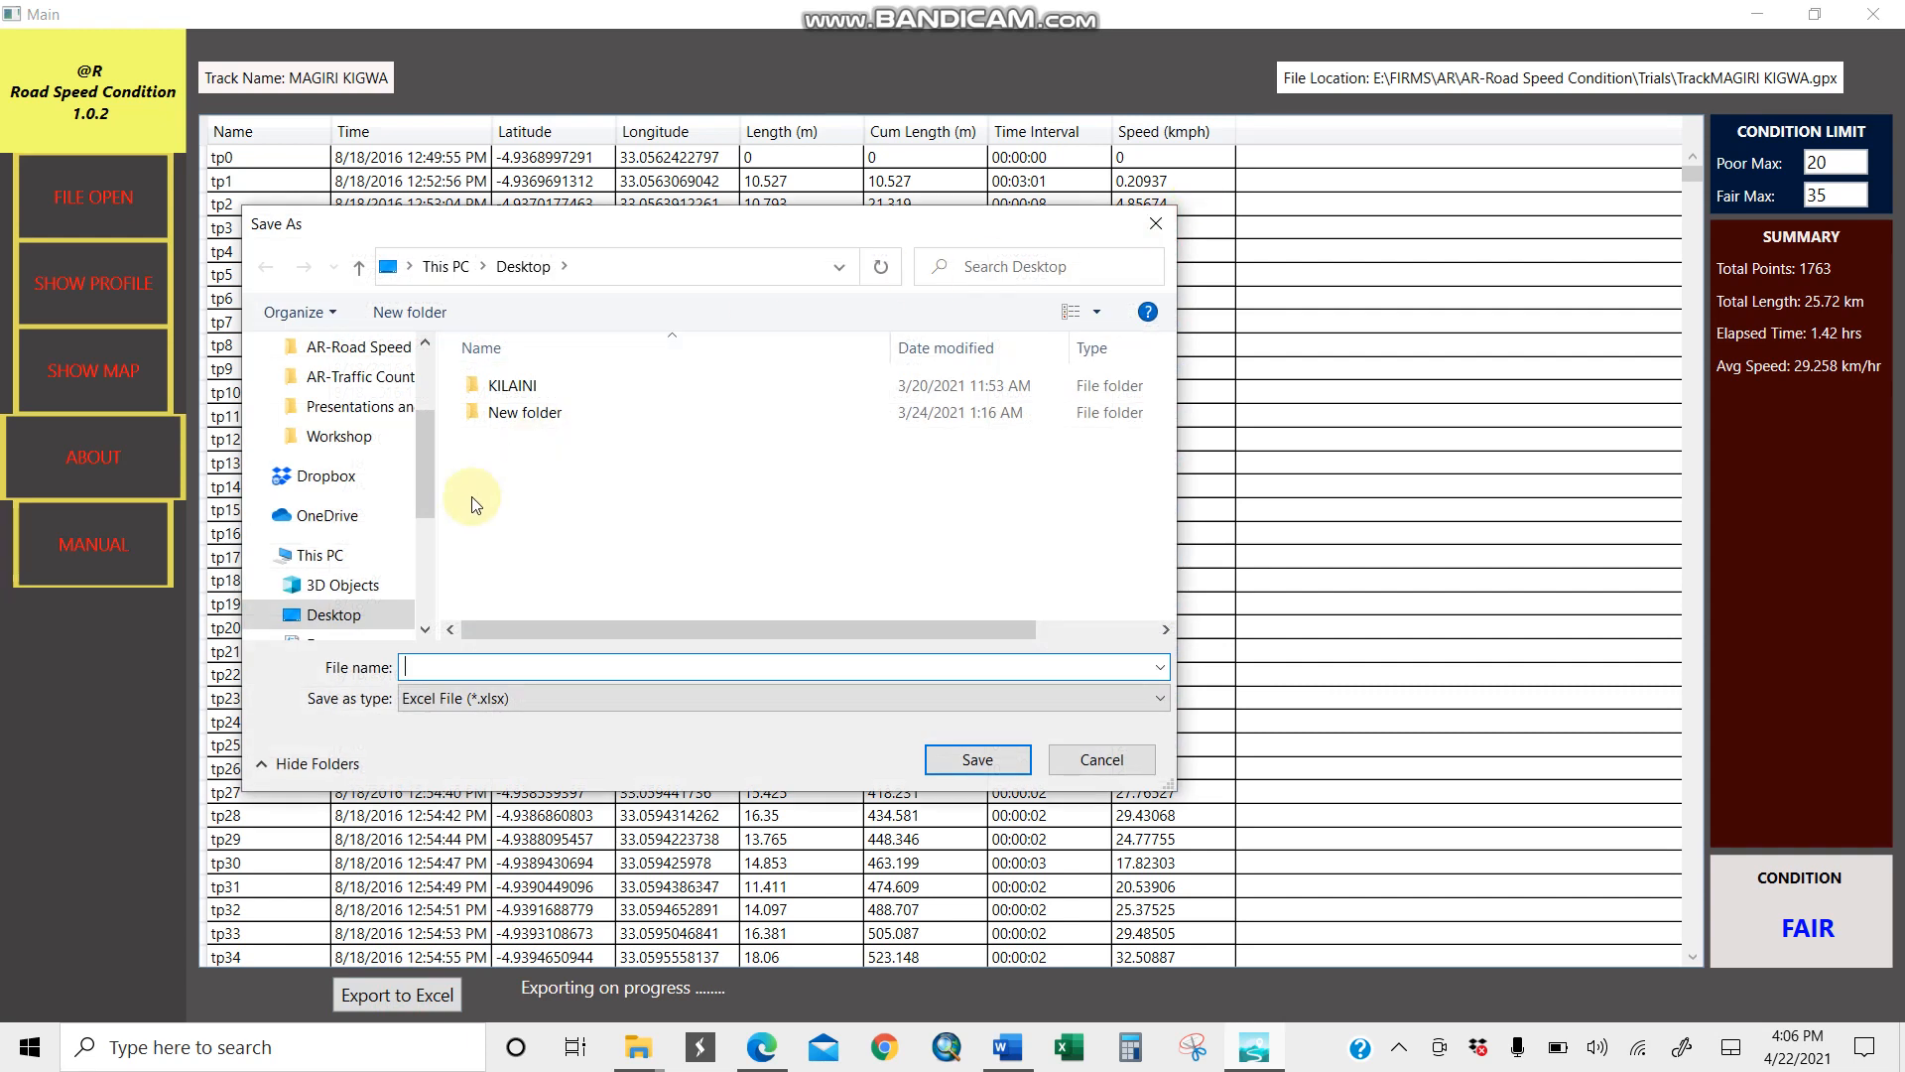
pyautogui.write('T')
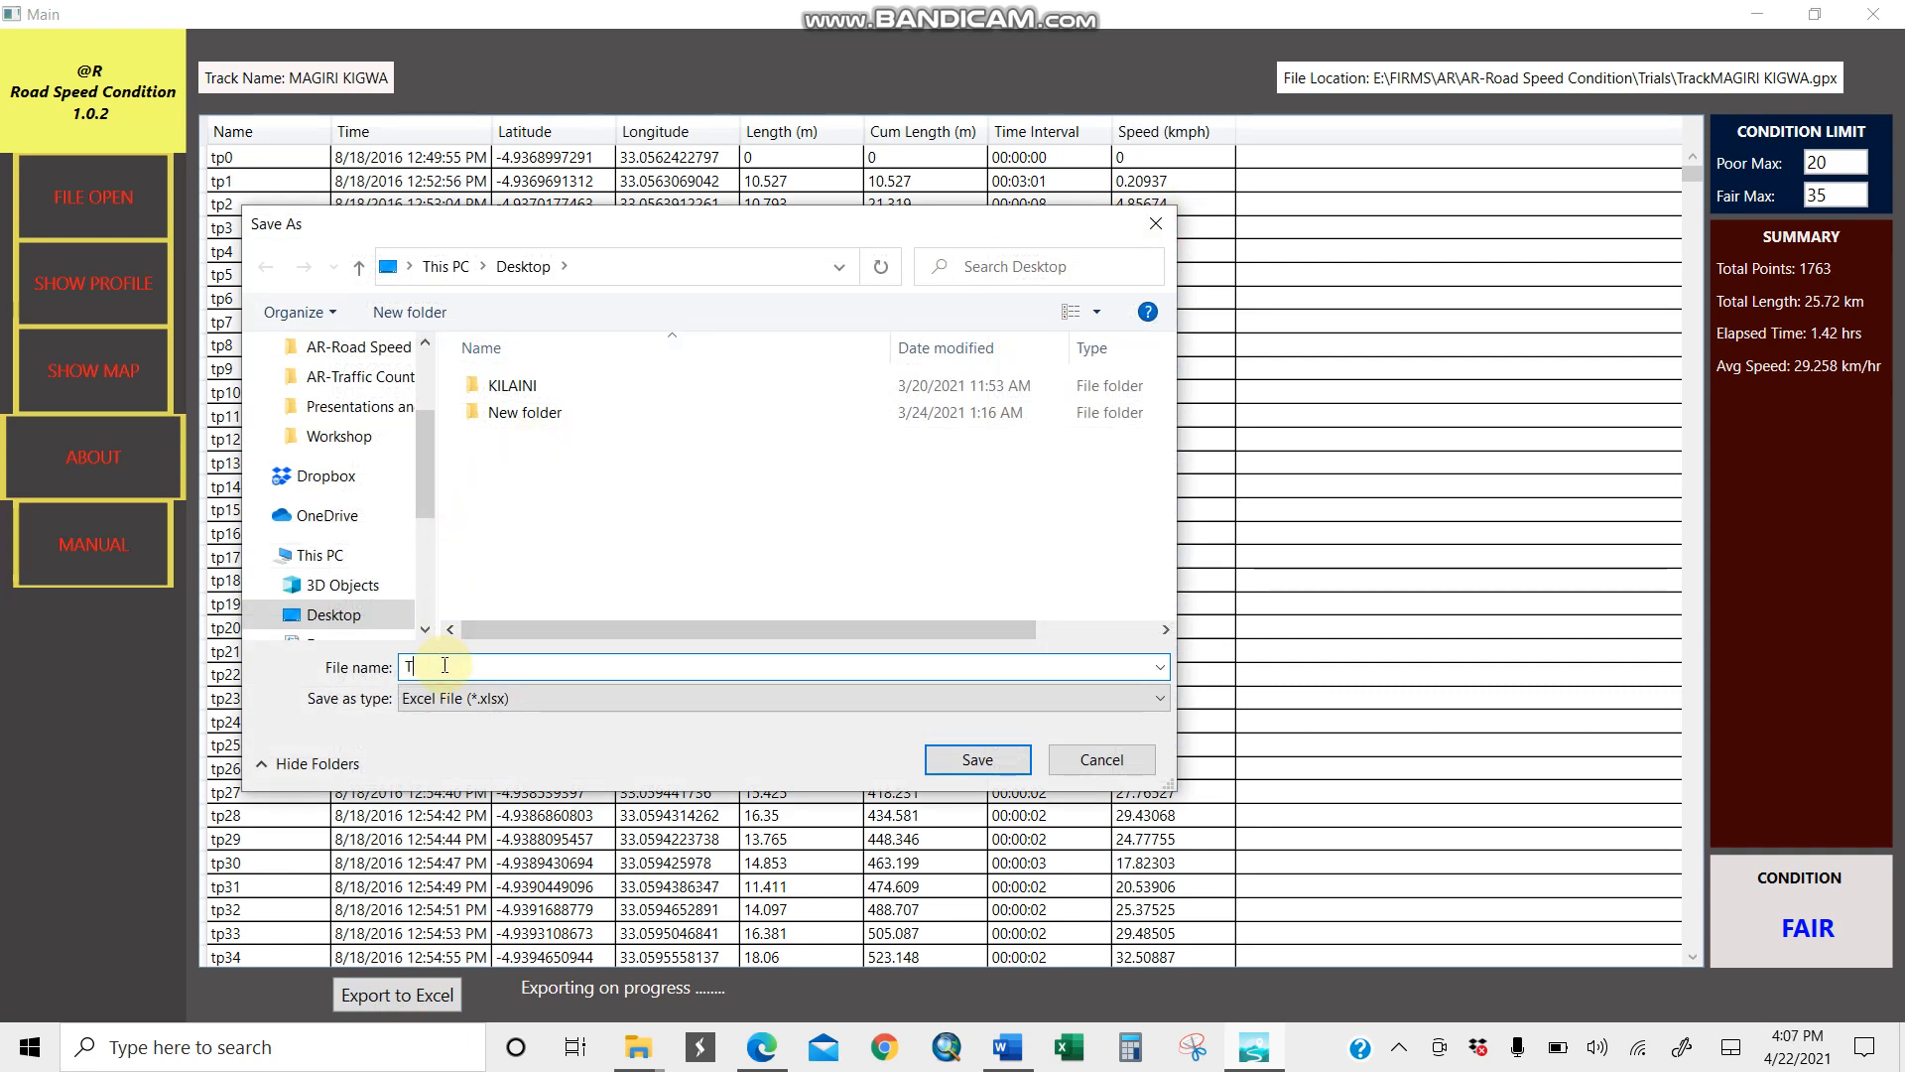
pyautogui.write('rack_Gravel Road')
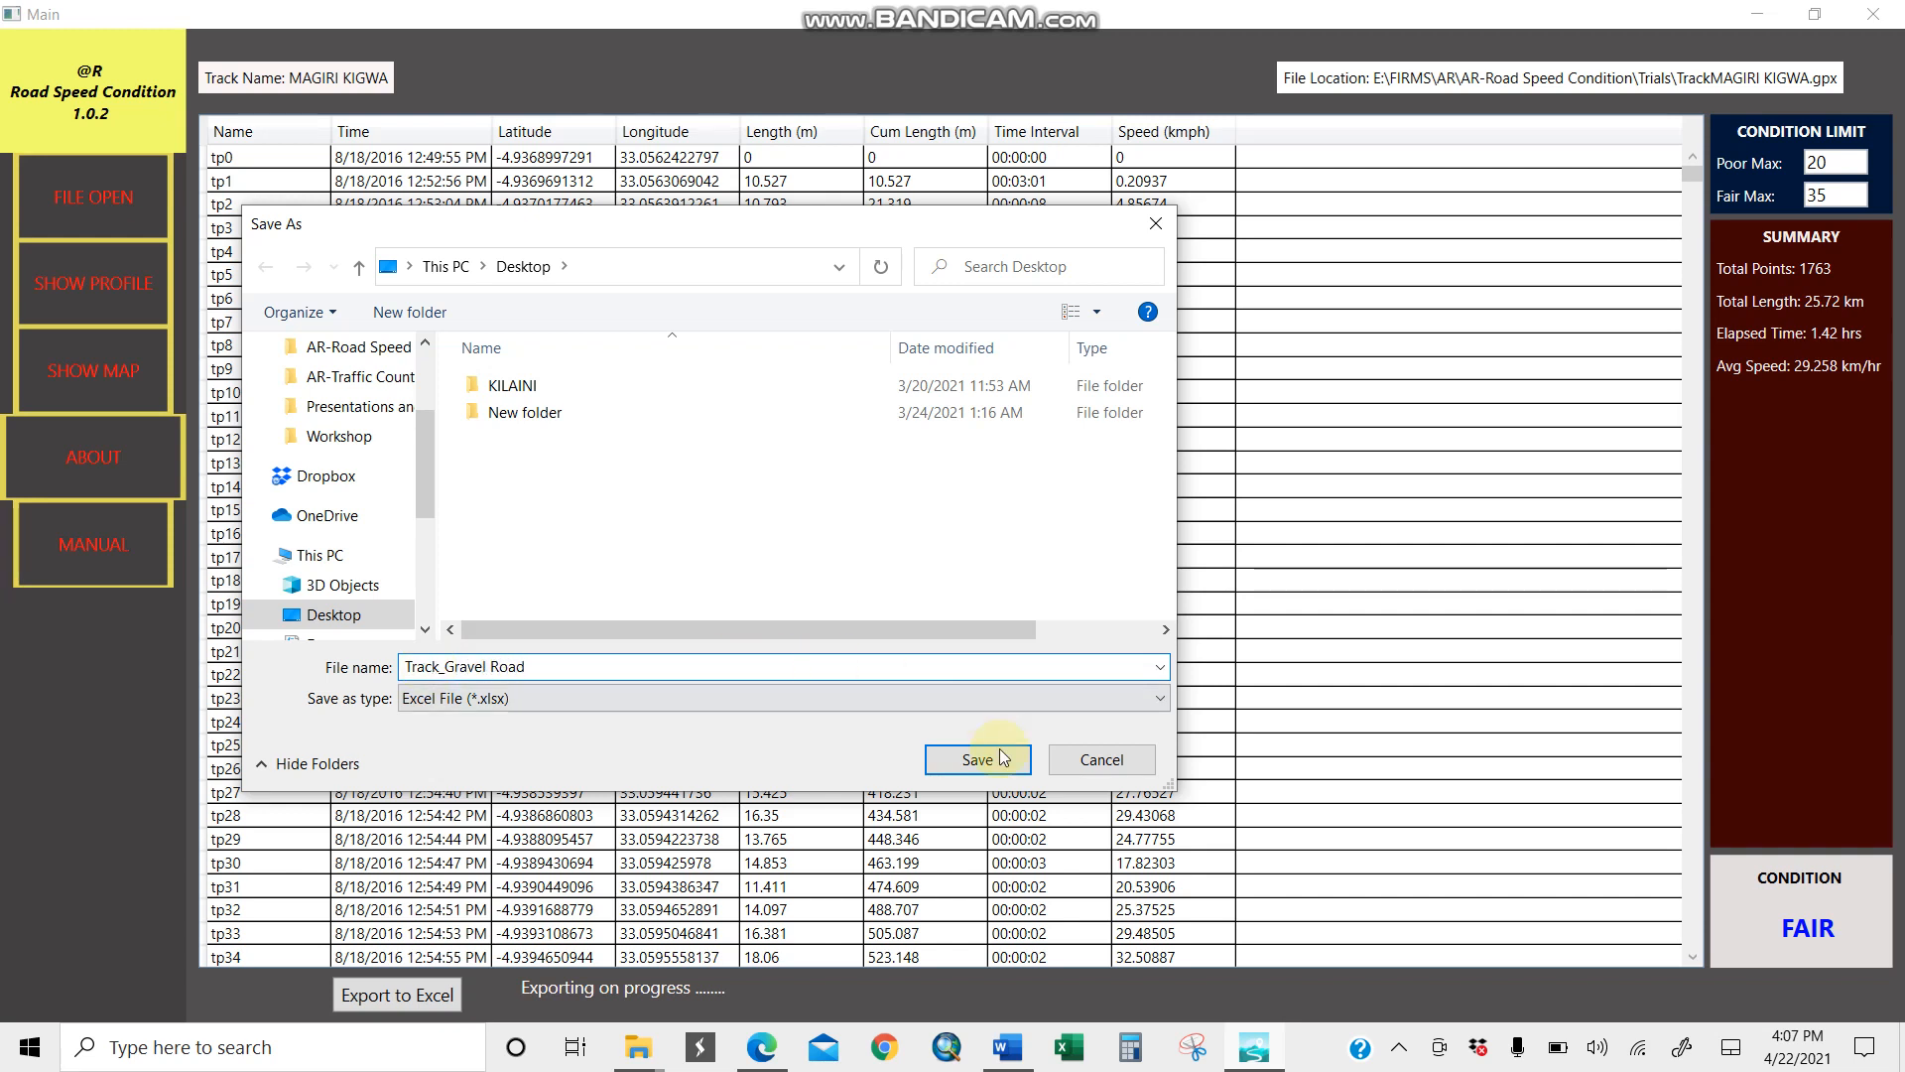
pyautogui.click(994, 760)
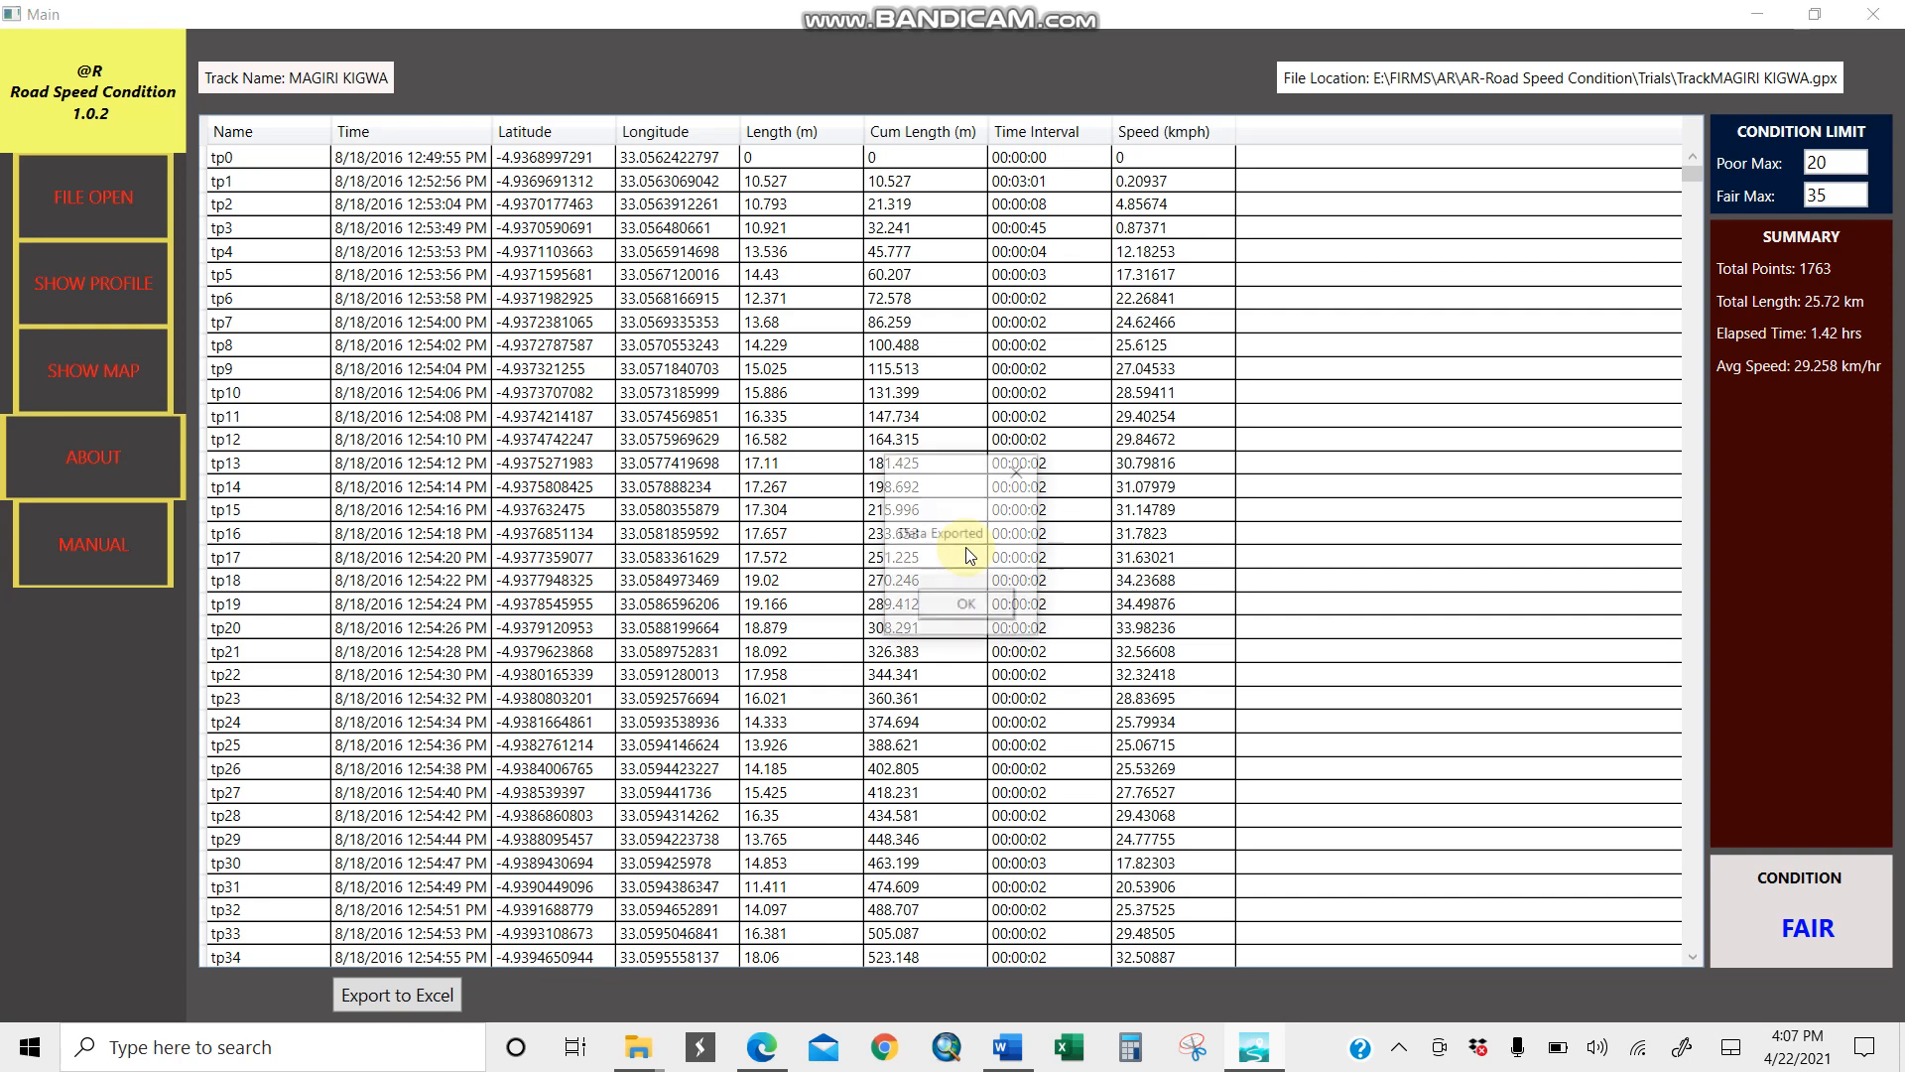
pyautogui.click(959, 608)
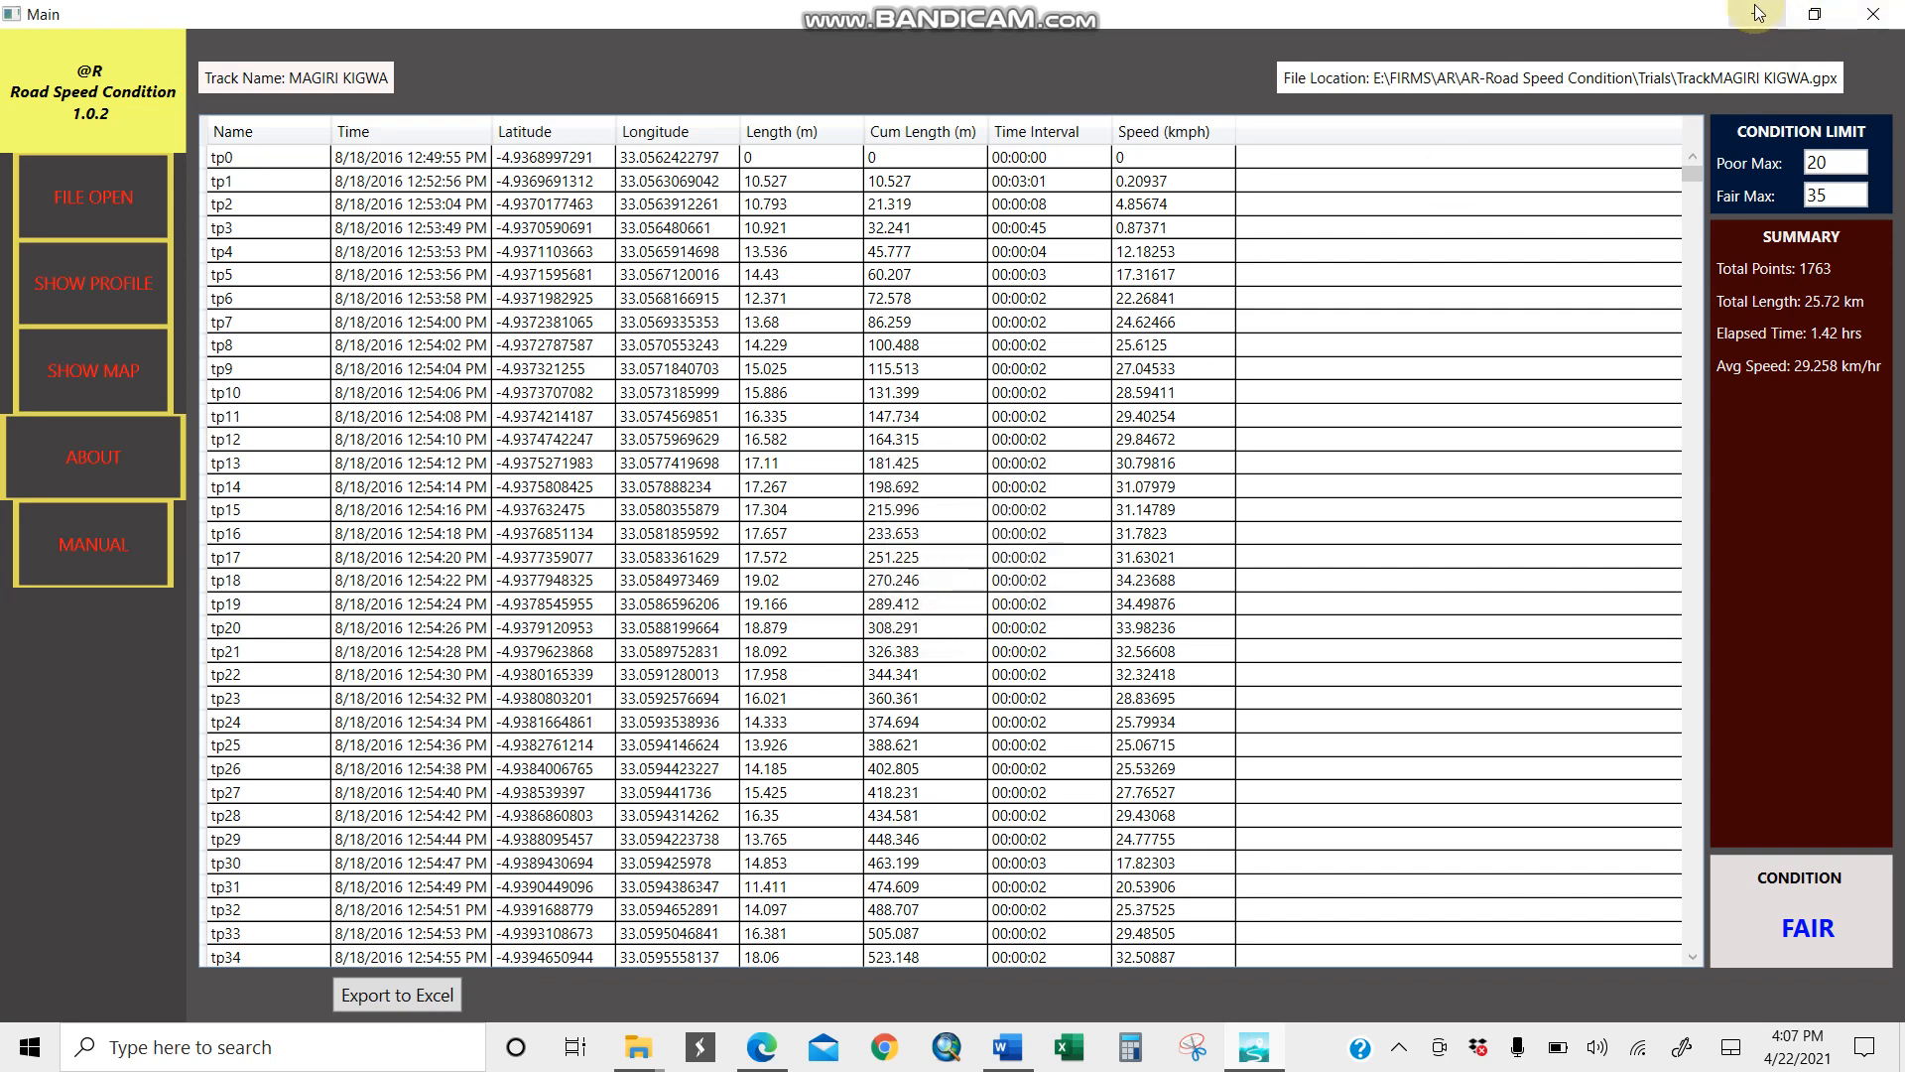
# Step: Show the desktop and view the saved images Mgiri.png and Map.png, closing each one after checking it
pyautogui.click(1903, 1070)
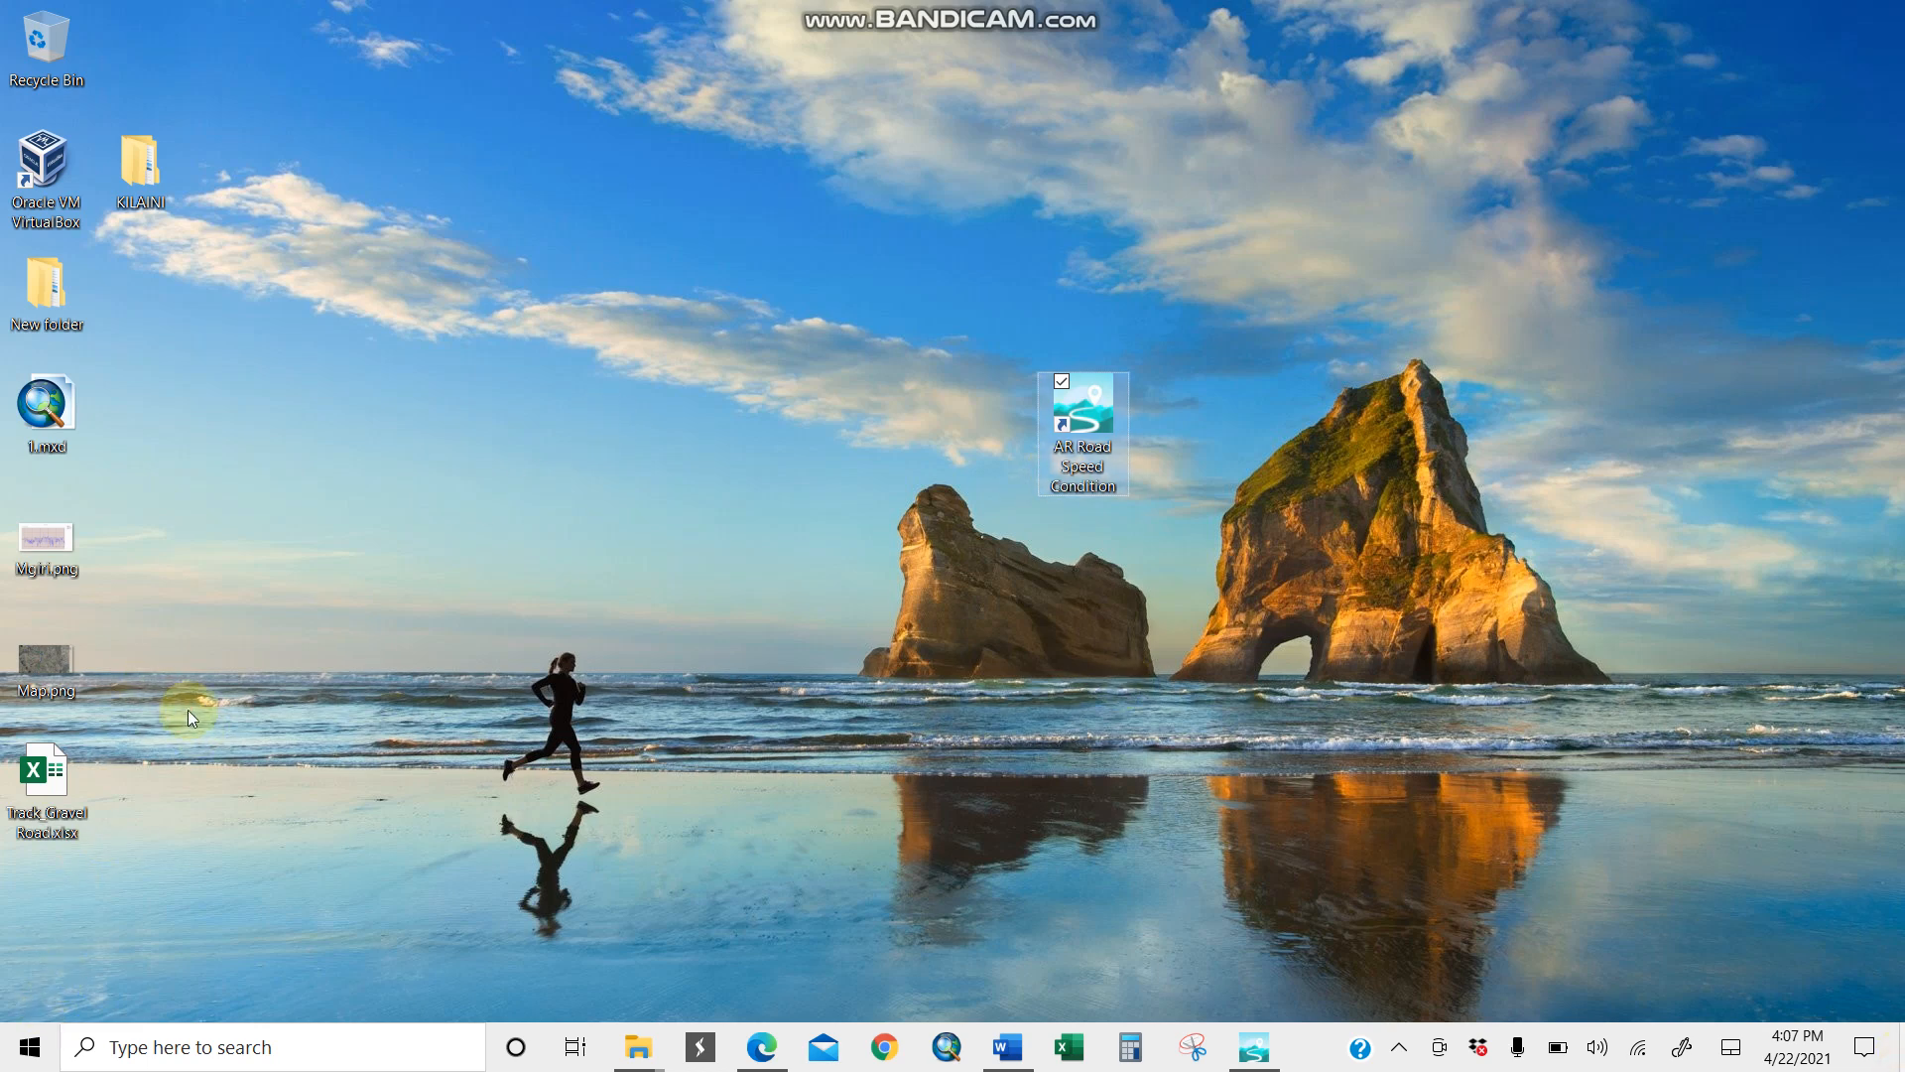
pyautogui.click(188, 711)
pyautogui.doubleClick(38, 552)
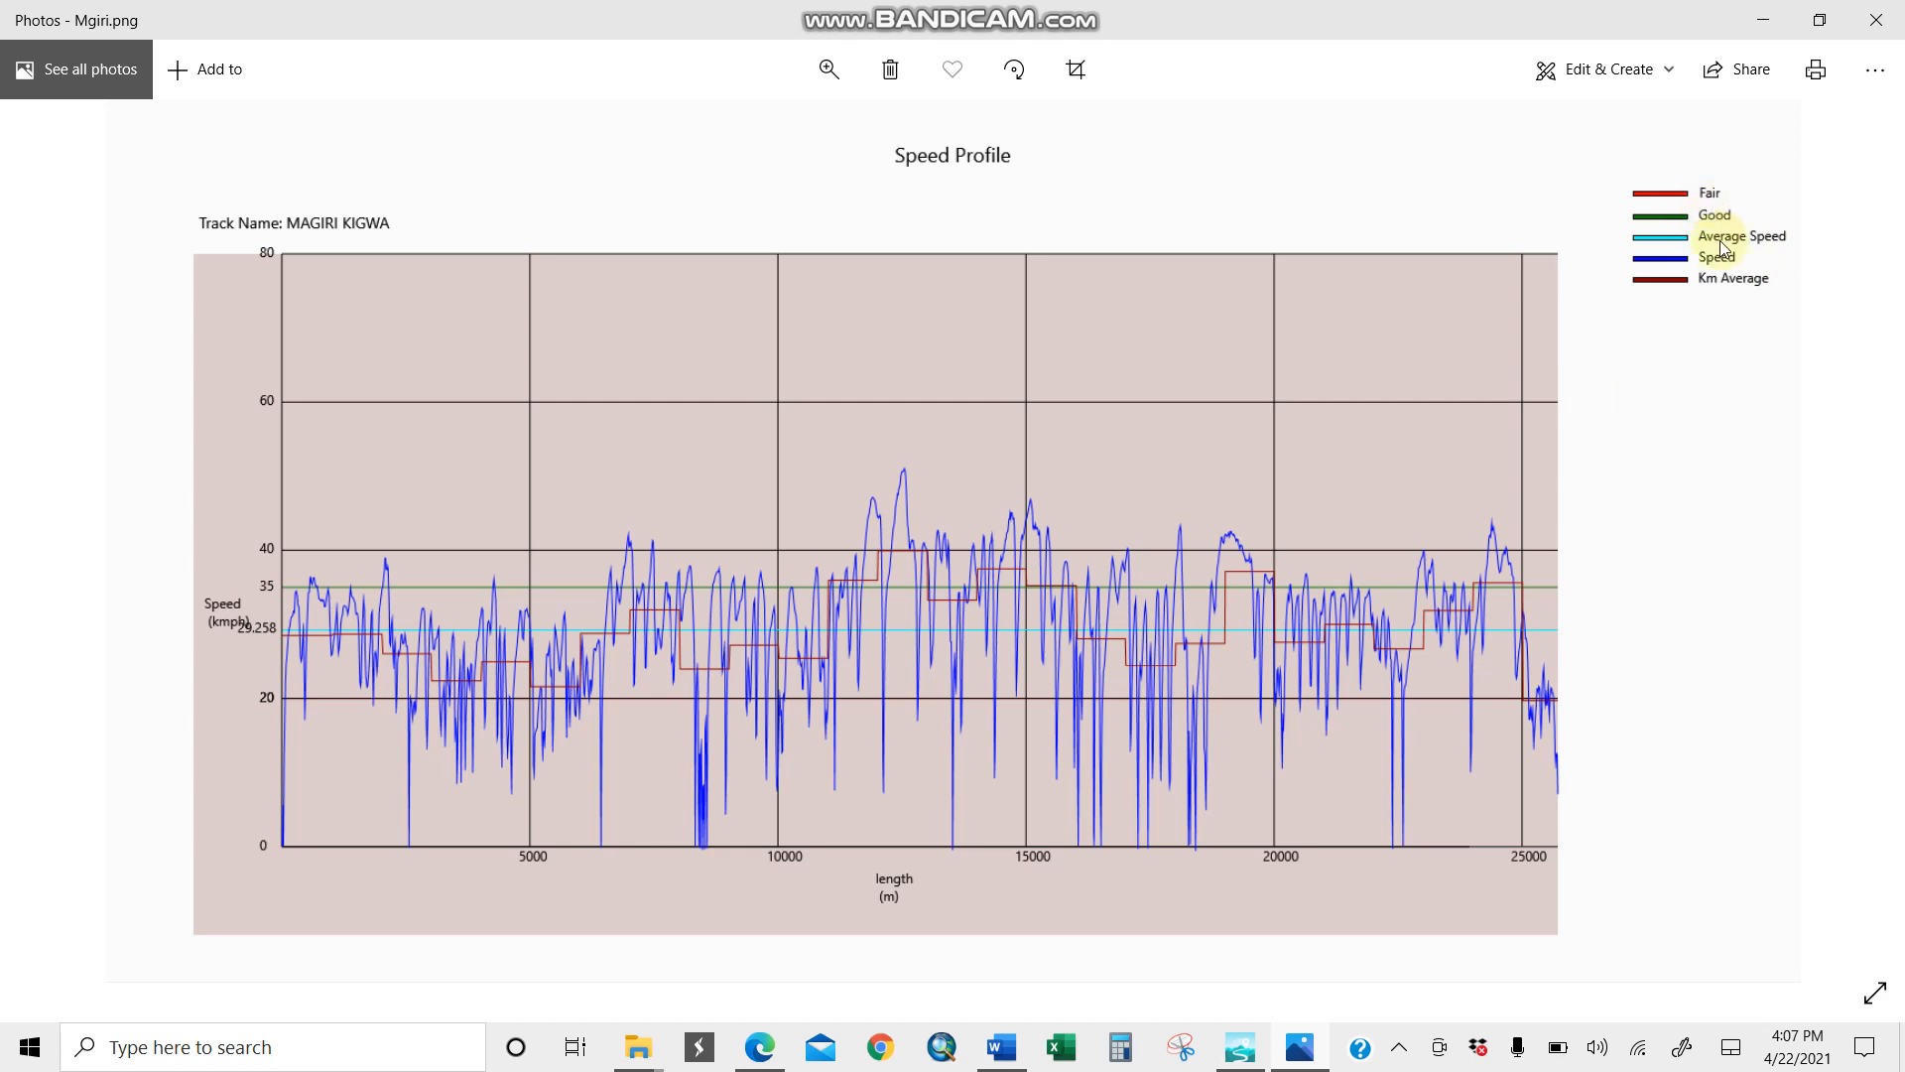
pyautogui.click(1877, 20)
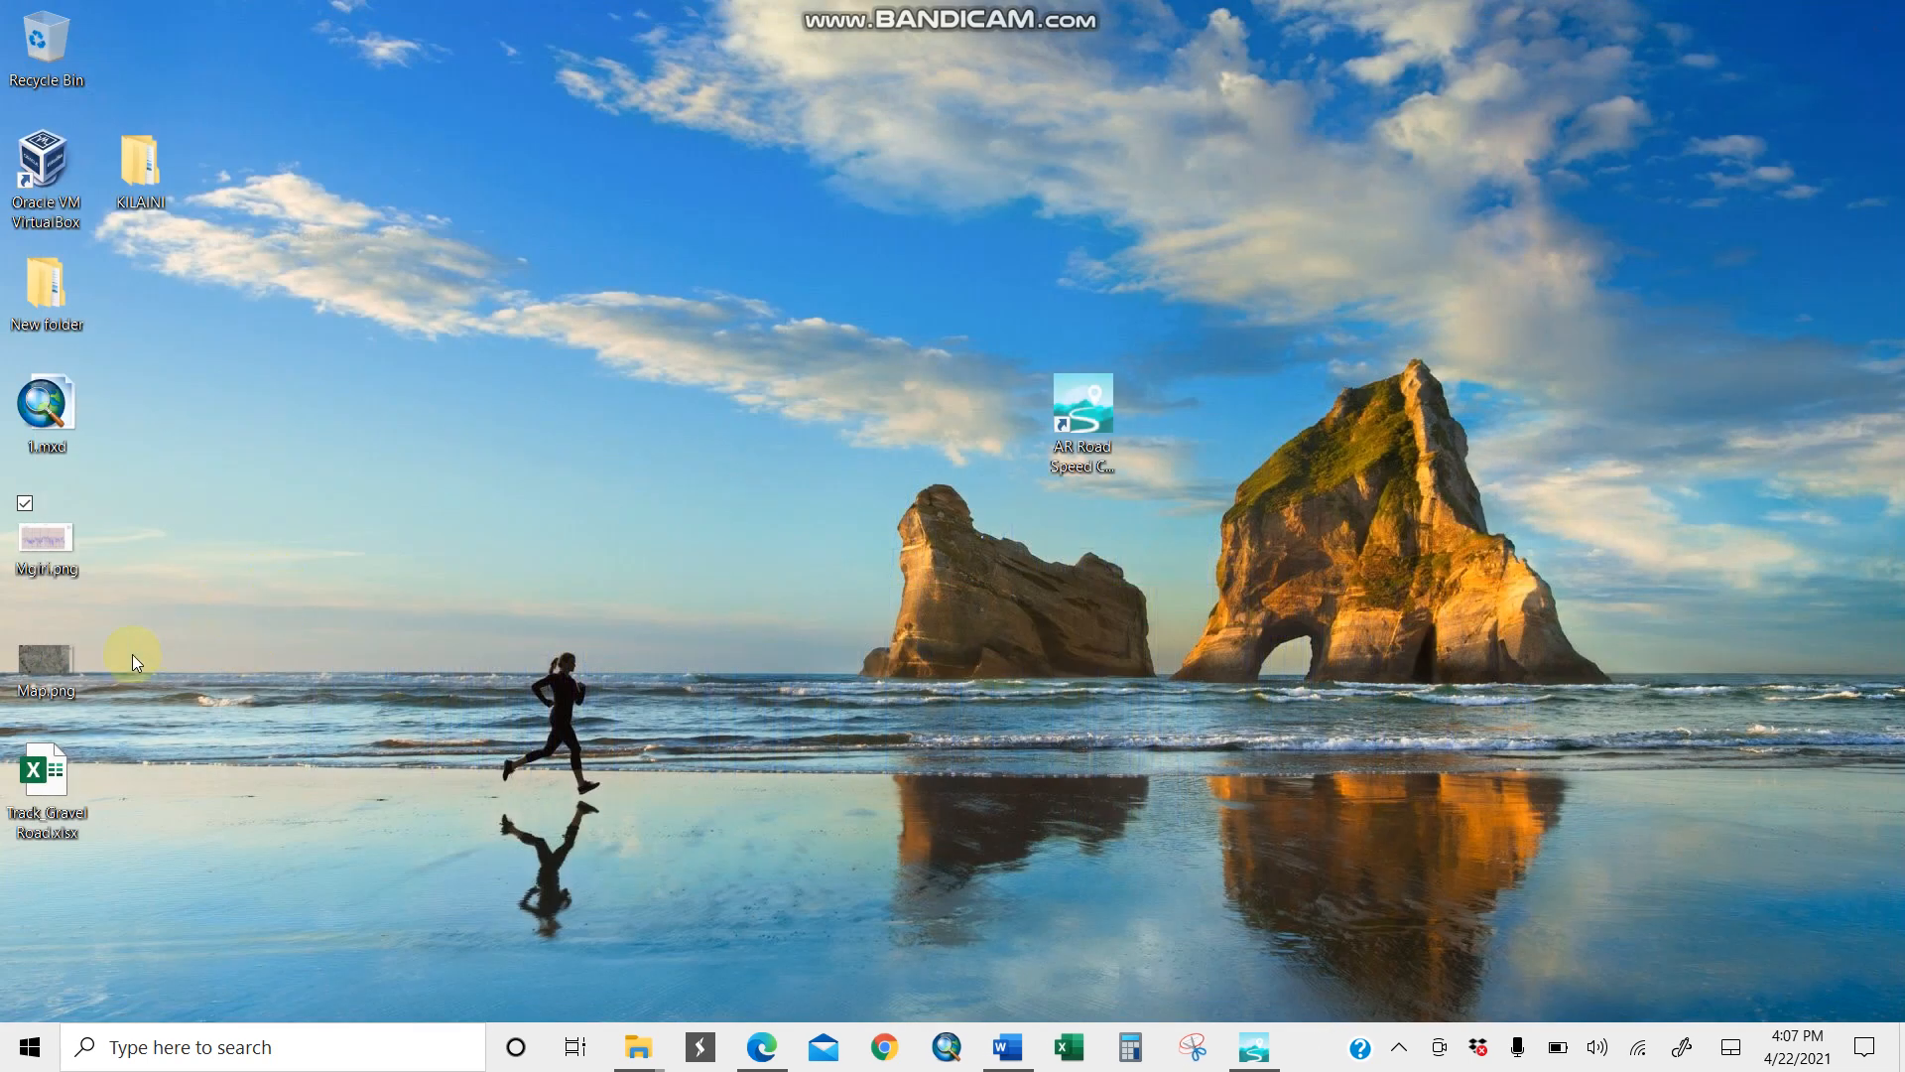
pyautogui.doubleClick(53, 655)
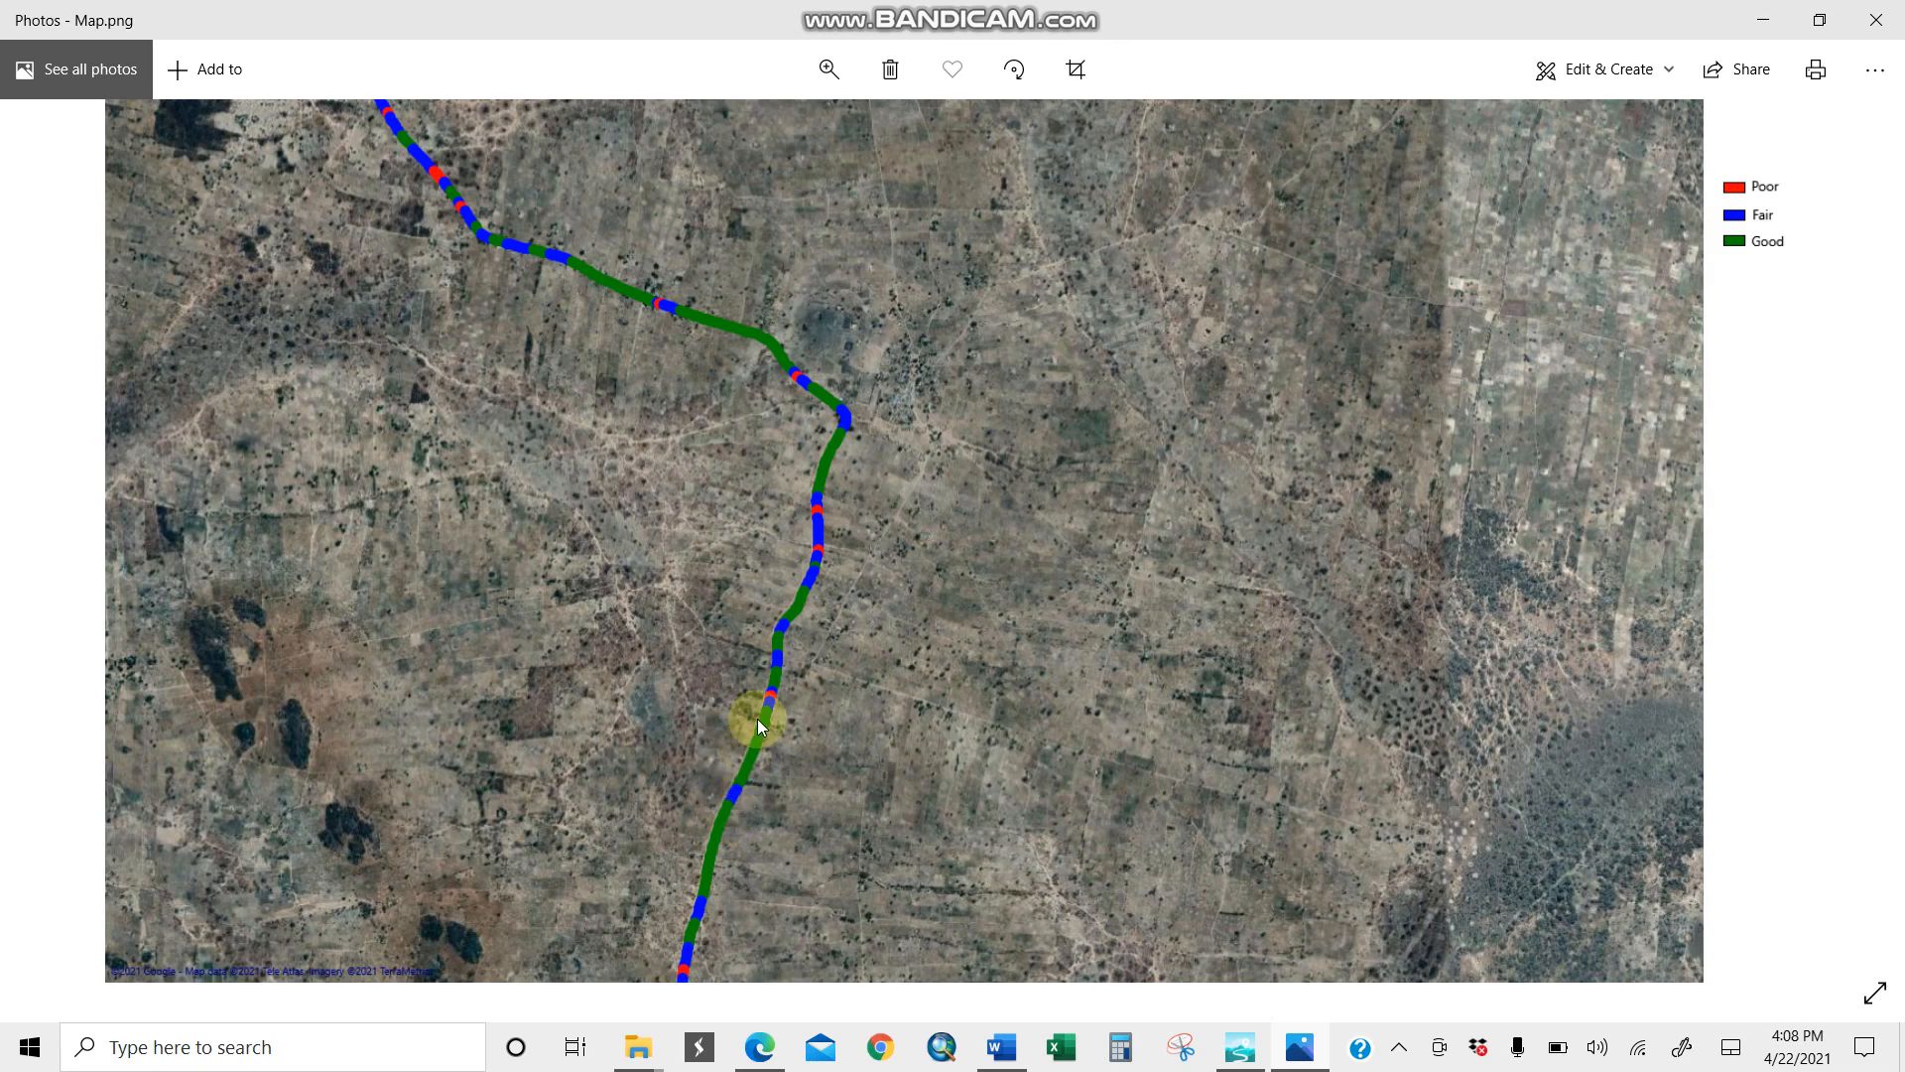
pyautogui.click(1875, 25)
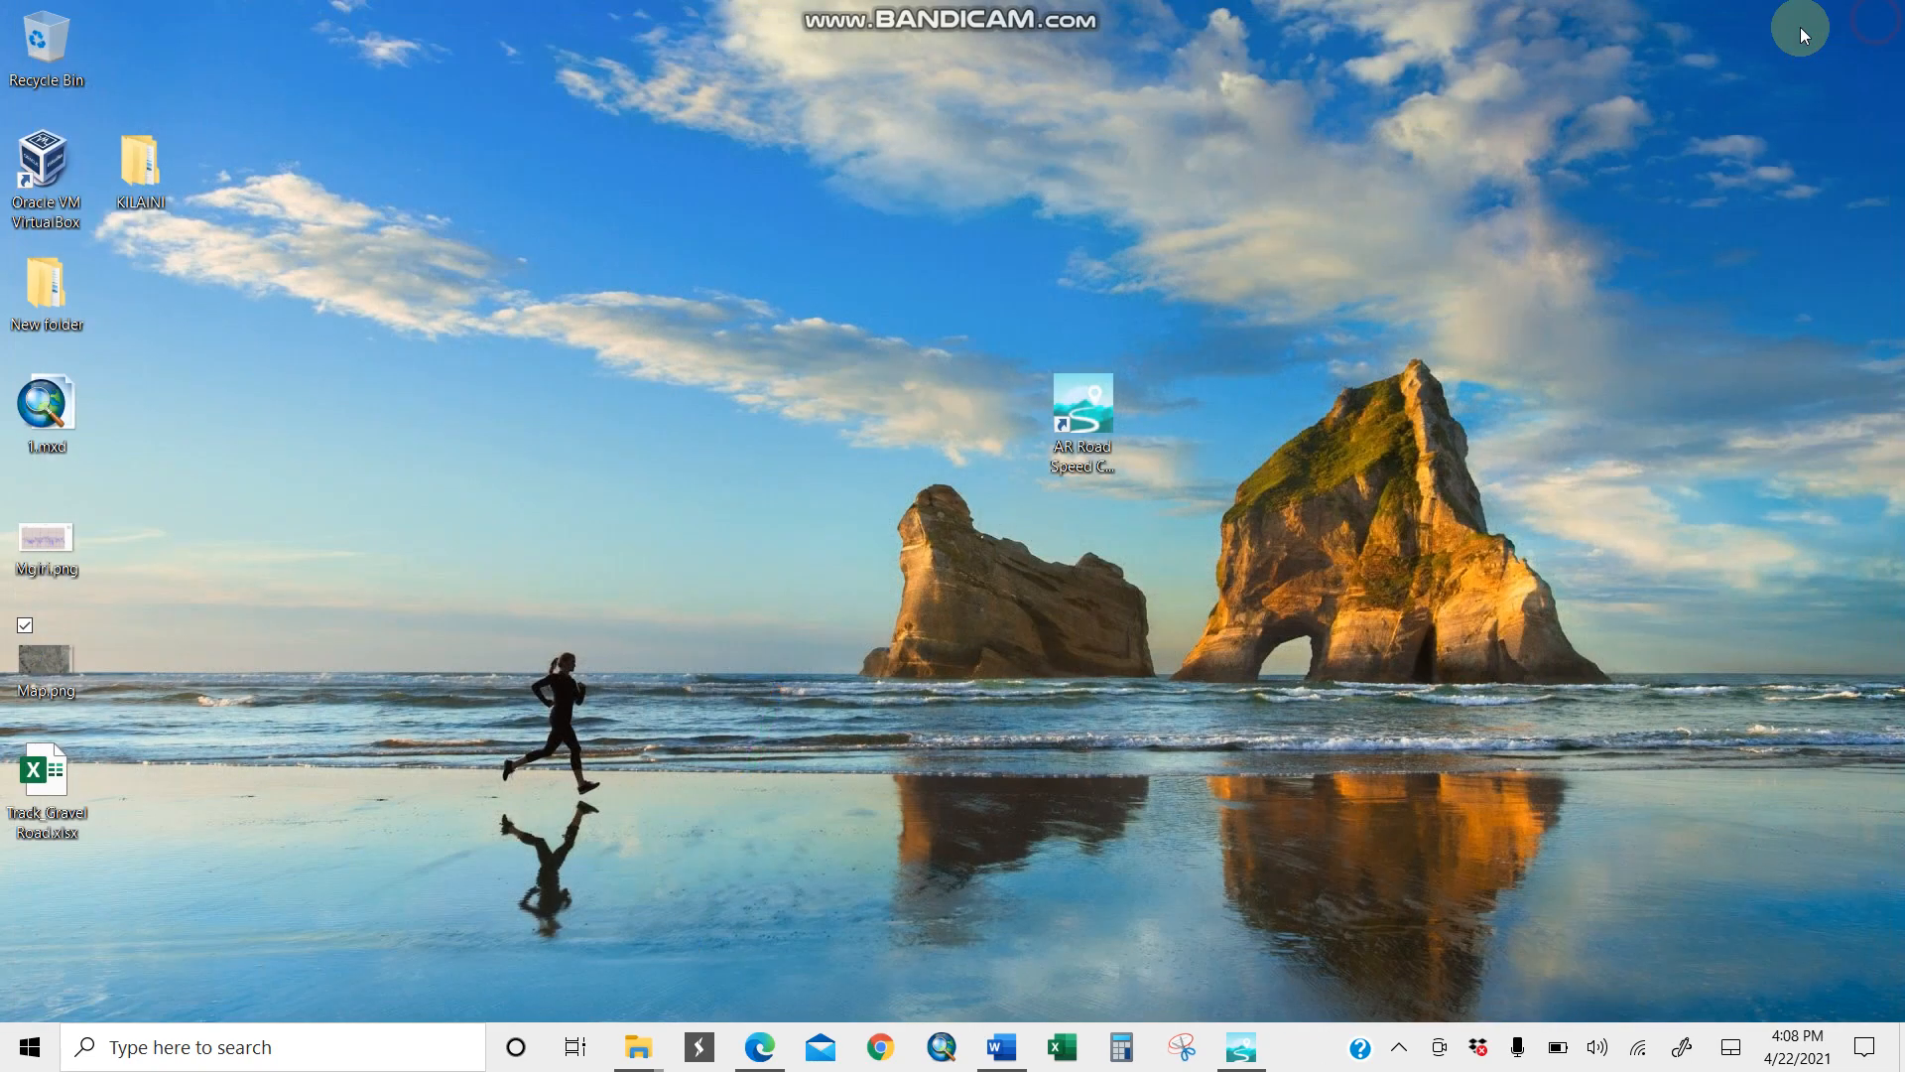
# Step: Open Track_Gravel Road.xlsx in Excel, dismiss the activation notice, and look through the exported track point table
pyautogui.doubleClick(56, 778)
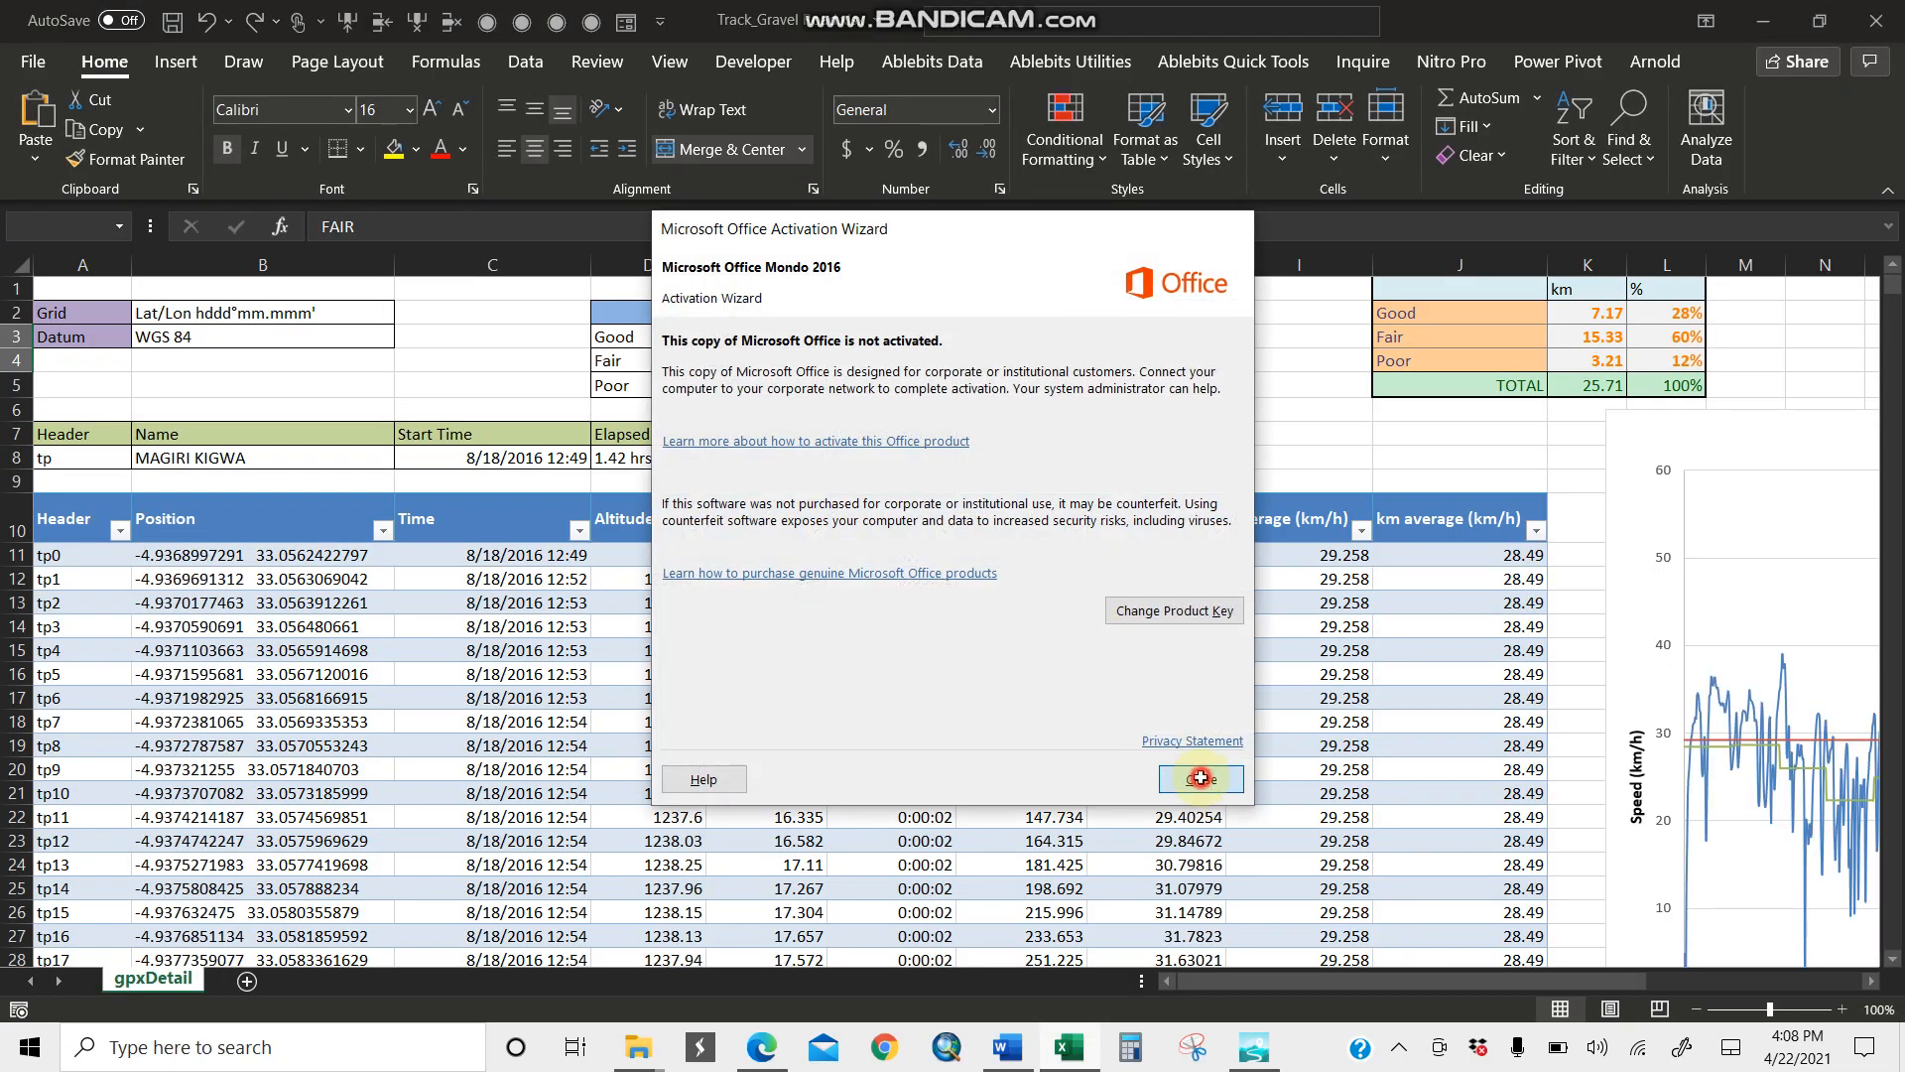
pyautogui.click(1203, 778)
pyautogui.click(271, 650)
pyautogui.scroll(-9, 277, 545)
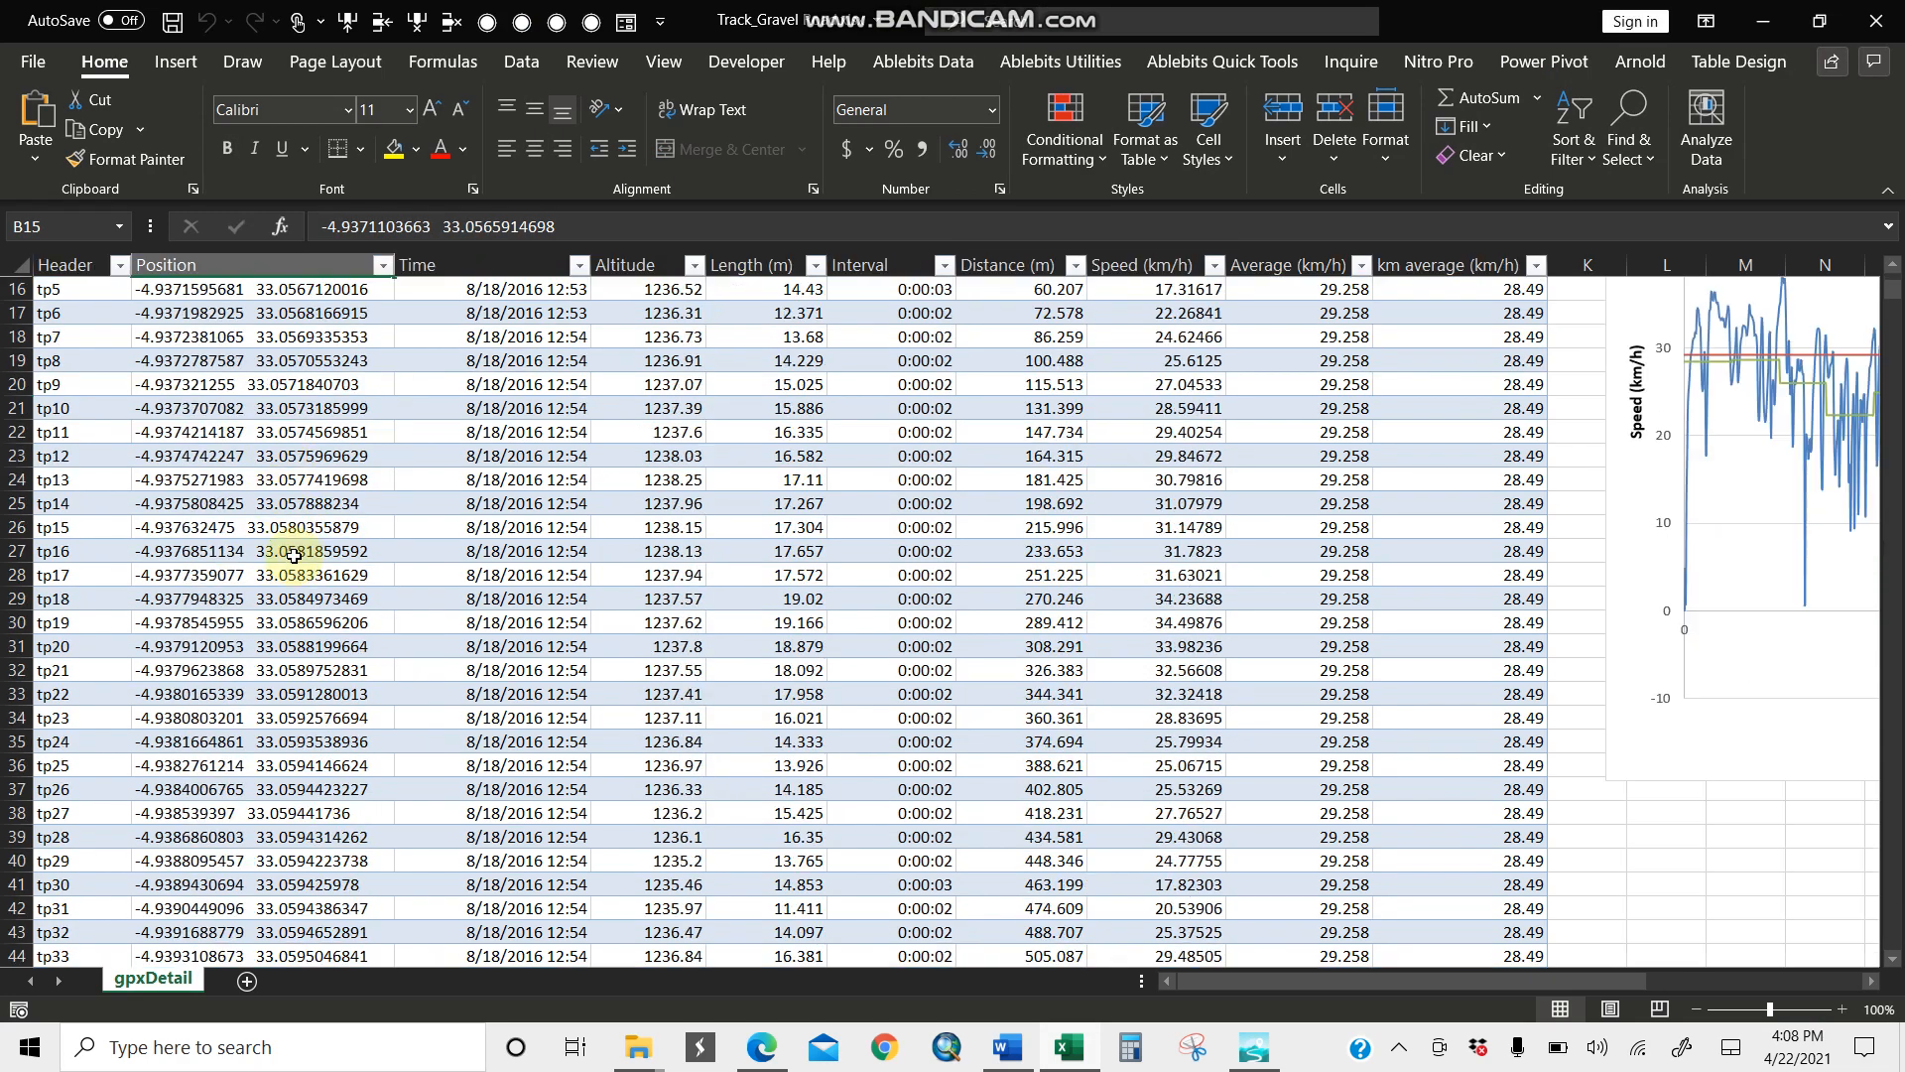
pyautogui.scroll(8, 288, 551)
pyautogui.scroll(1, 299, 556)
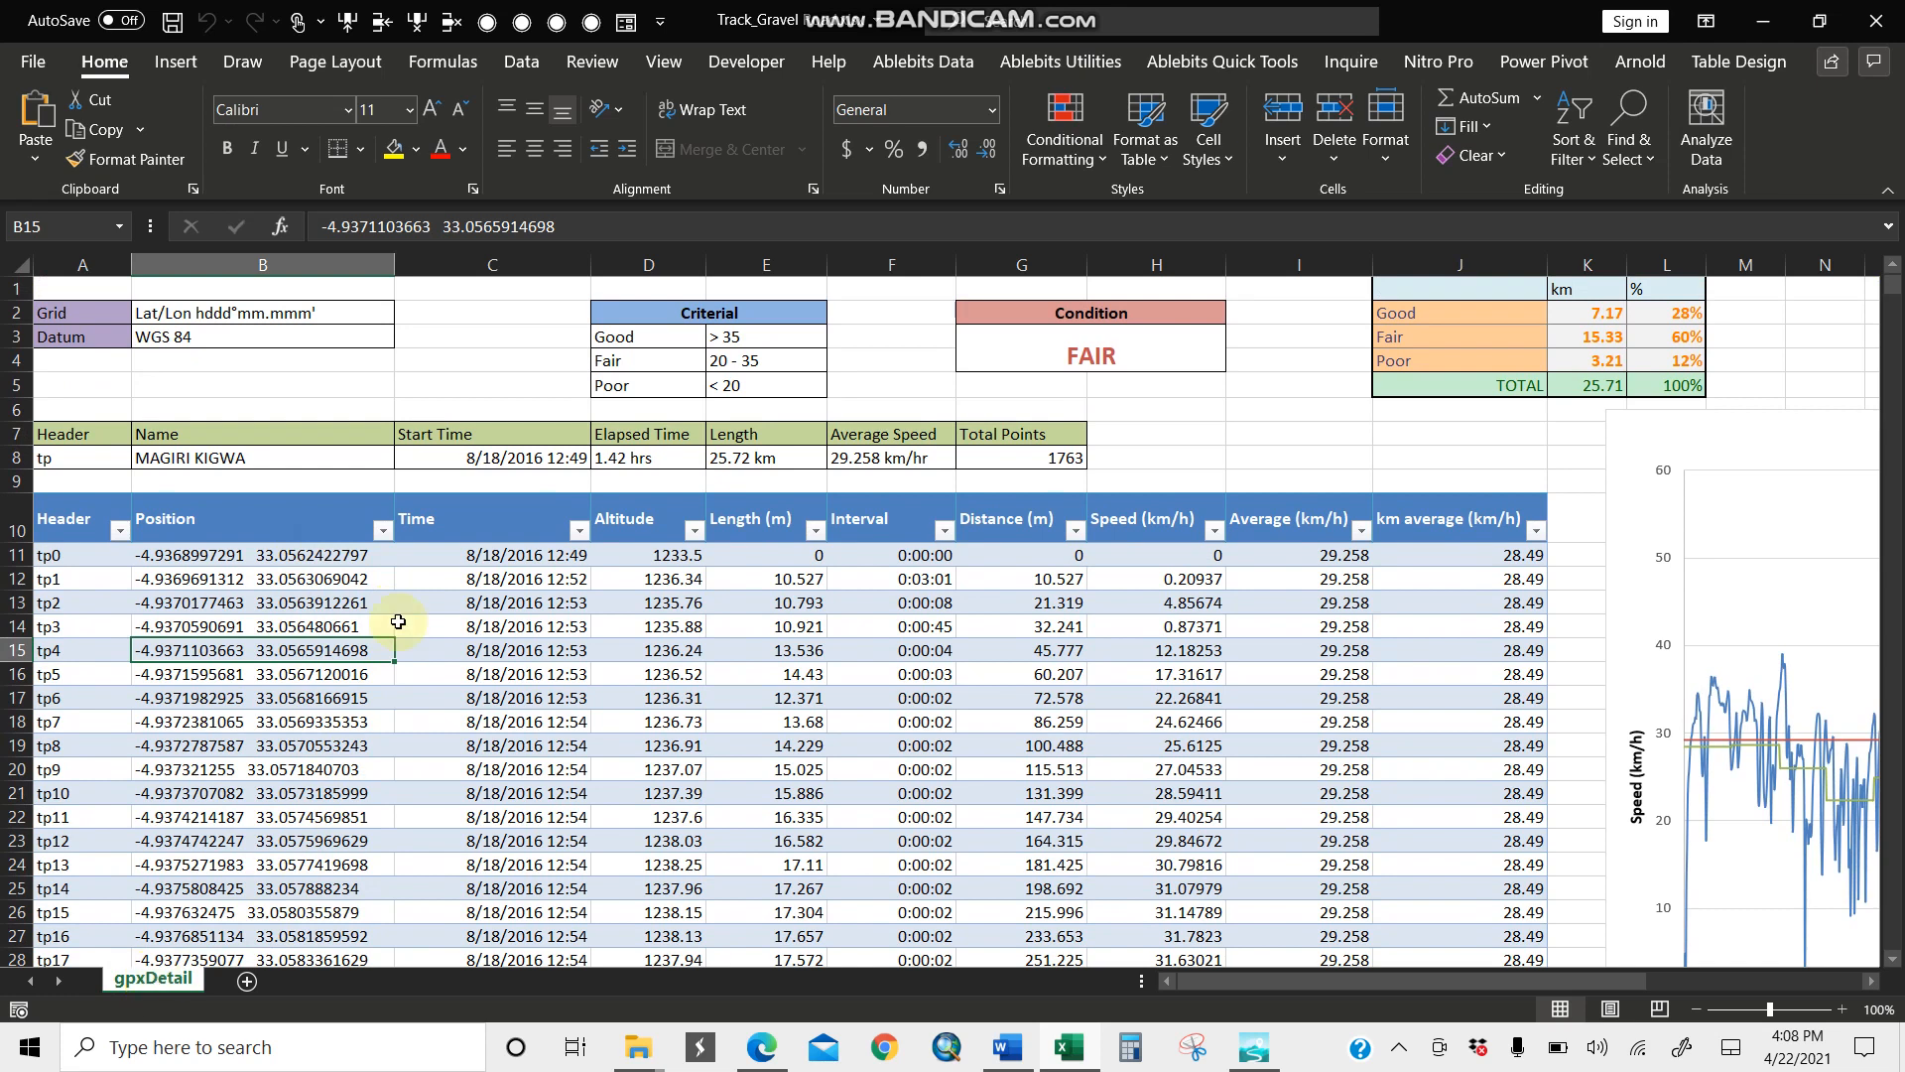
# Step: Check the datum and the Good, Fair and Poor speed criteria in the workbook, and switch back to AR Road Speed Condition
pyautogui.click(260, 334)
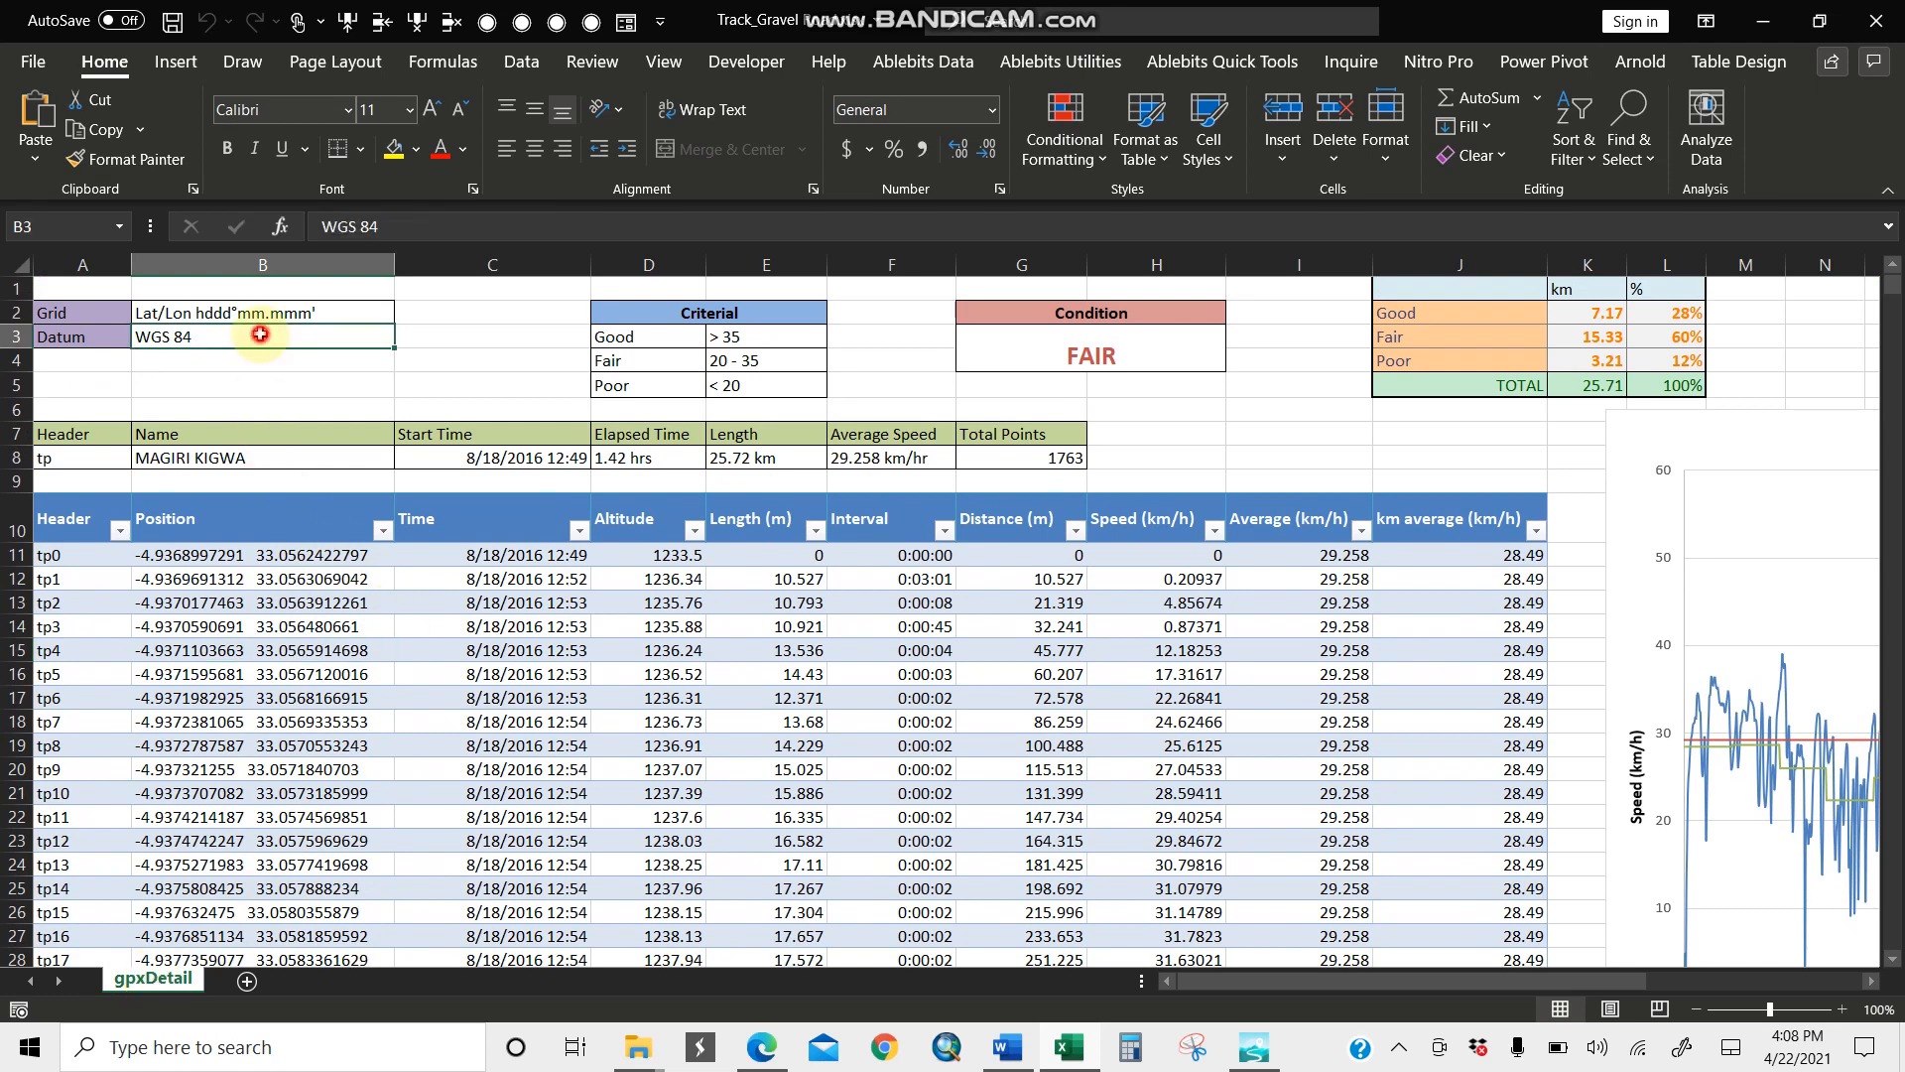
pyautogui.click(756, 341)
pyautogui.press('Down')
pyautogui.press('Down')
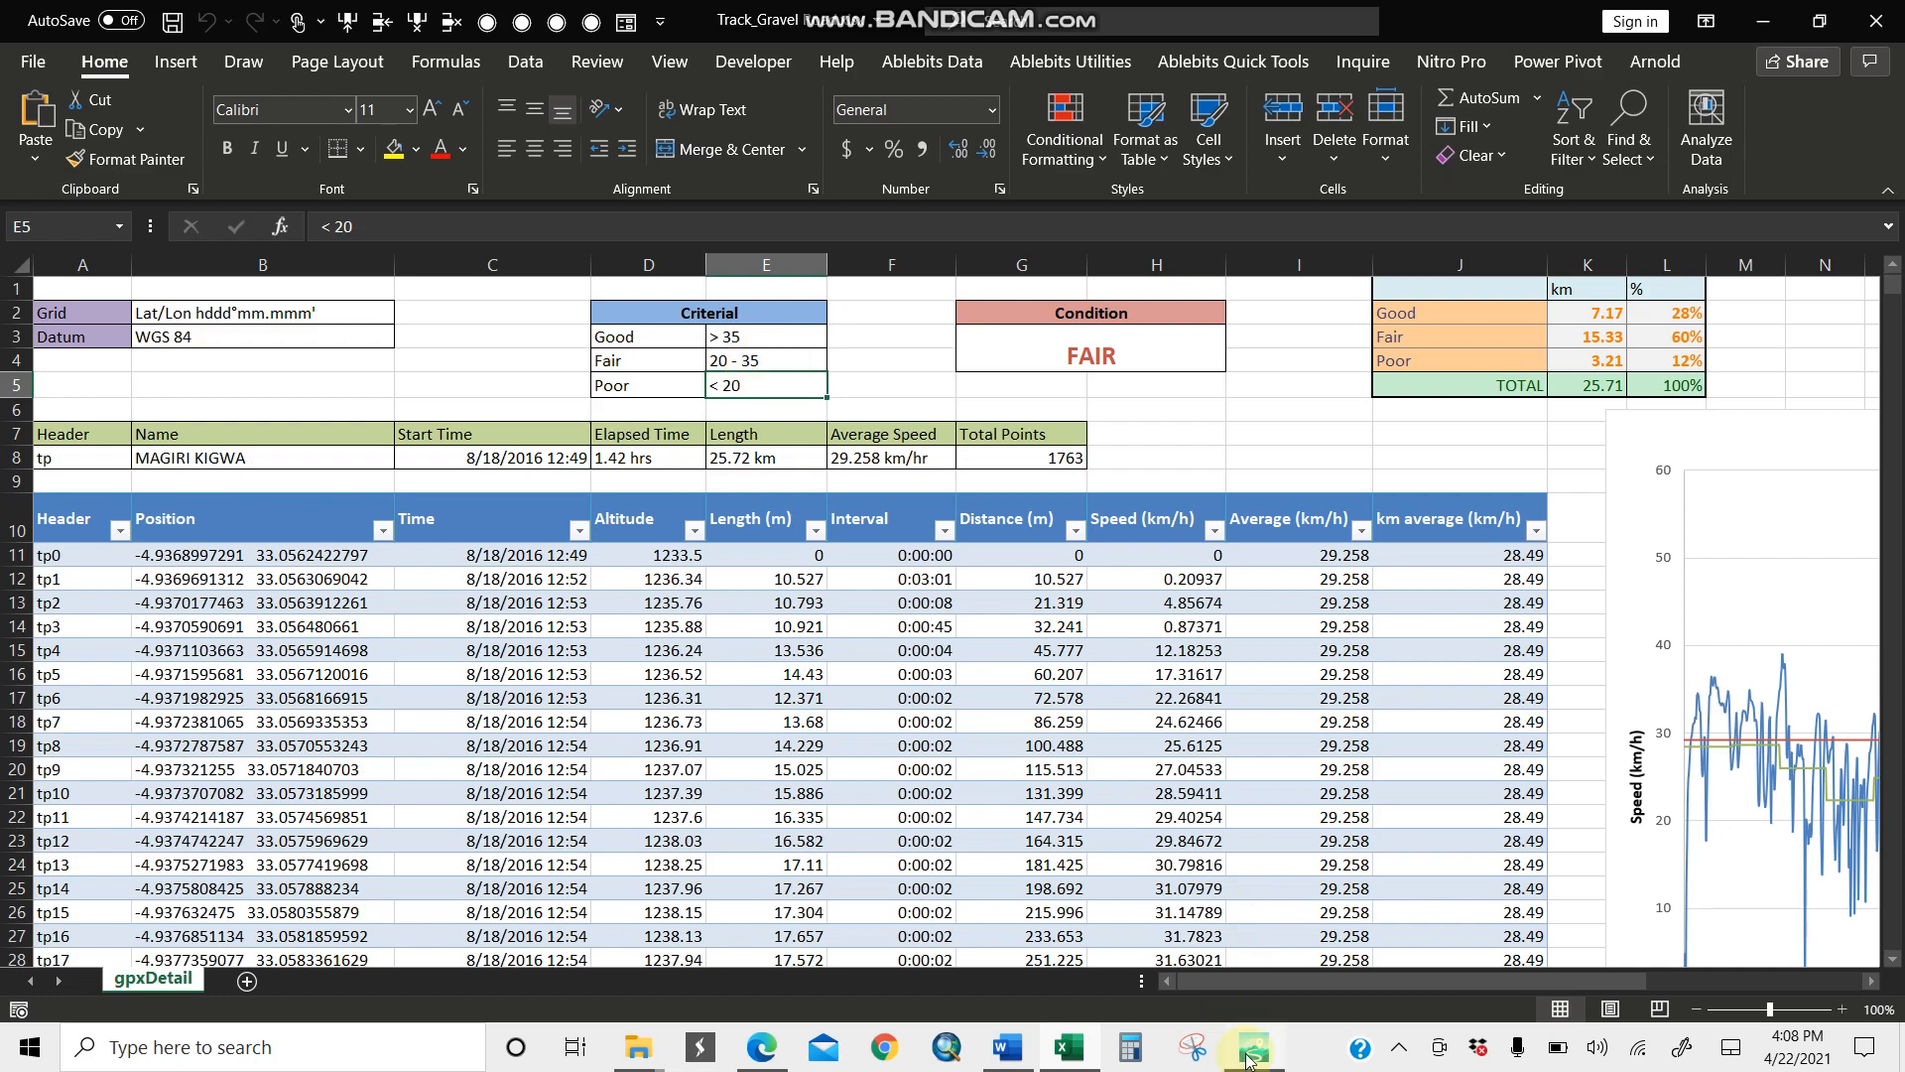
pyautogui.click(1253, 1048)
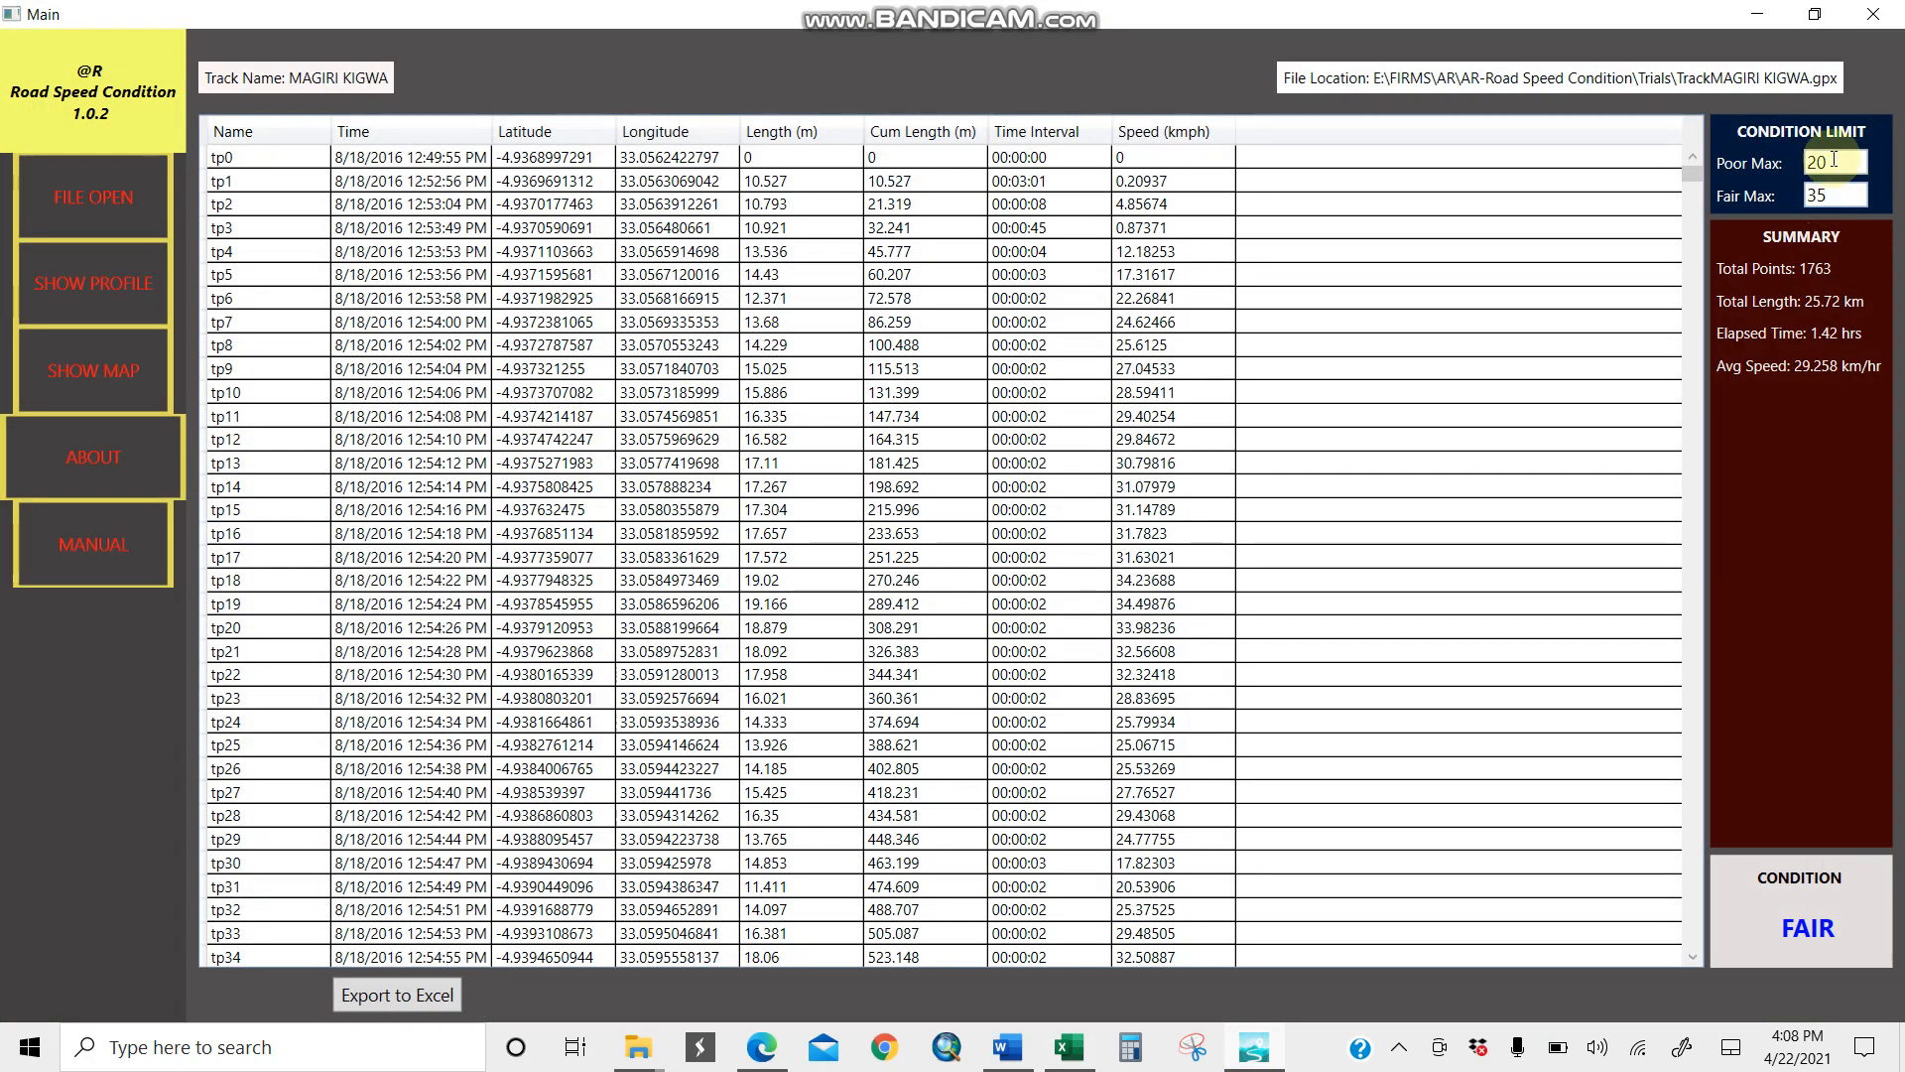
# Step: Compare the speed criteria and overall road condition in the Excel workbook with those in AR Road Speed Condition, ending back in Excel
pyautogui.click(1771, 16)
pyautogui.click(765, 337)
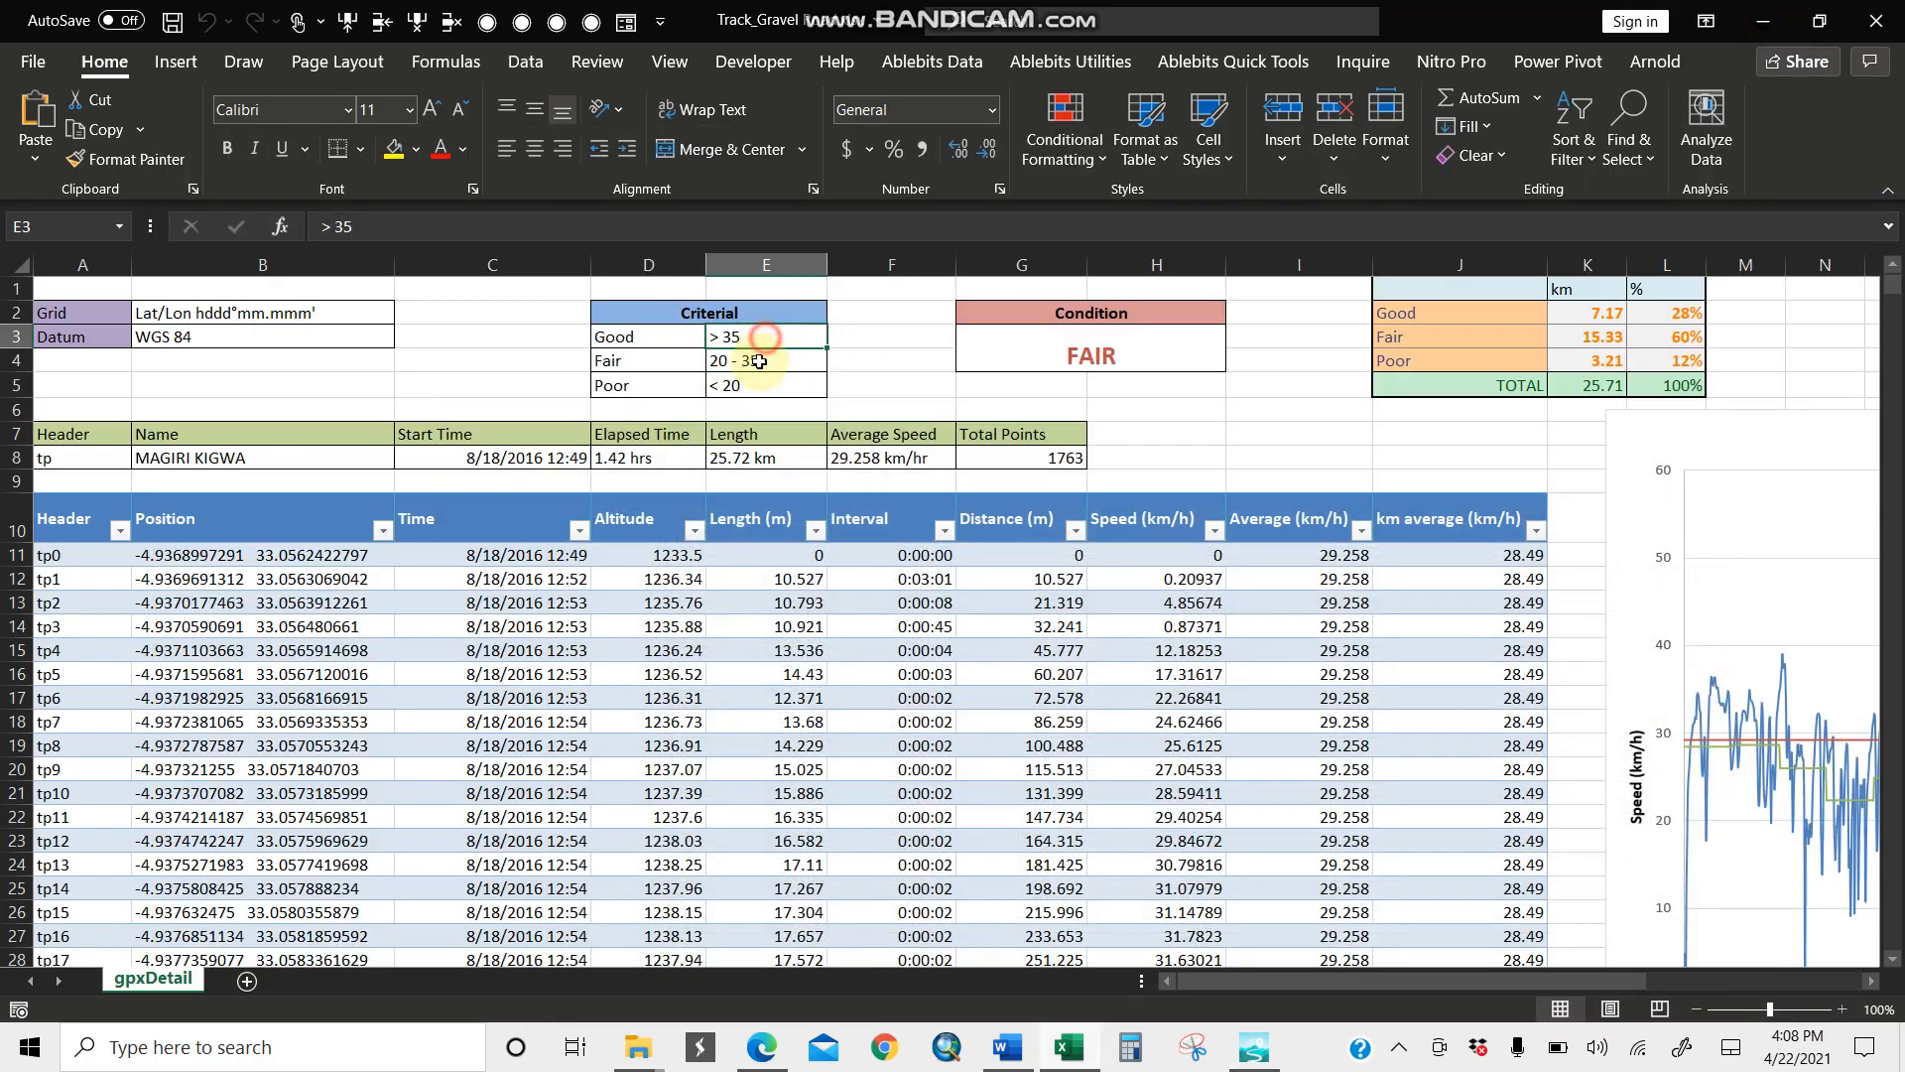
pyautogui.click(1092, 355)
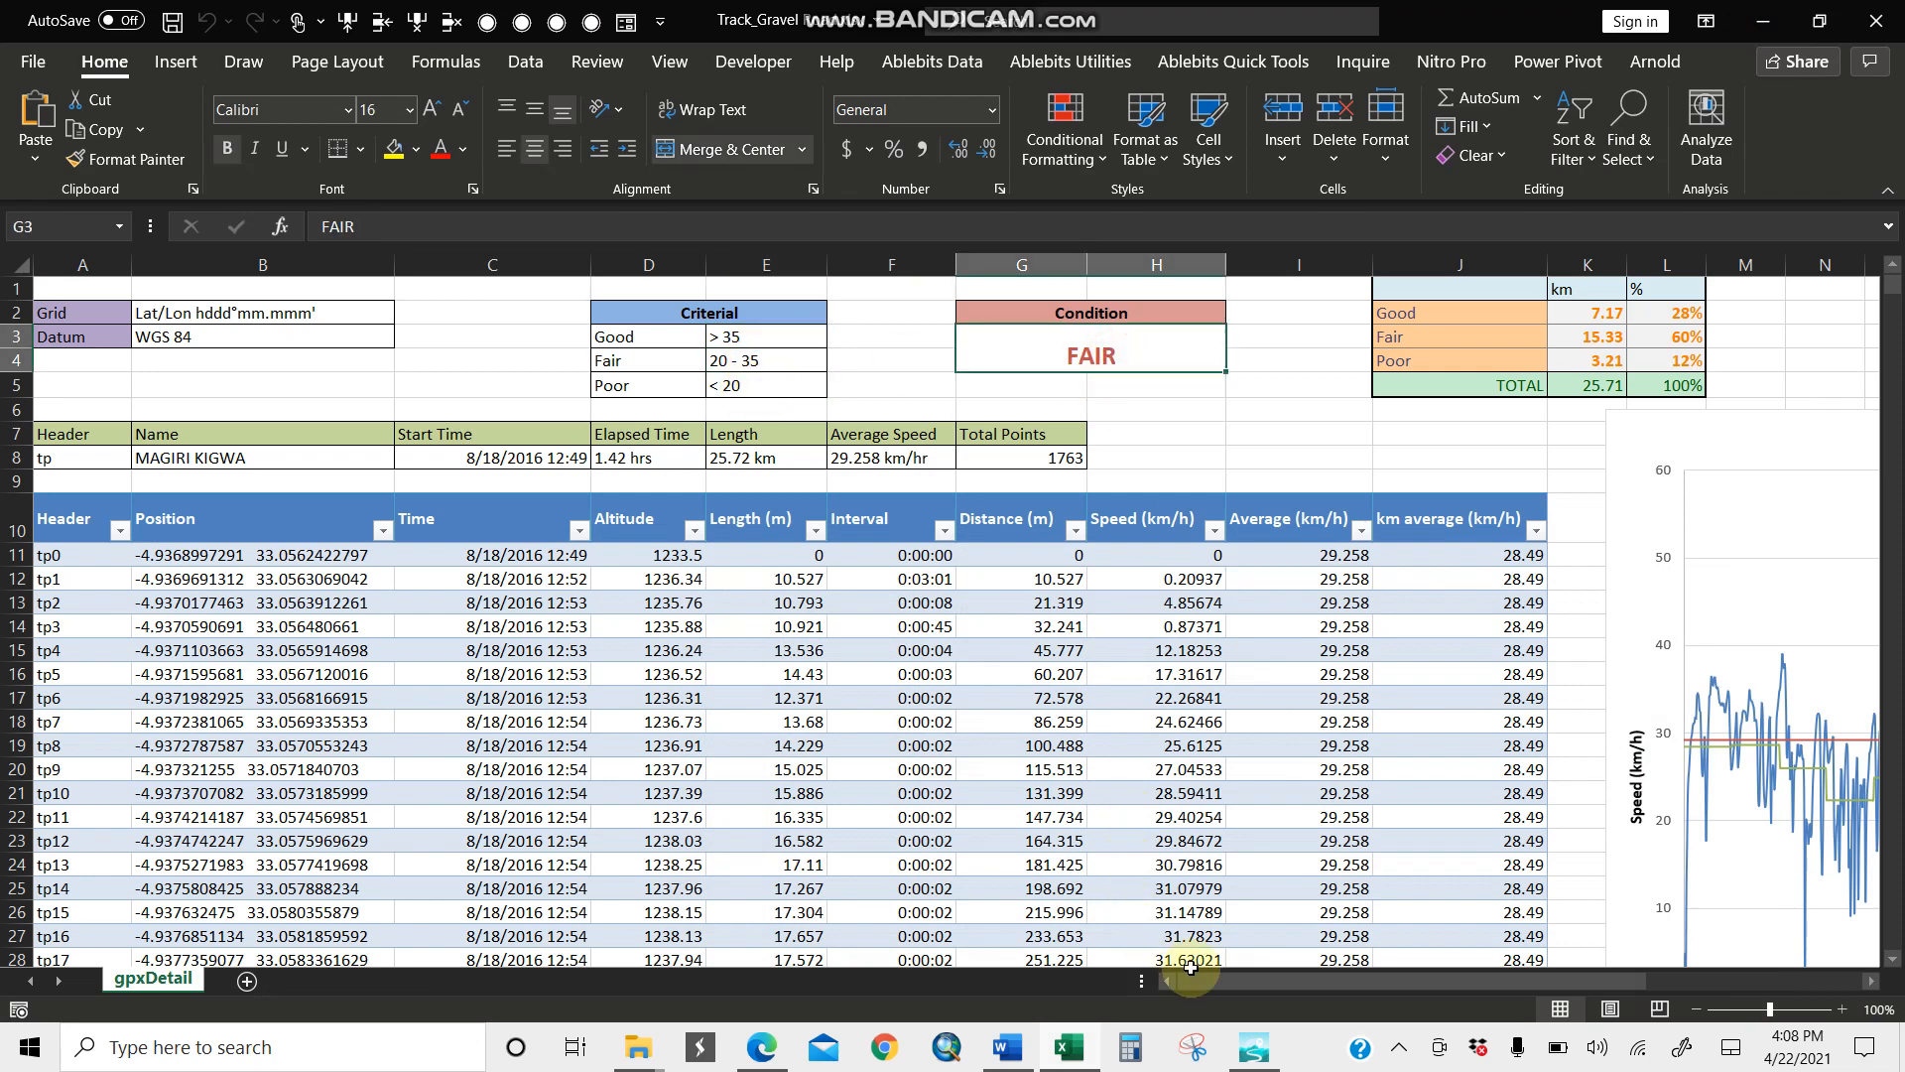
pyautogui.click(1253, 1048)
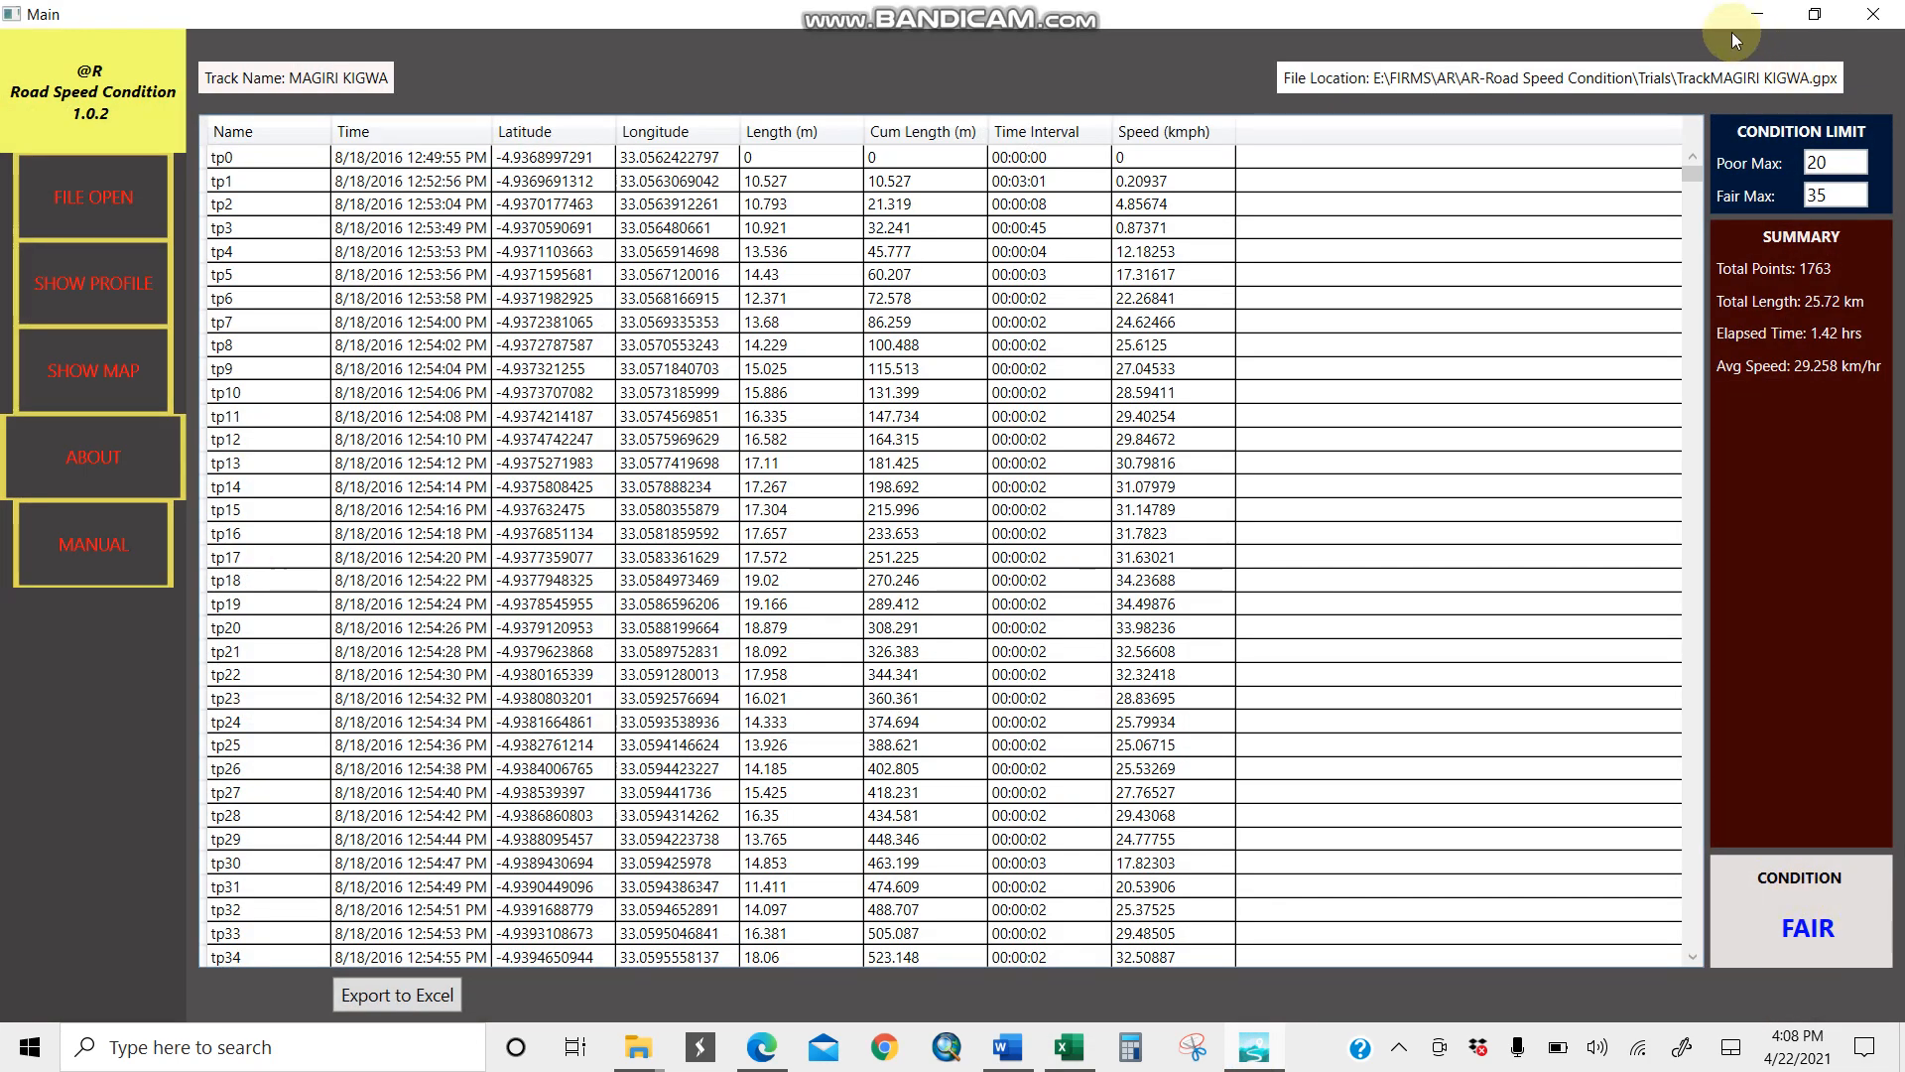
pyautogui.click(1756, 14)
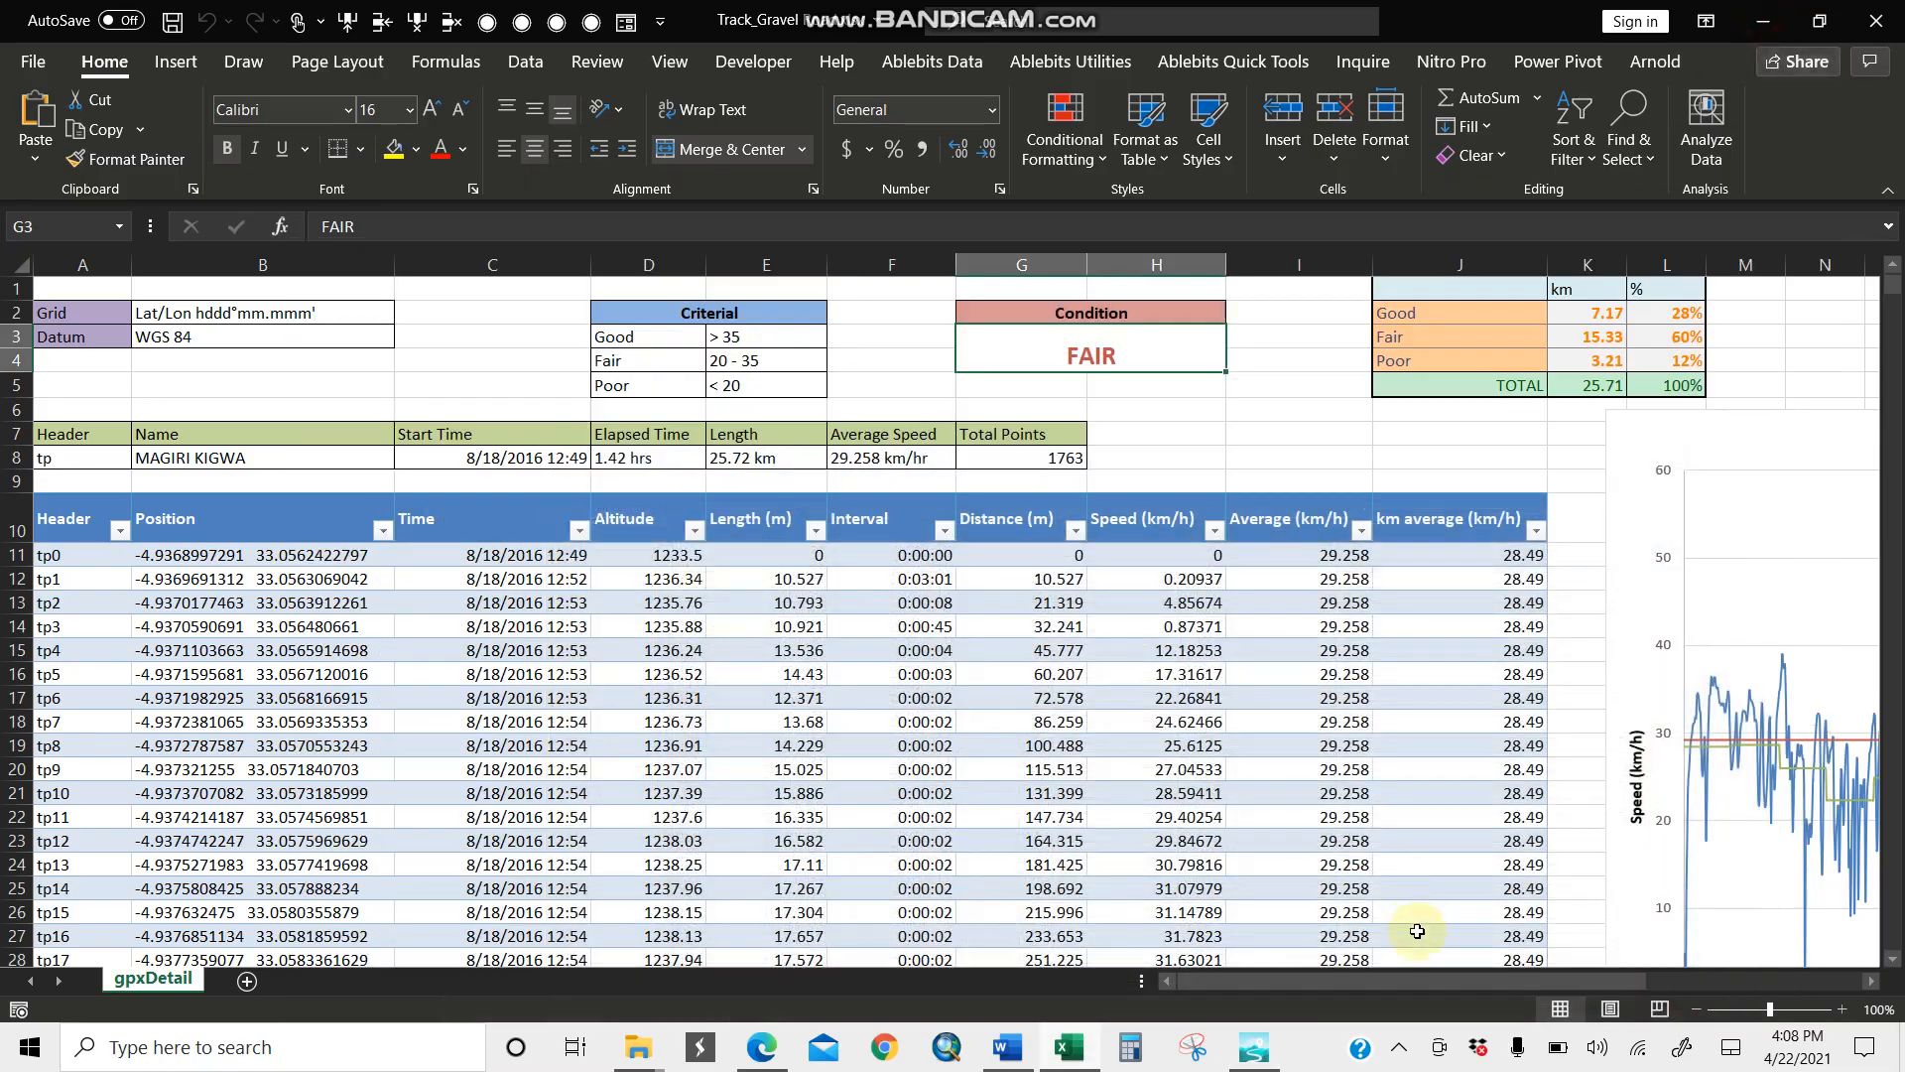
# Step: Check the kilometre and percentage breakdown for Good, Fair and Poor, including its totals, and the overall Condition cell
pyautogui.click(1587, 315)
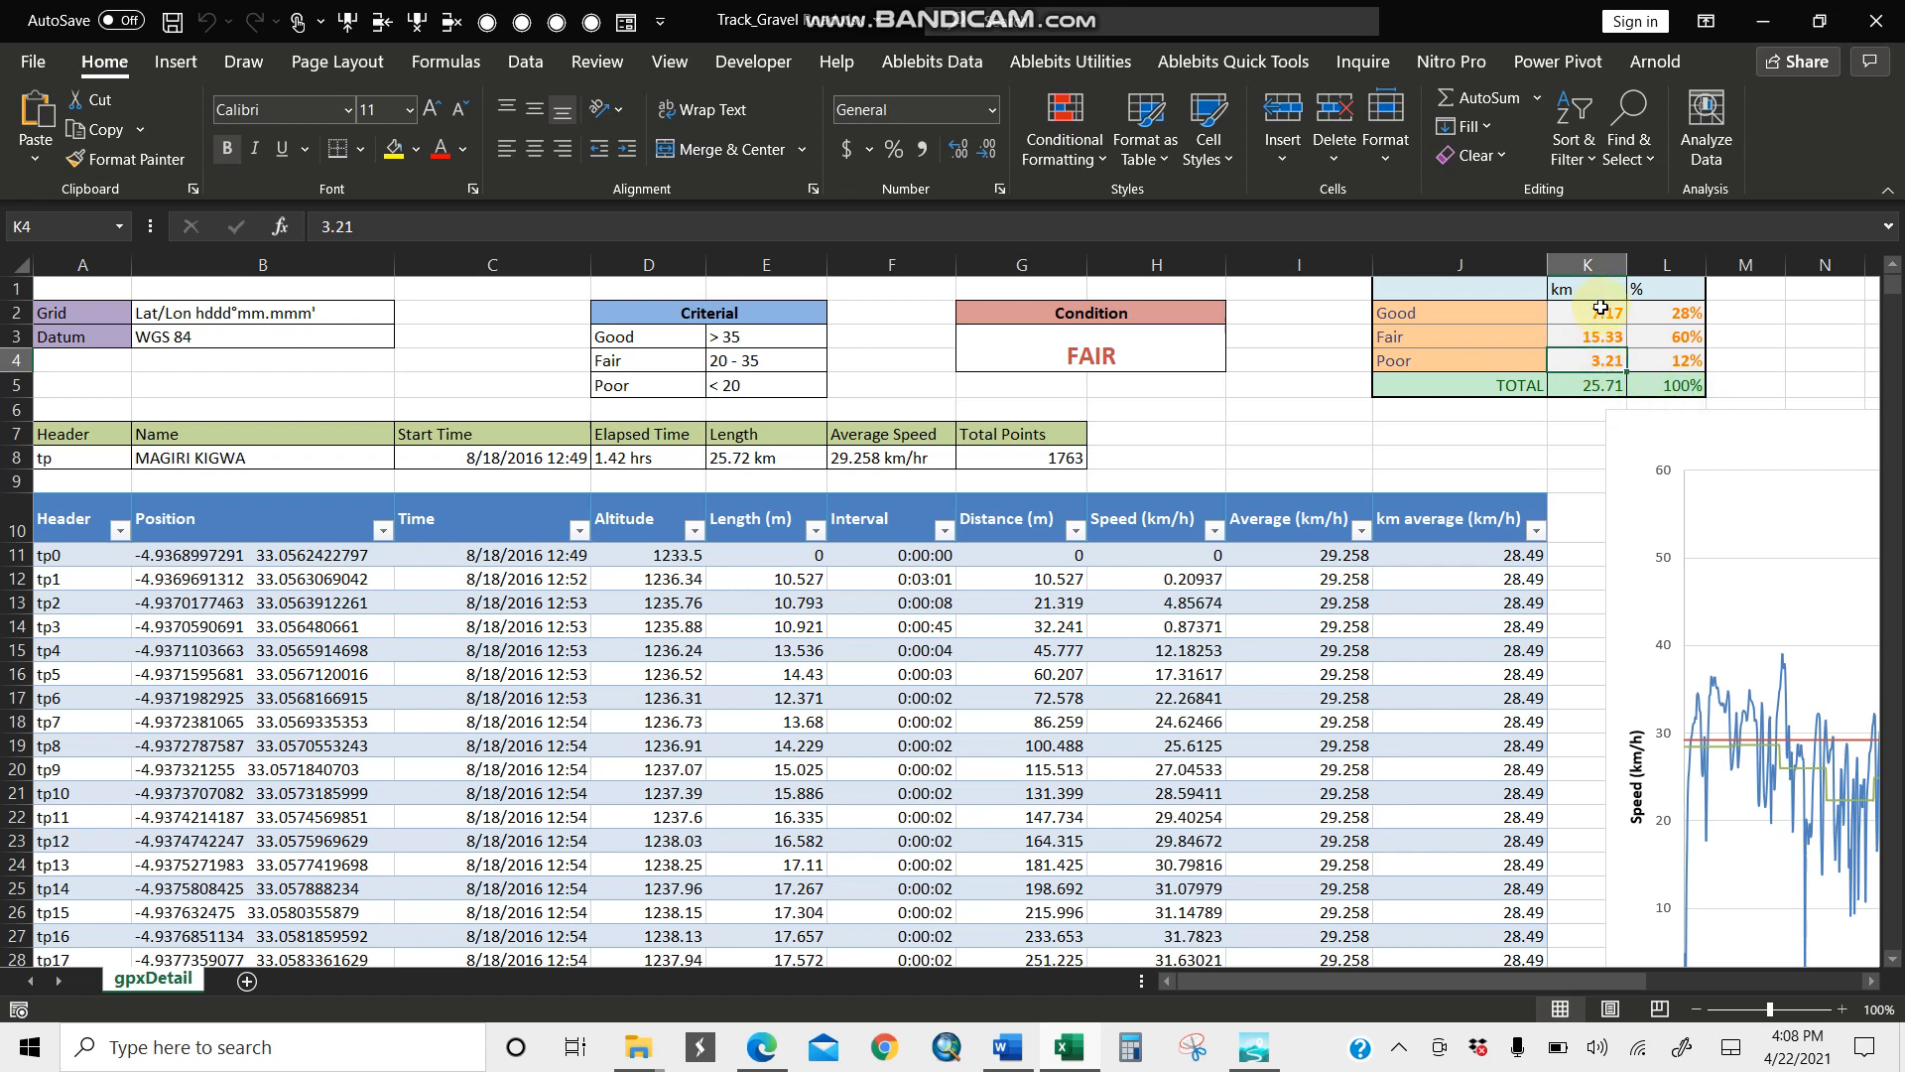
pyautogui.moveTo(1593, 302); pyautogui.dragTo(1601, 357)
pyautogui.click(1687, 385)
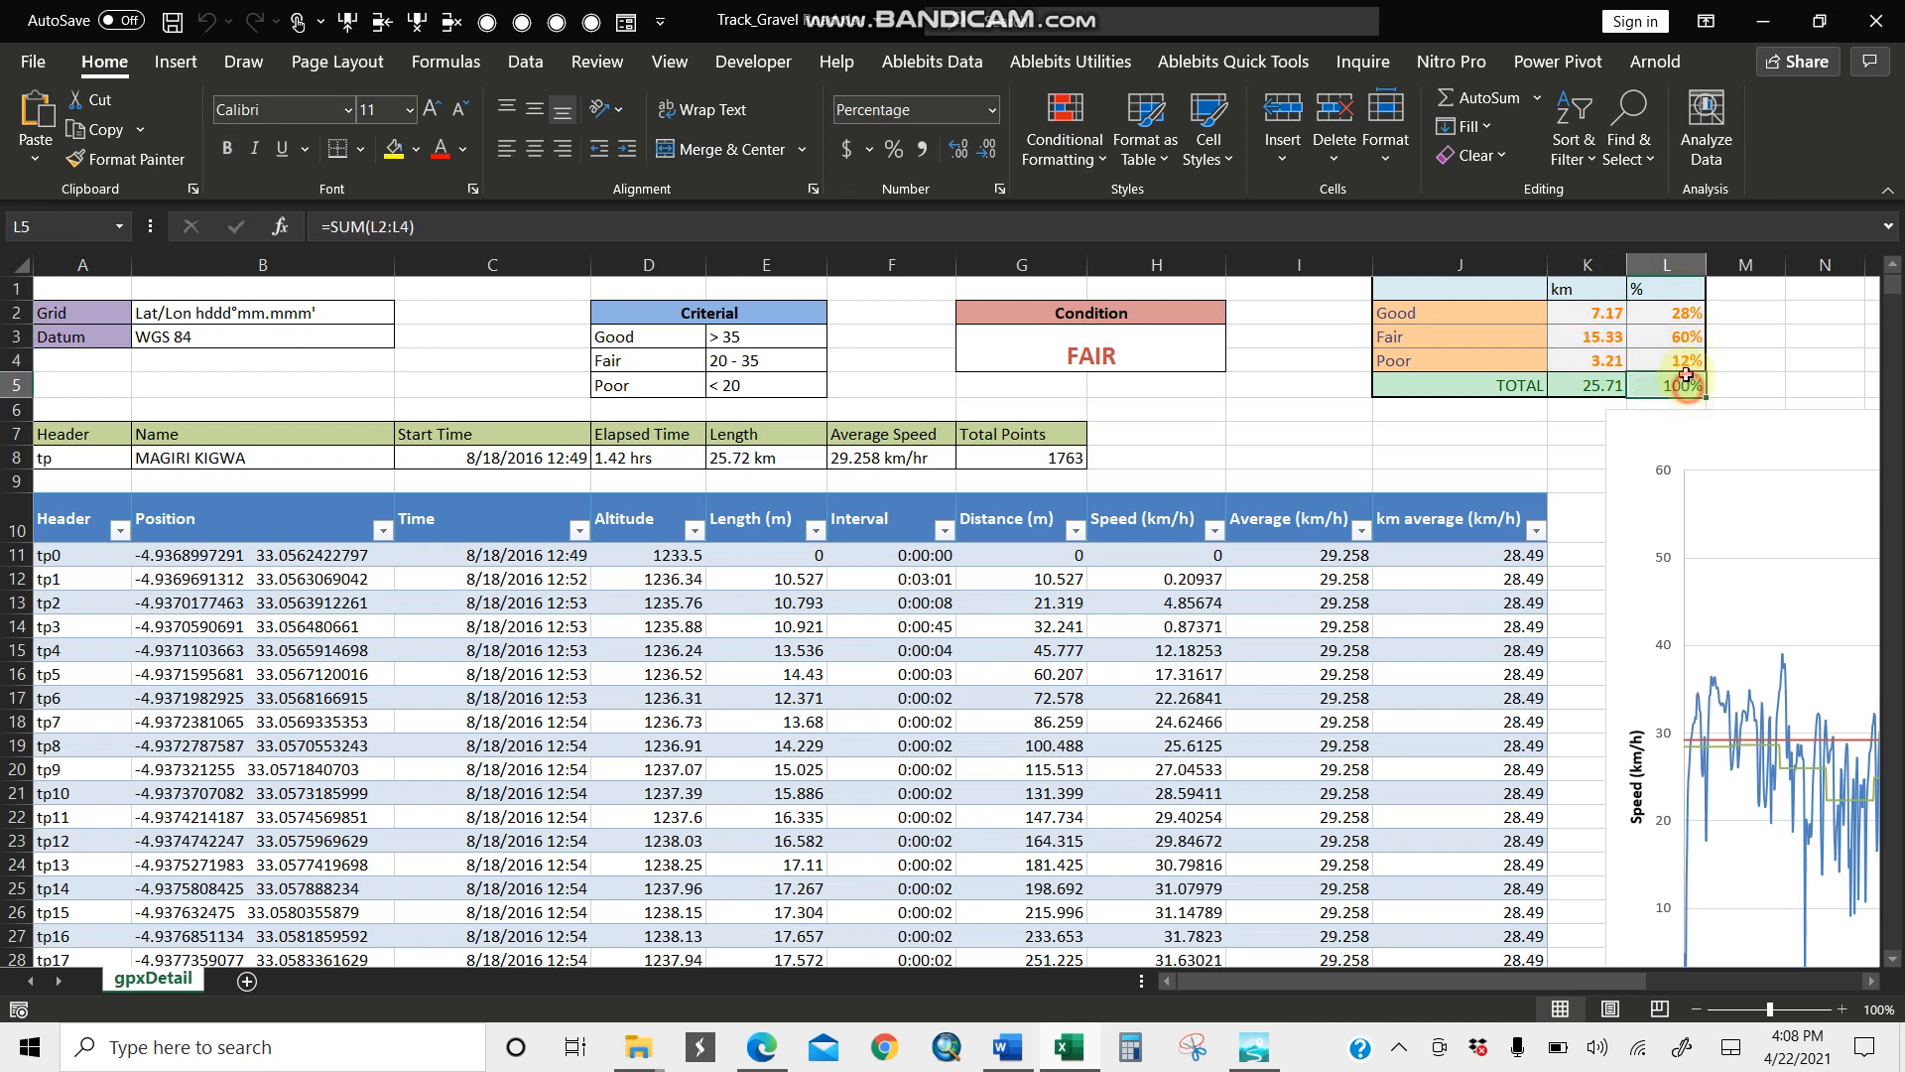
pyautogui.click(1152, 359)
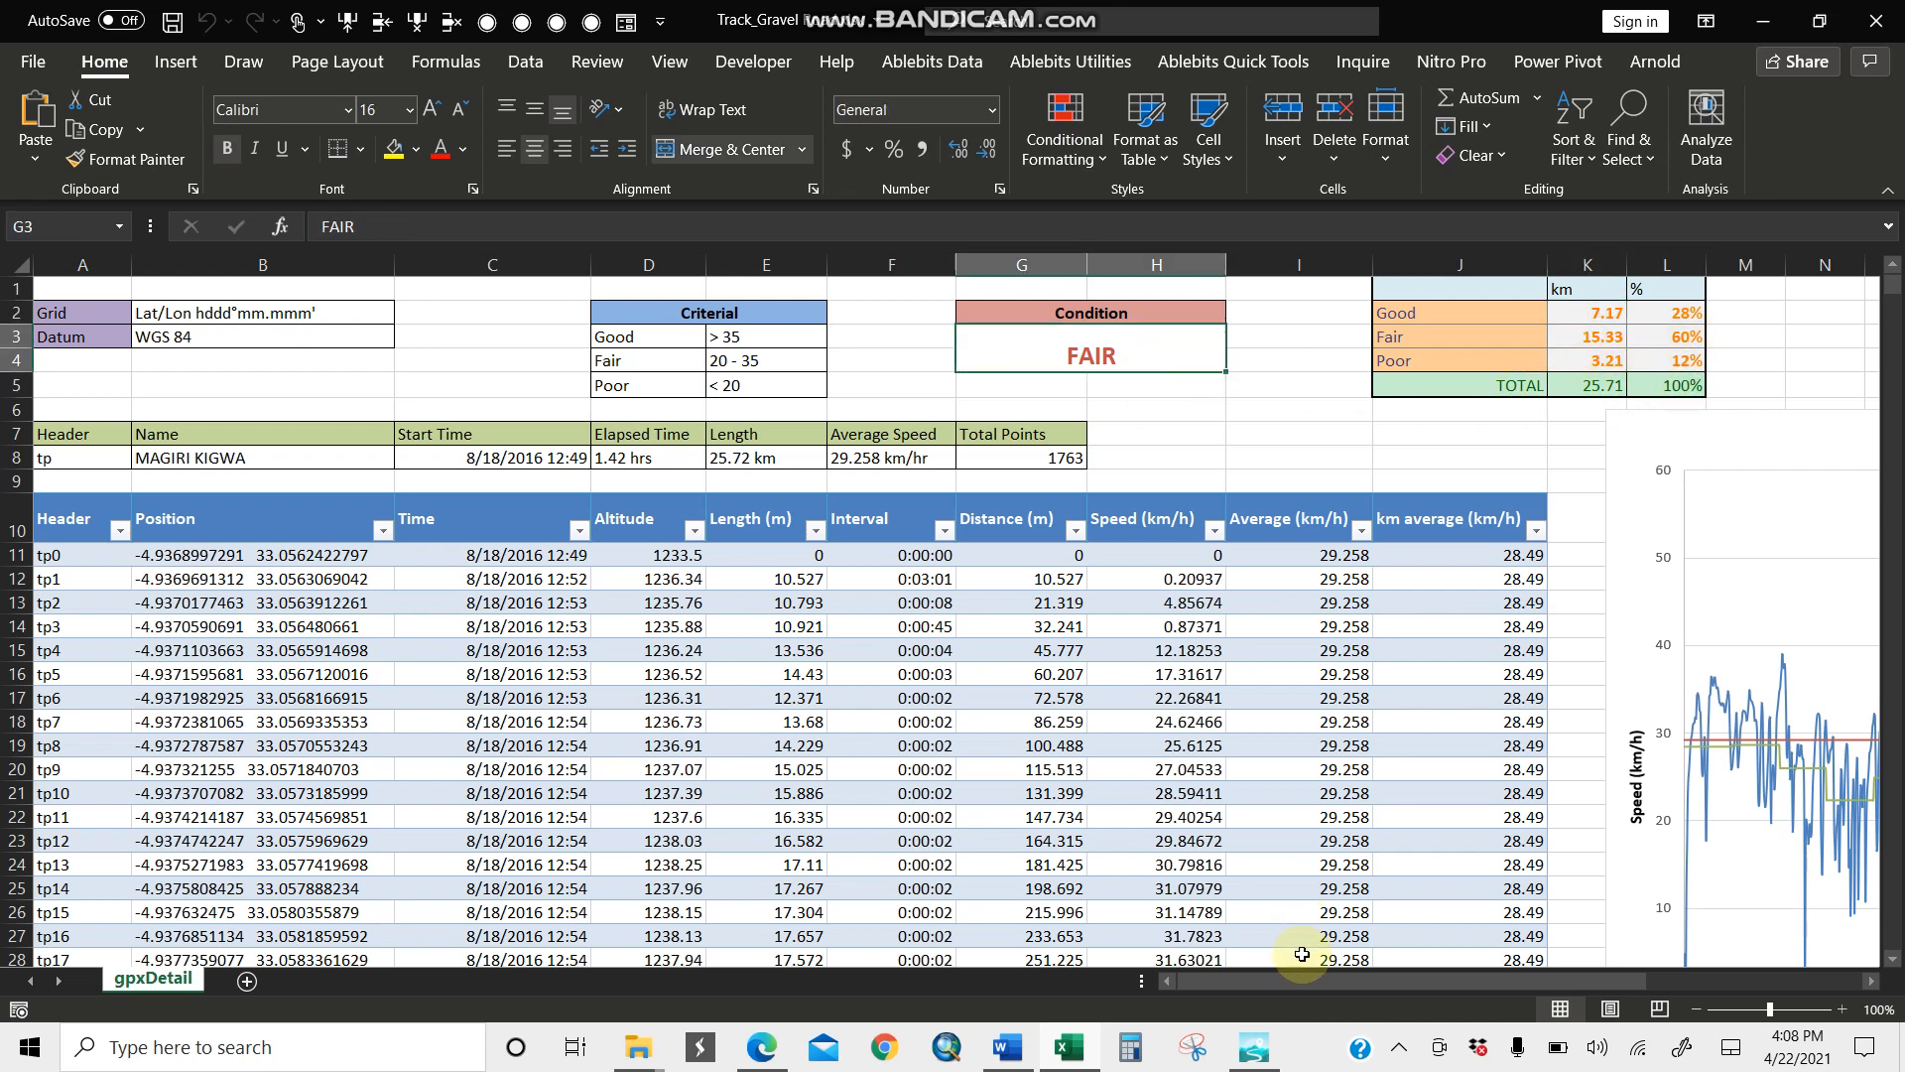
# Step: Save the Speed Profile chart as a PNG picture named 2 on the Desktop
pyautogui.moveTo(1298, 976); pyautogui.dragTo(1491, 983)
pyautogui.scroll(-3, 1264, 536)
pyautogui.click(1556, 898)
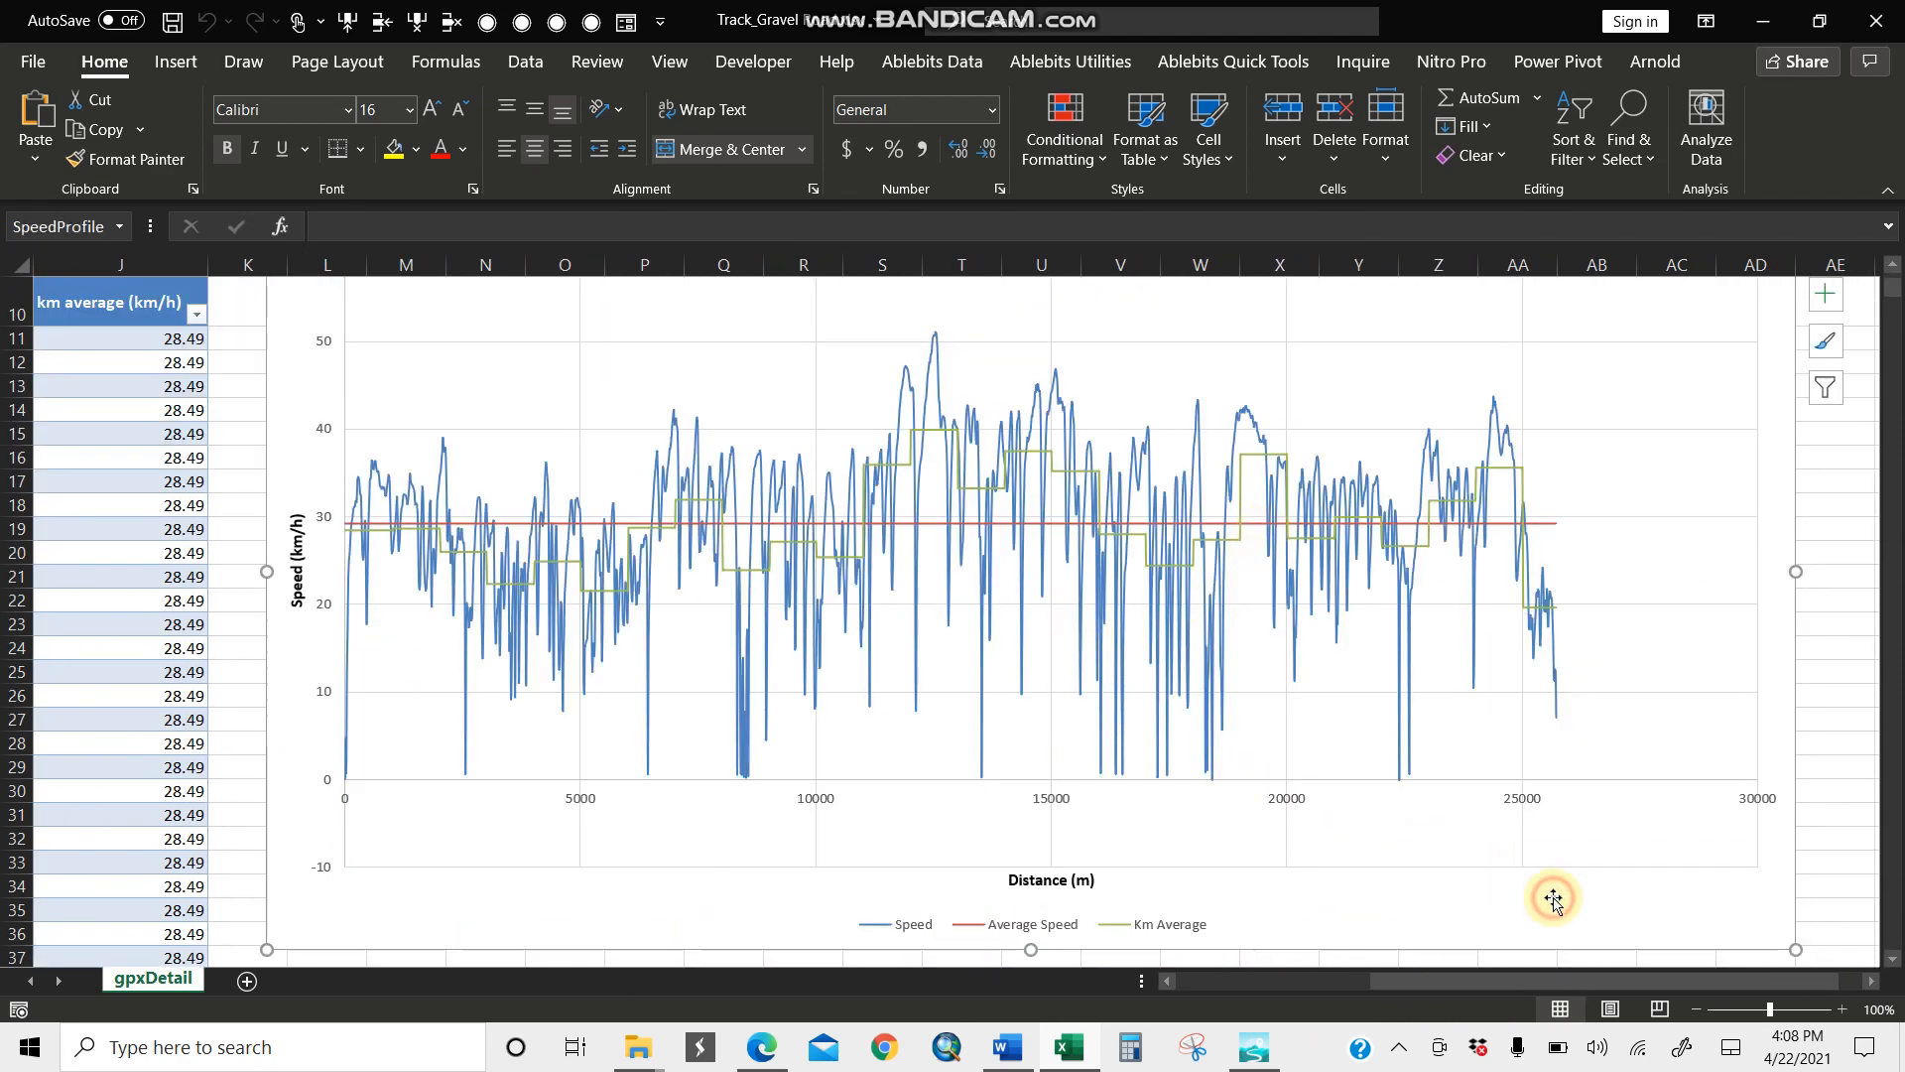
pyautogui.rightClick(1557, 898)
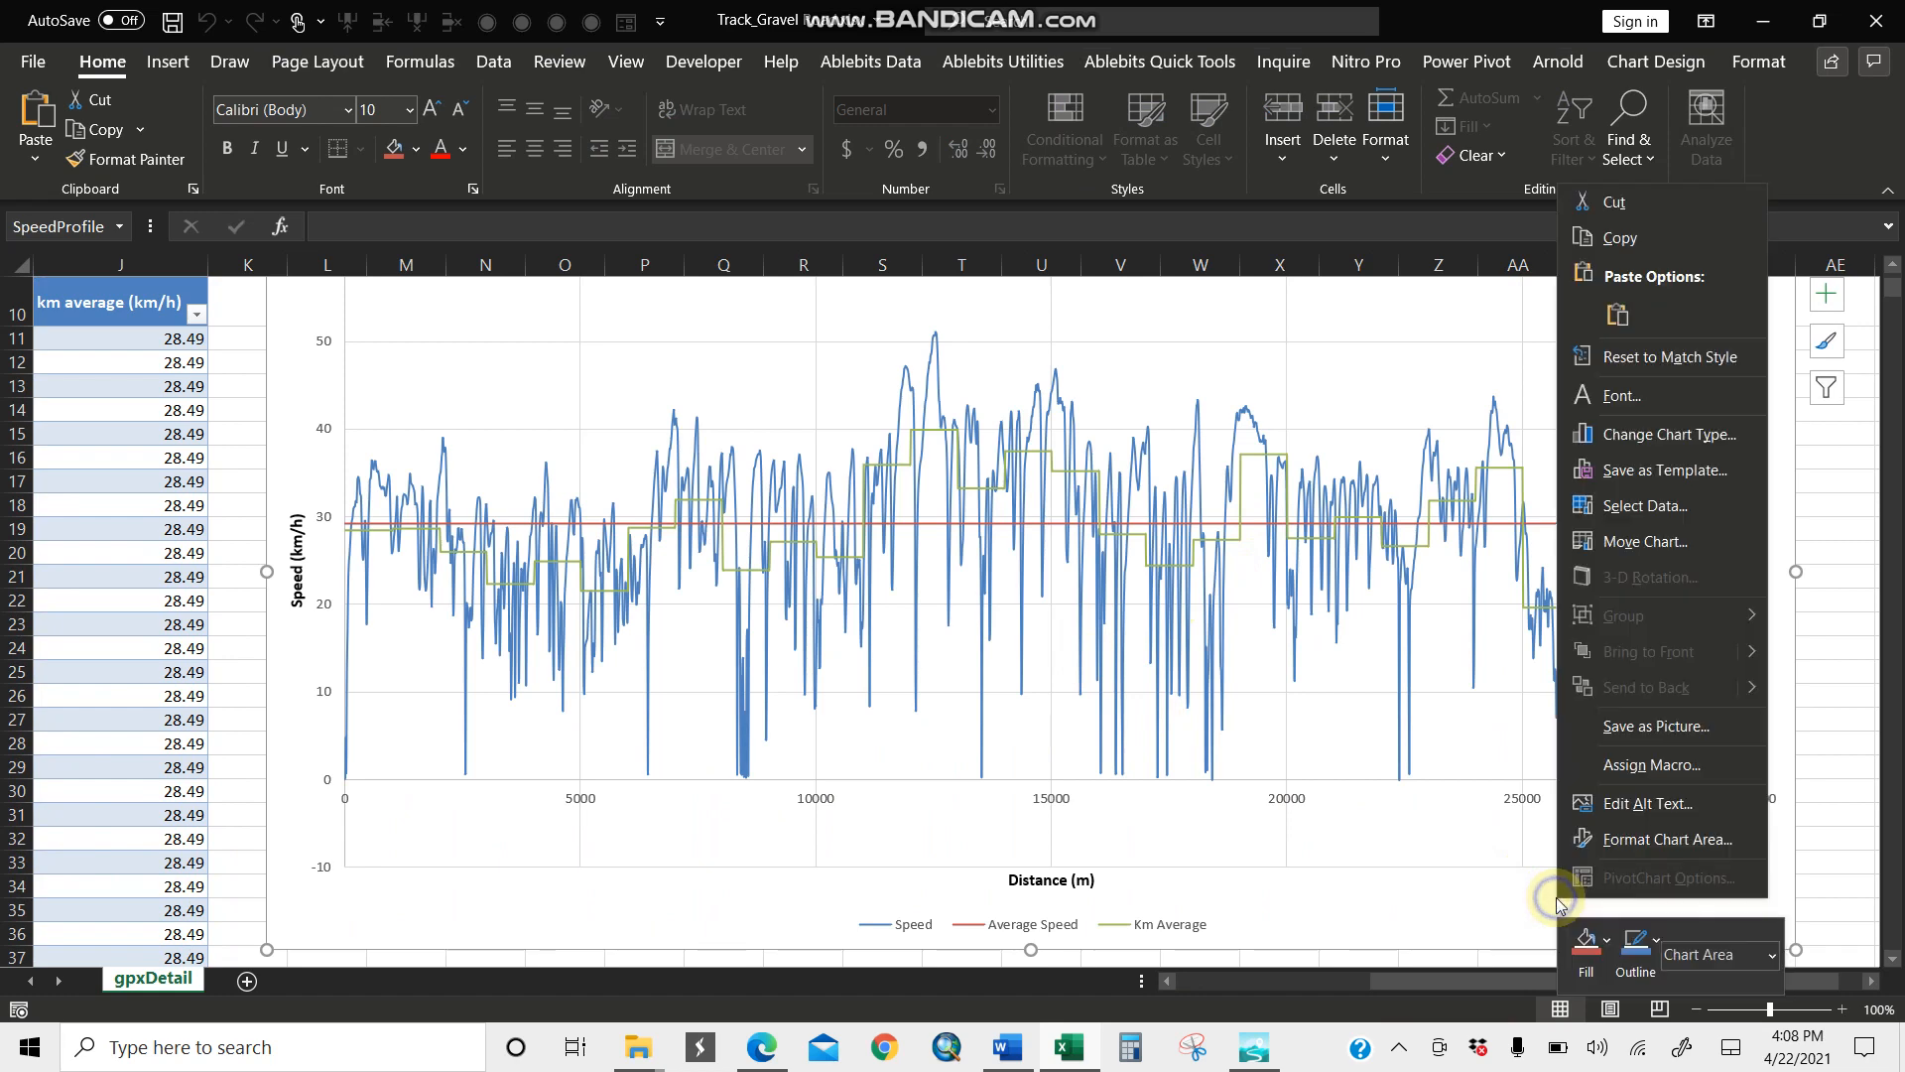
pyautogui.click(1659, 728)
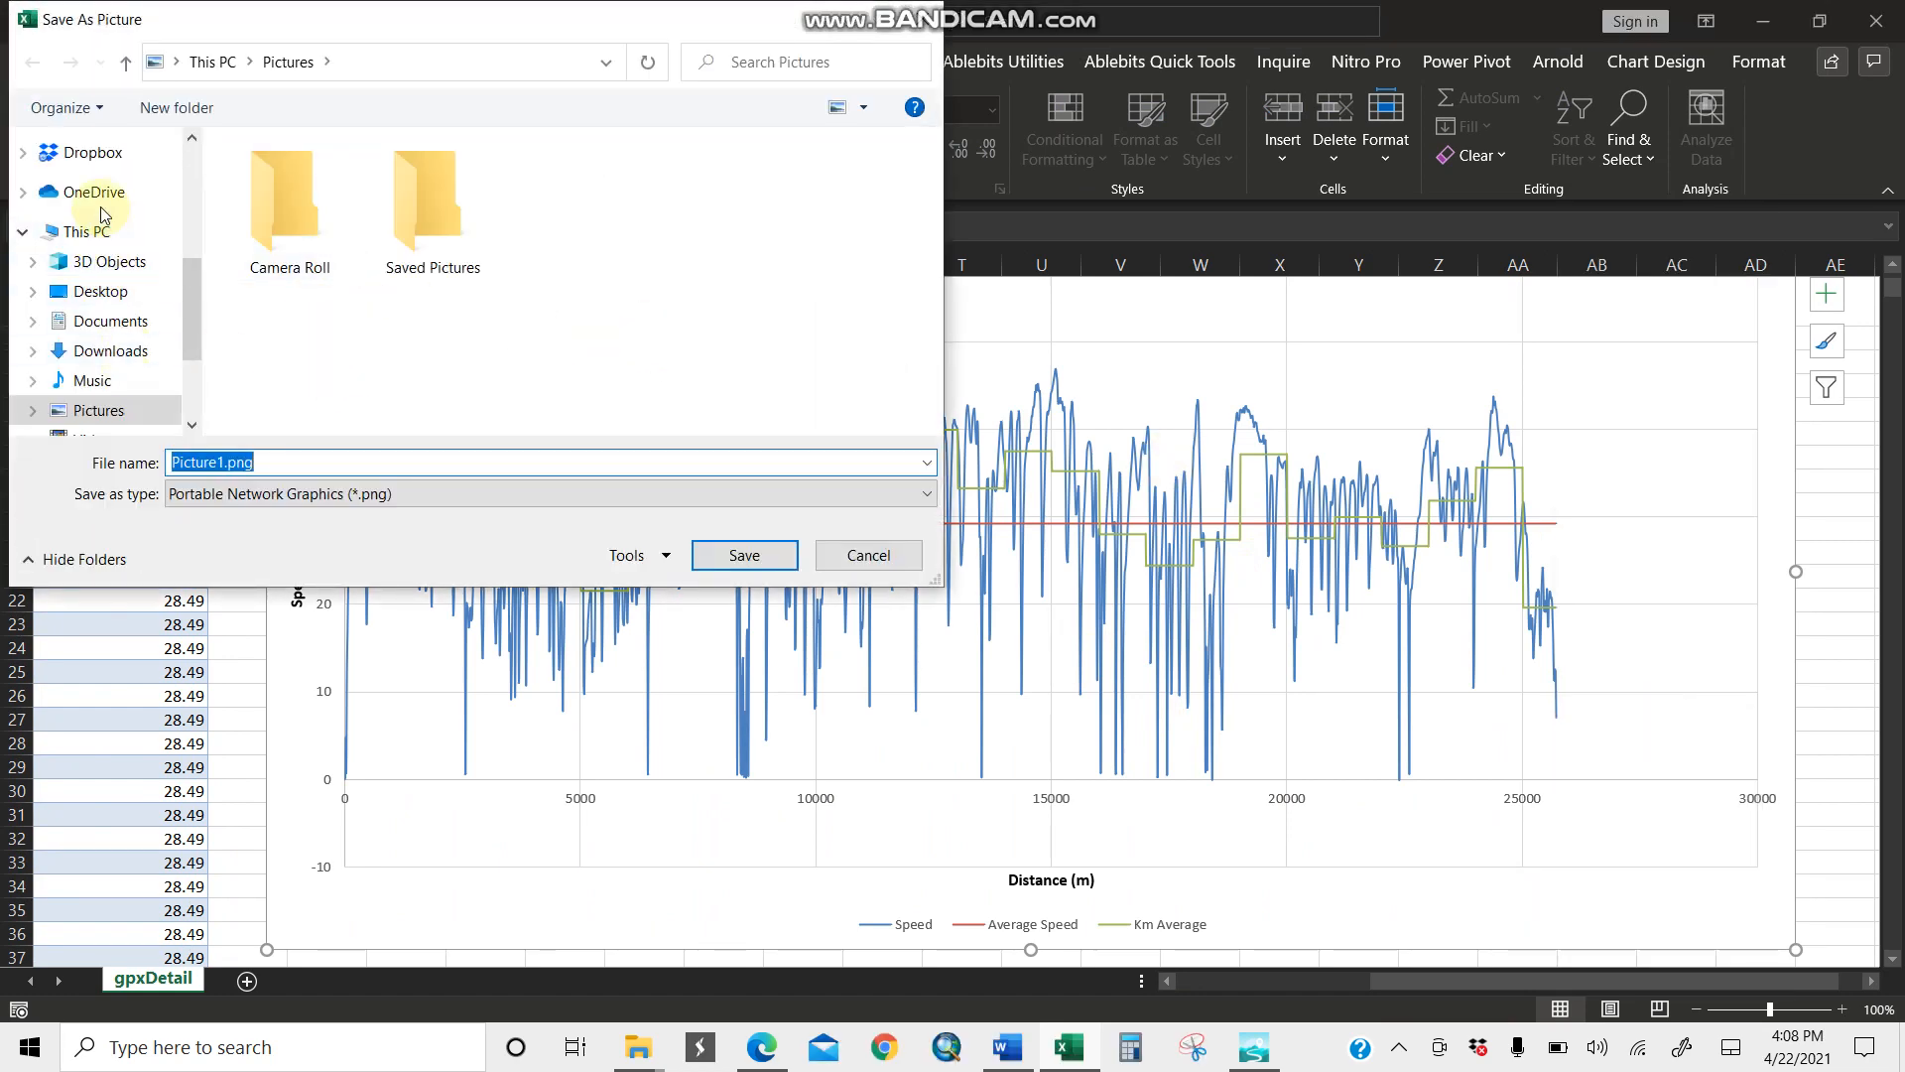
pyautogui.click(100, 290)
pyautogui.click(716, 266)
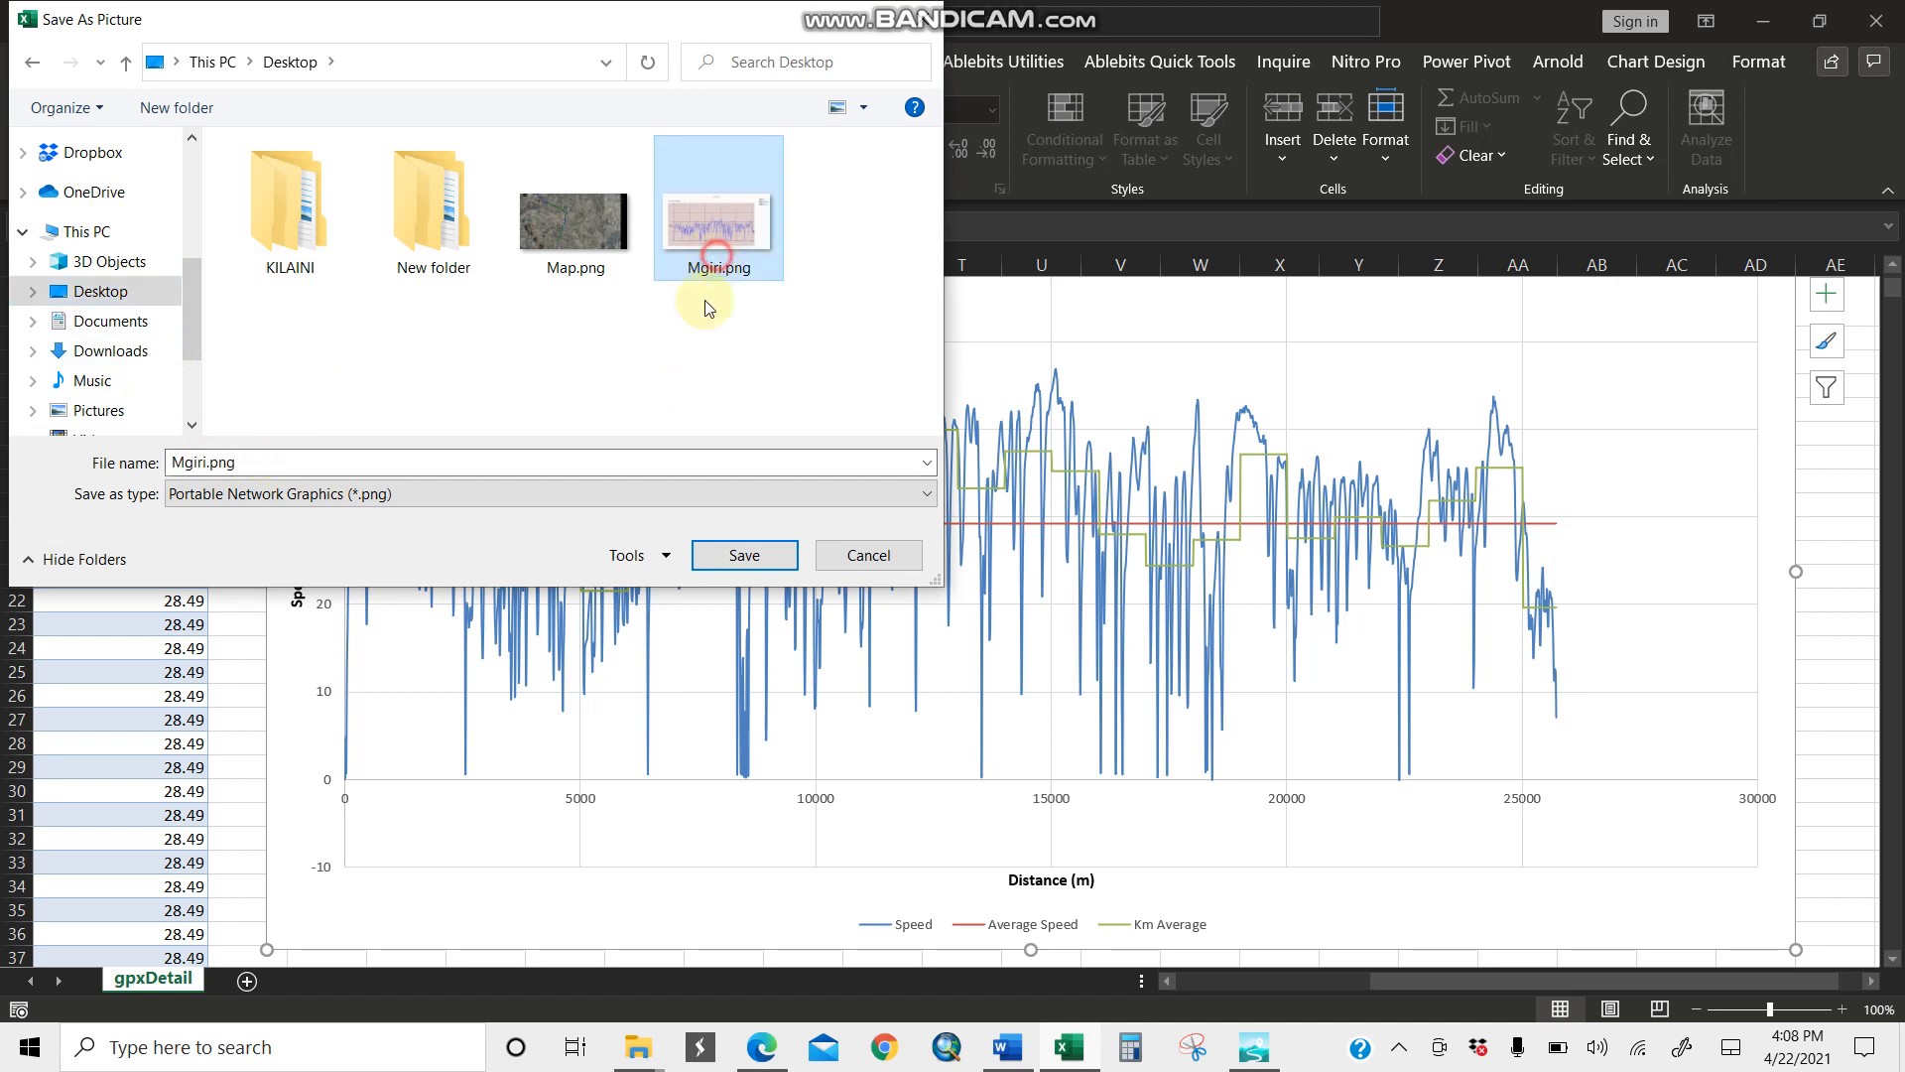
pyautogui.doubleClick(269, 453)
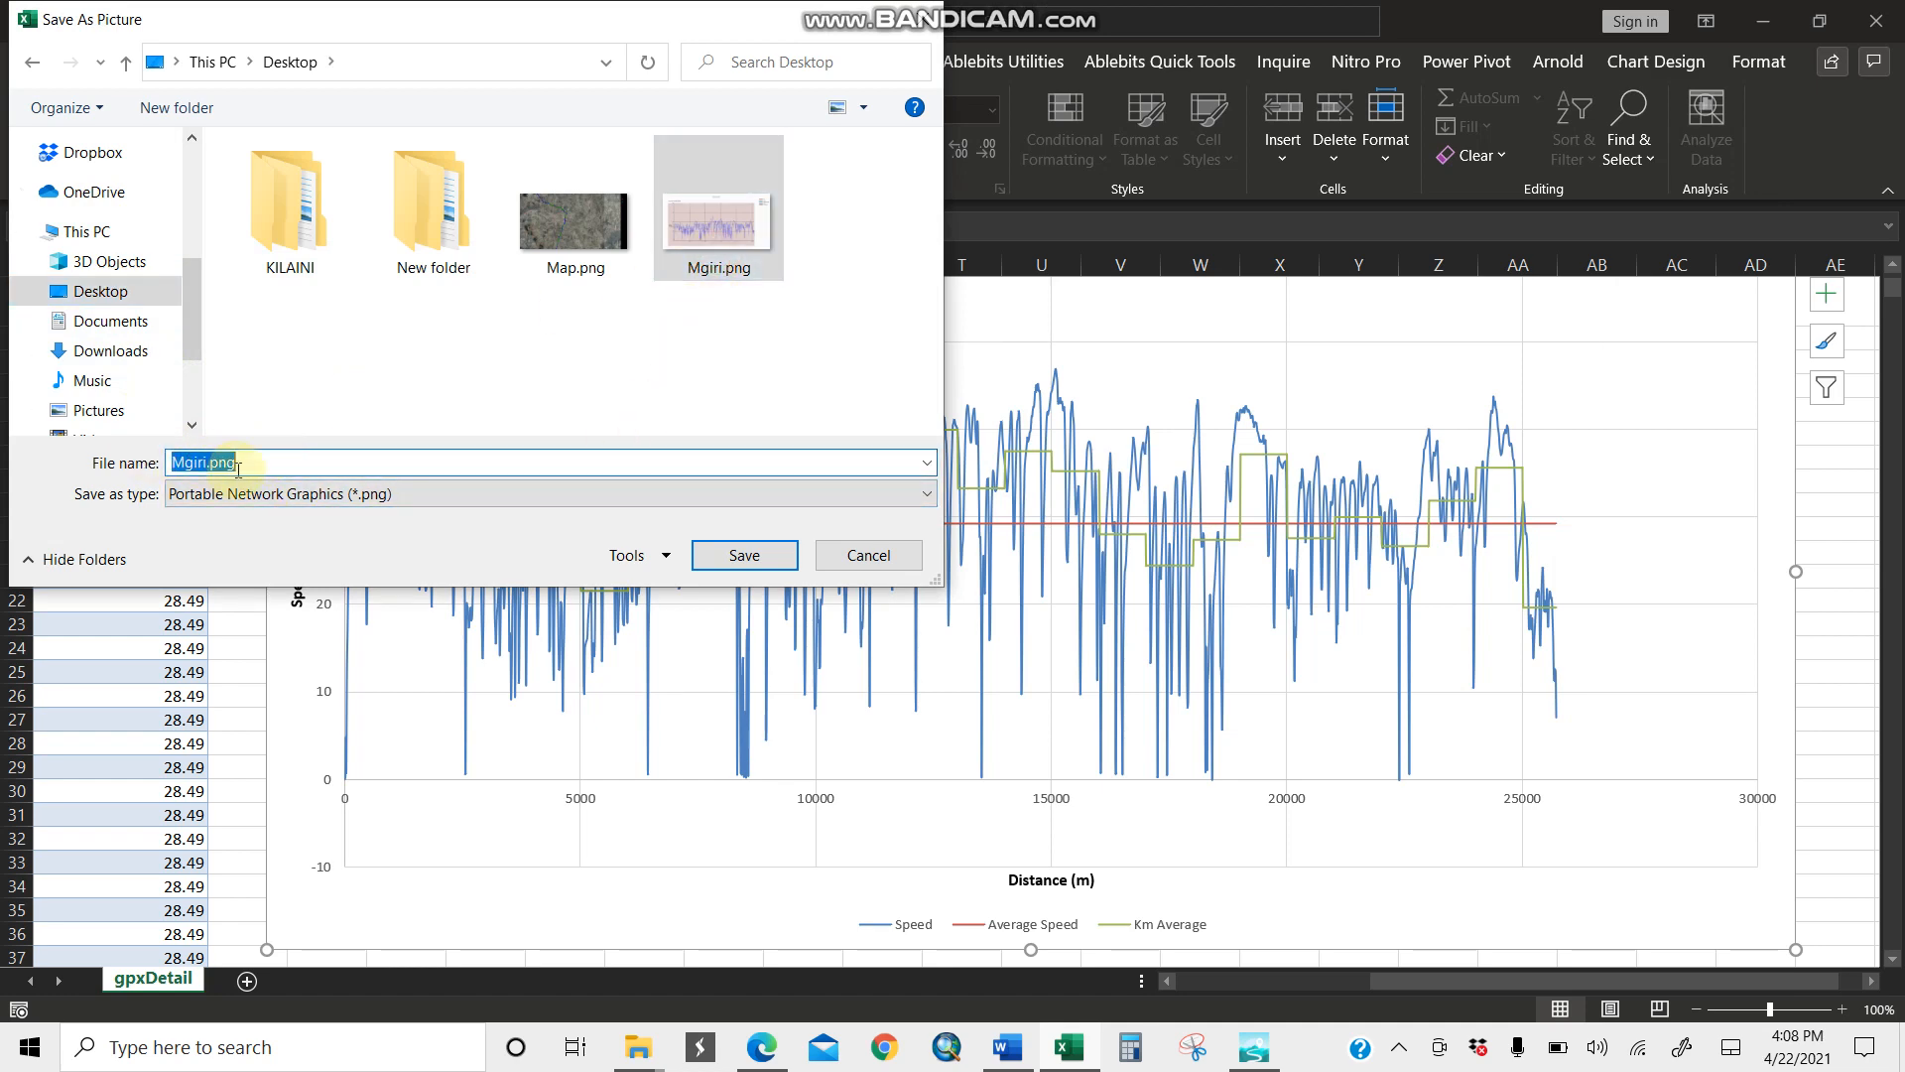
pyautogui.write('2')
pyautogui.click(742, 554)
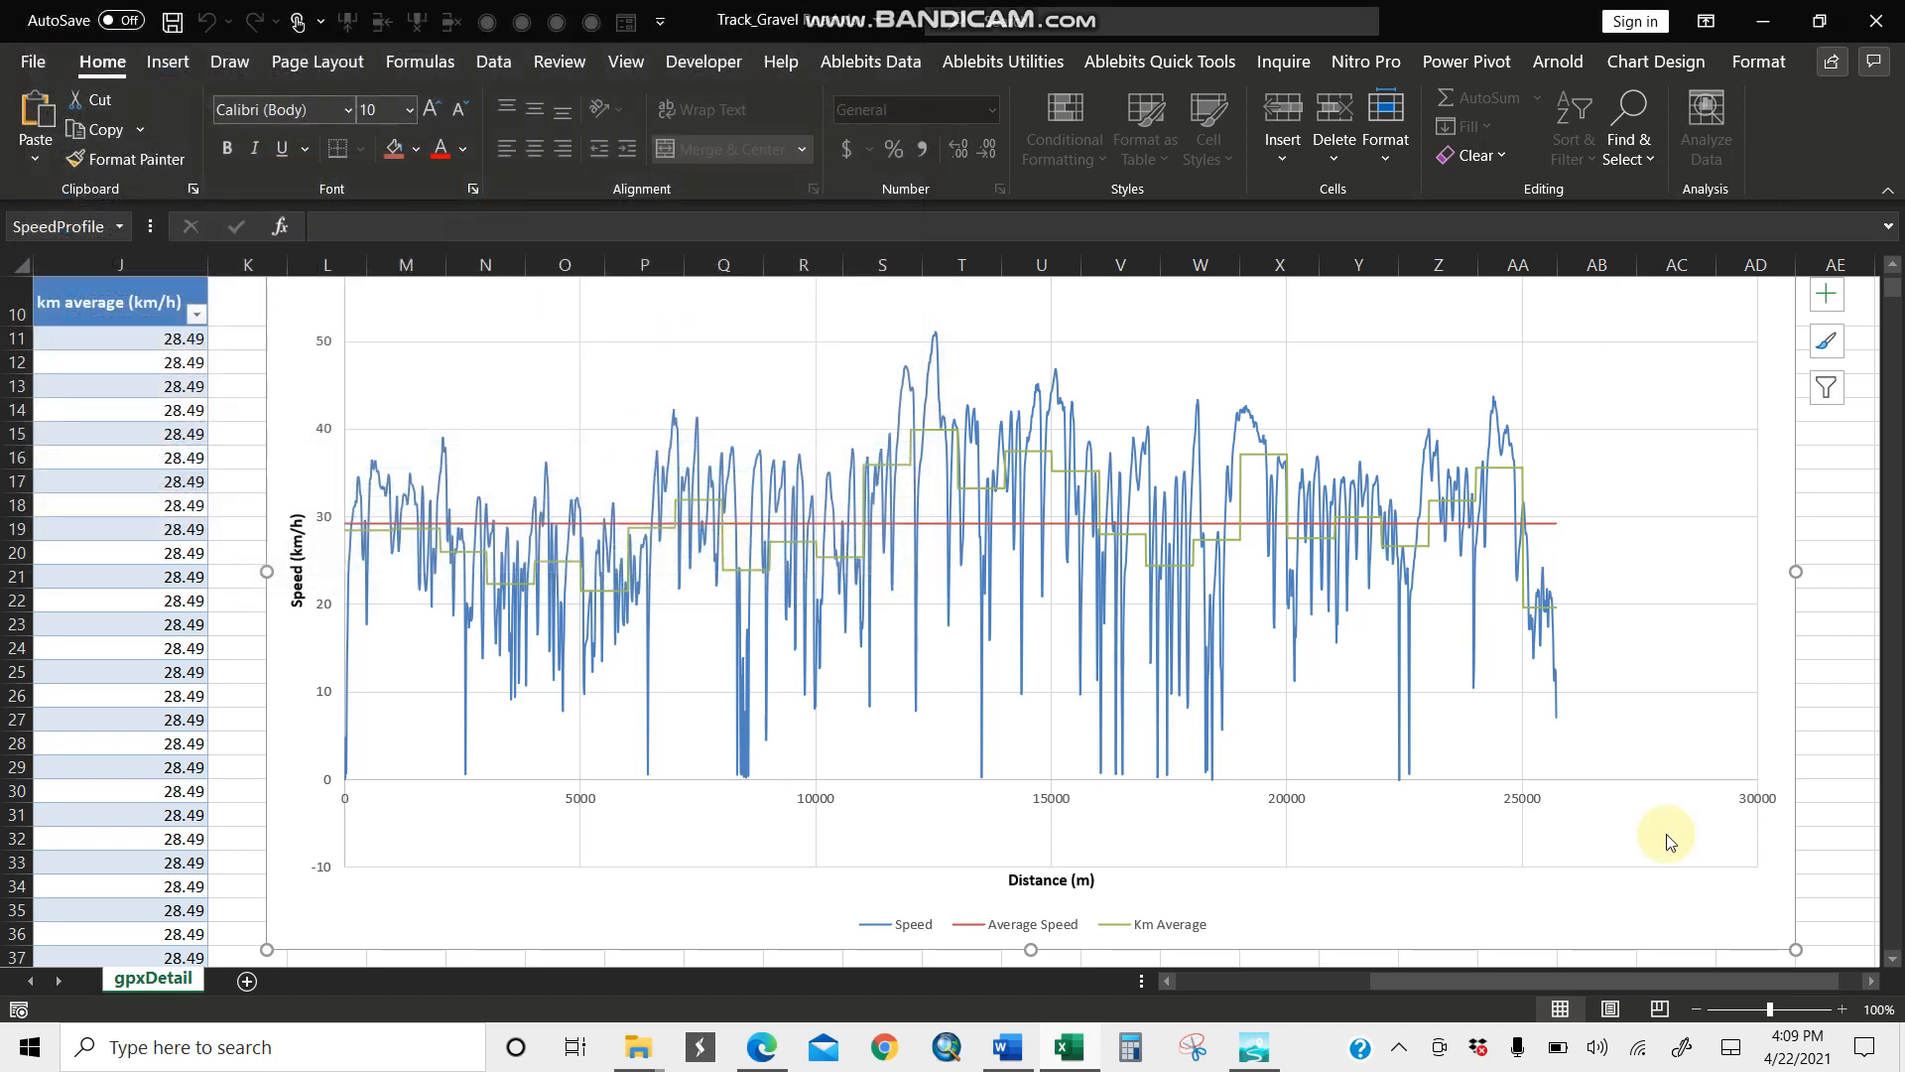
# Step: Show the desktop, view the saved chart picture 2.png, and close it
pyautogui.click(1903, 1062)
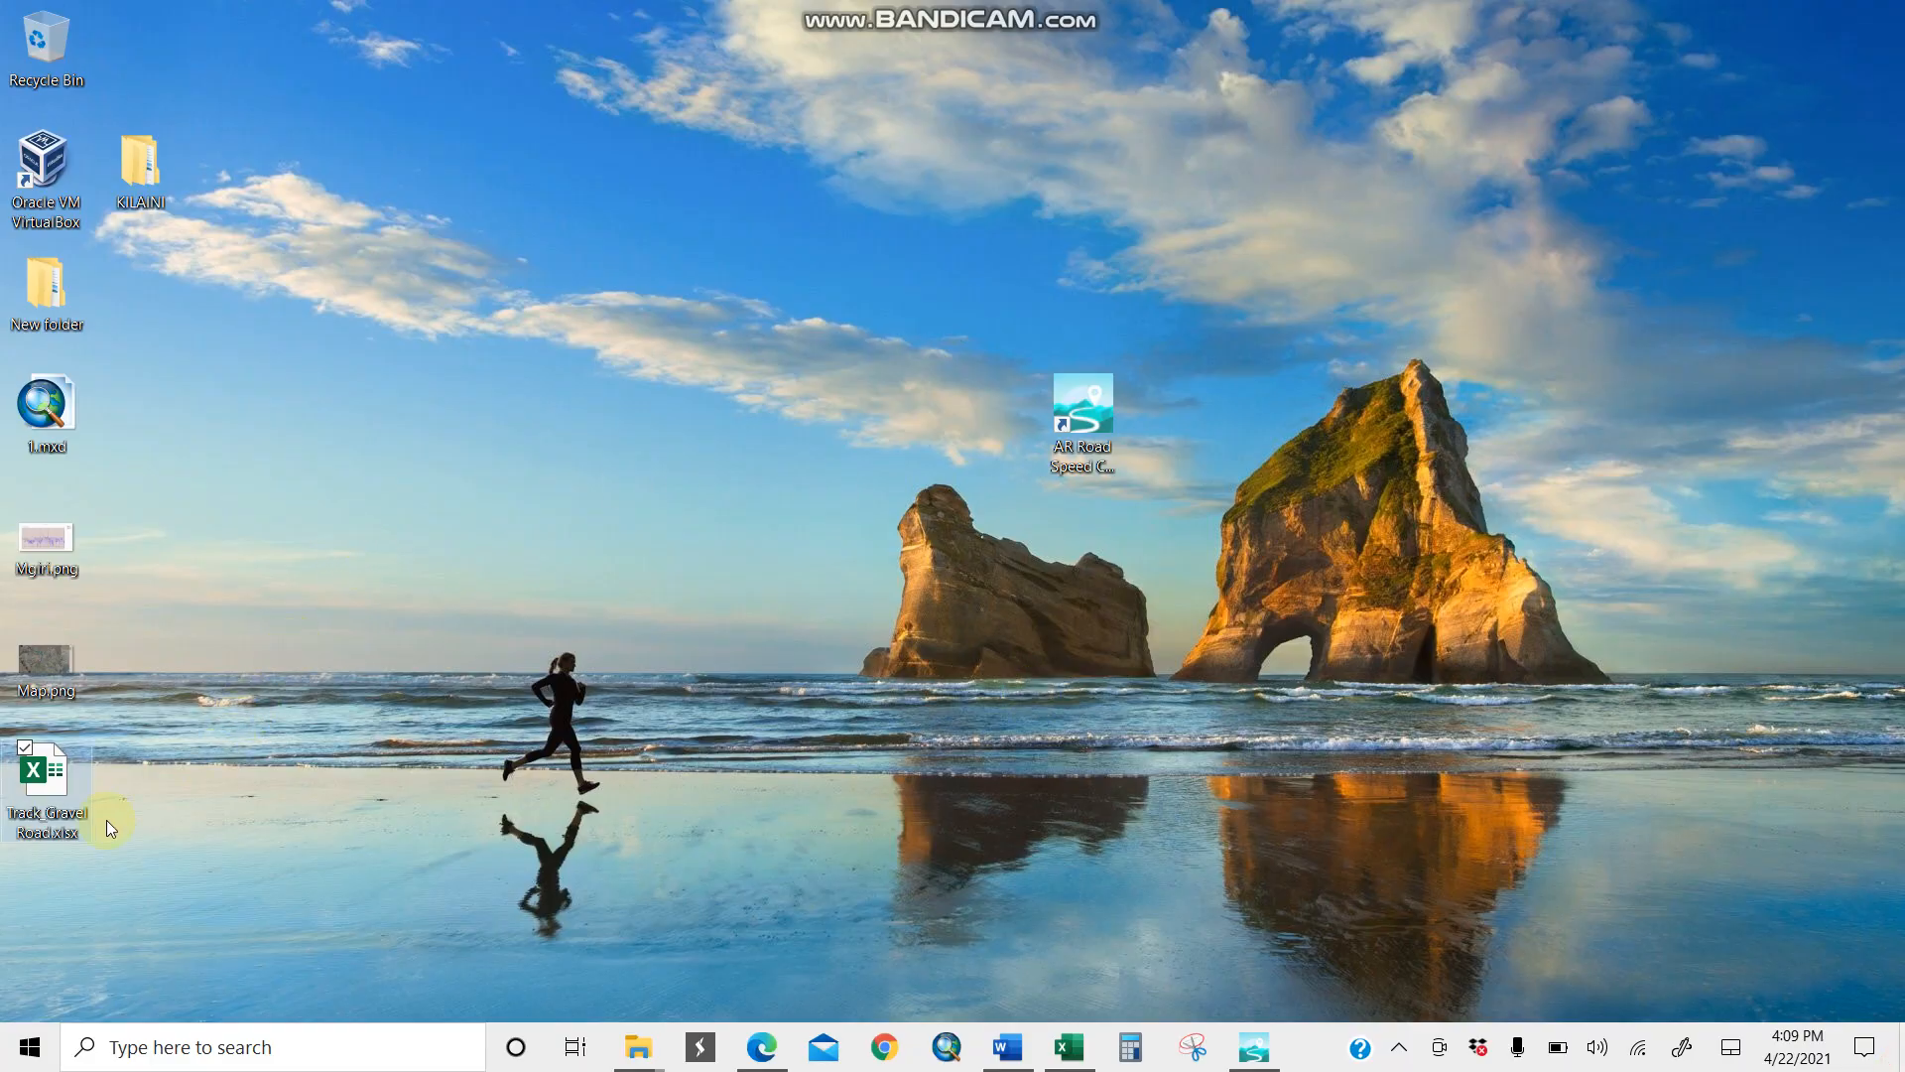
pyautogui.doubleClick(58, 928)
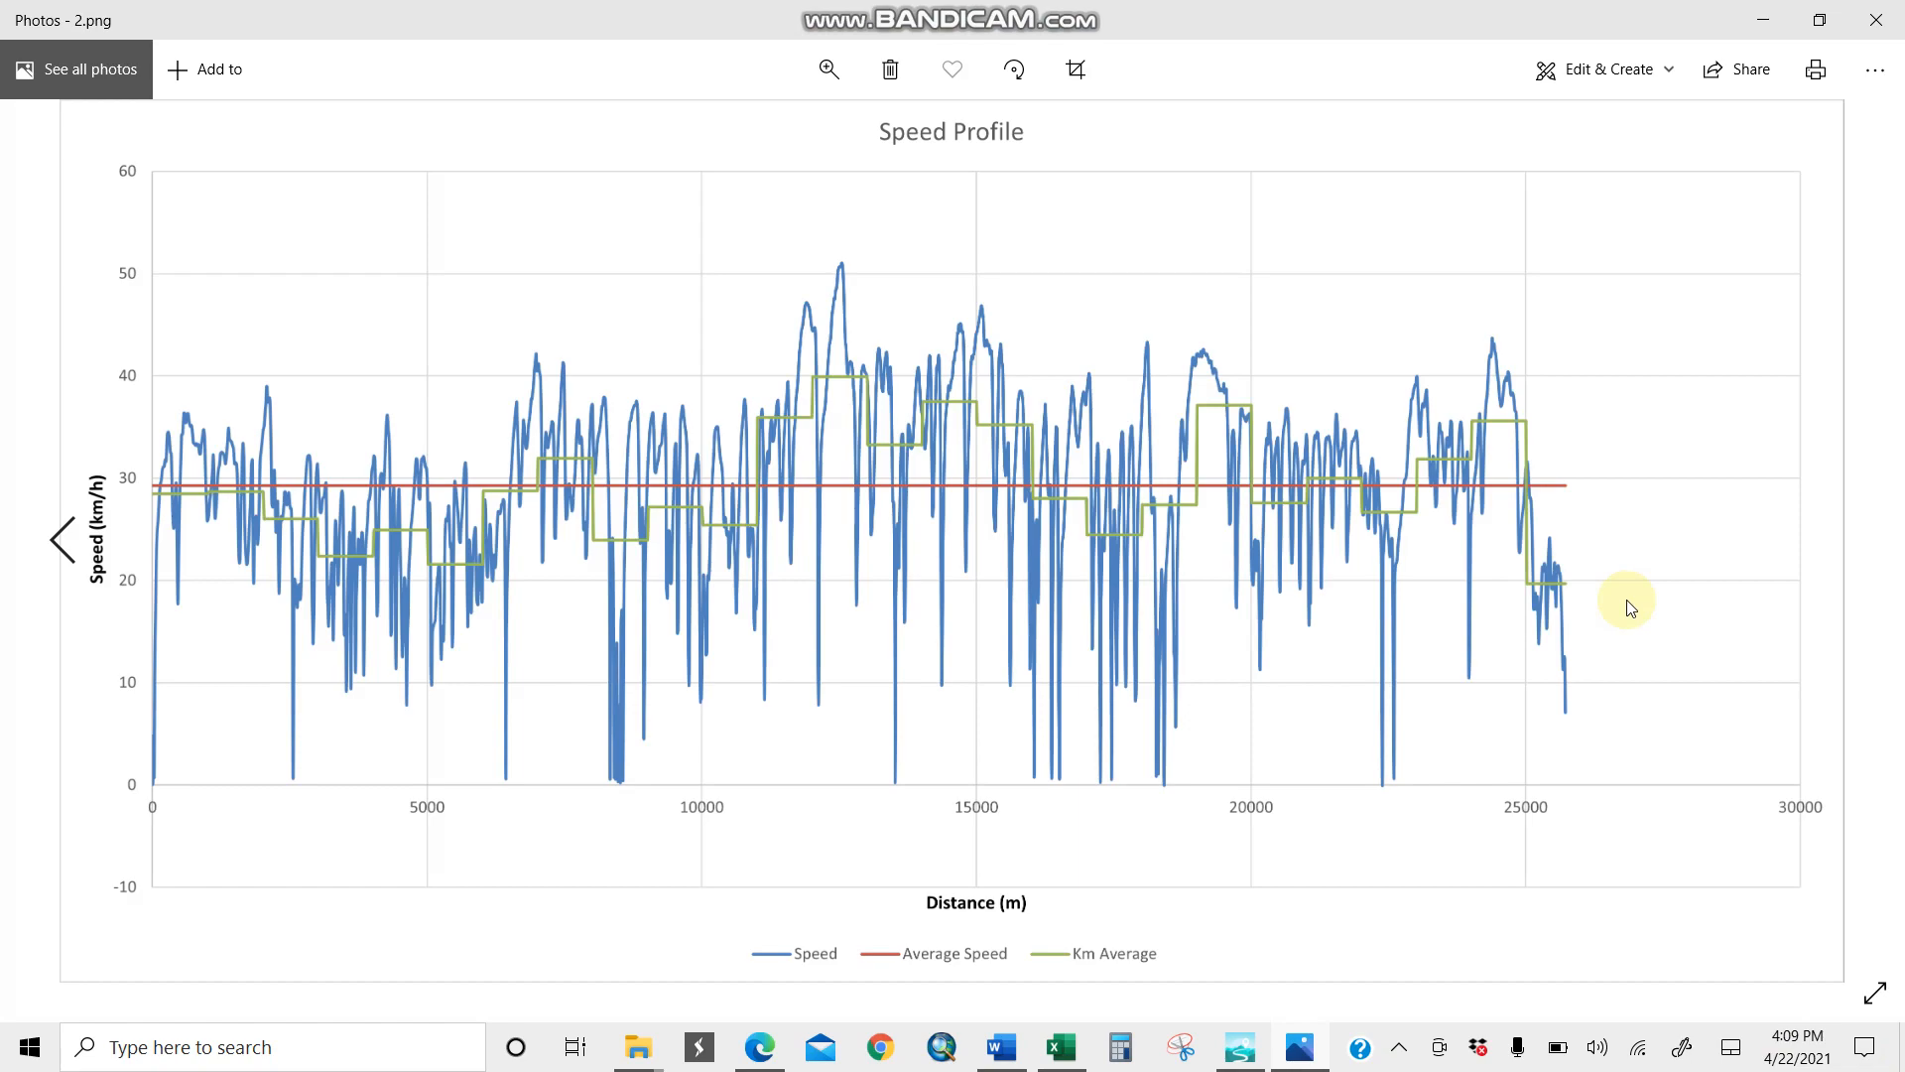
pyautogui.click(1876, 19)
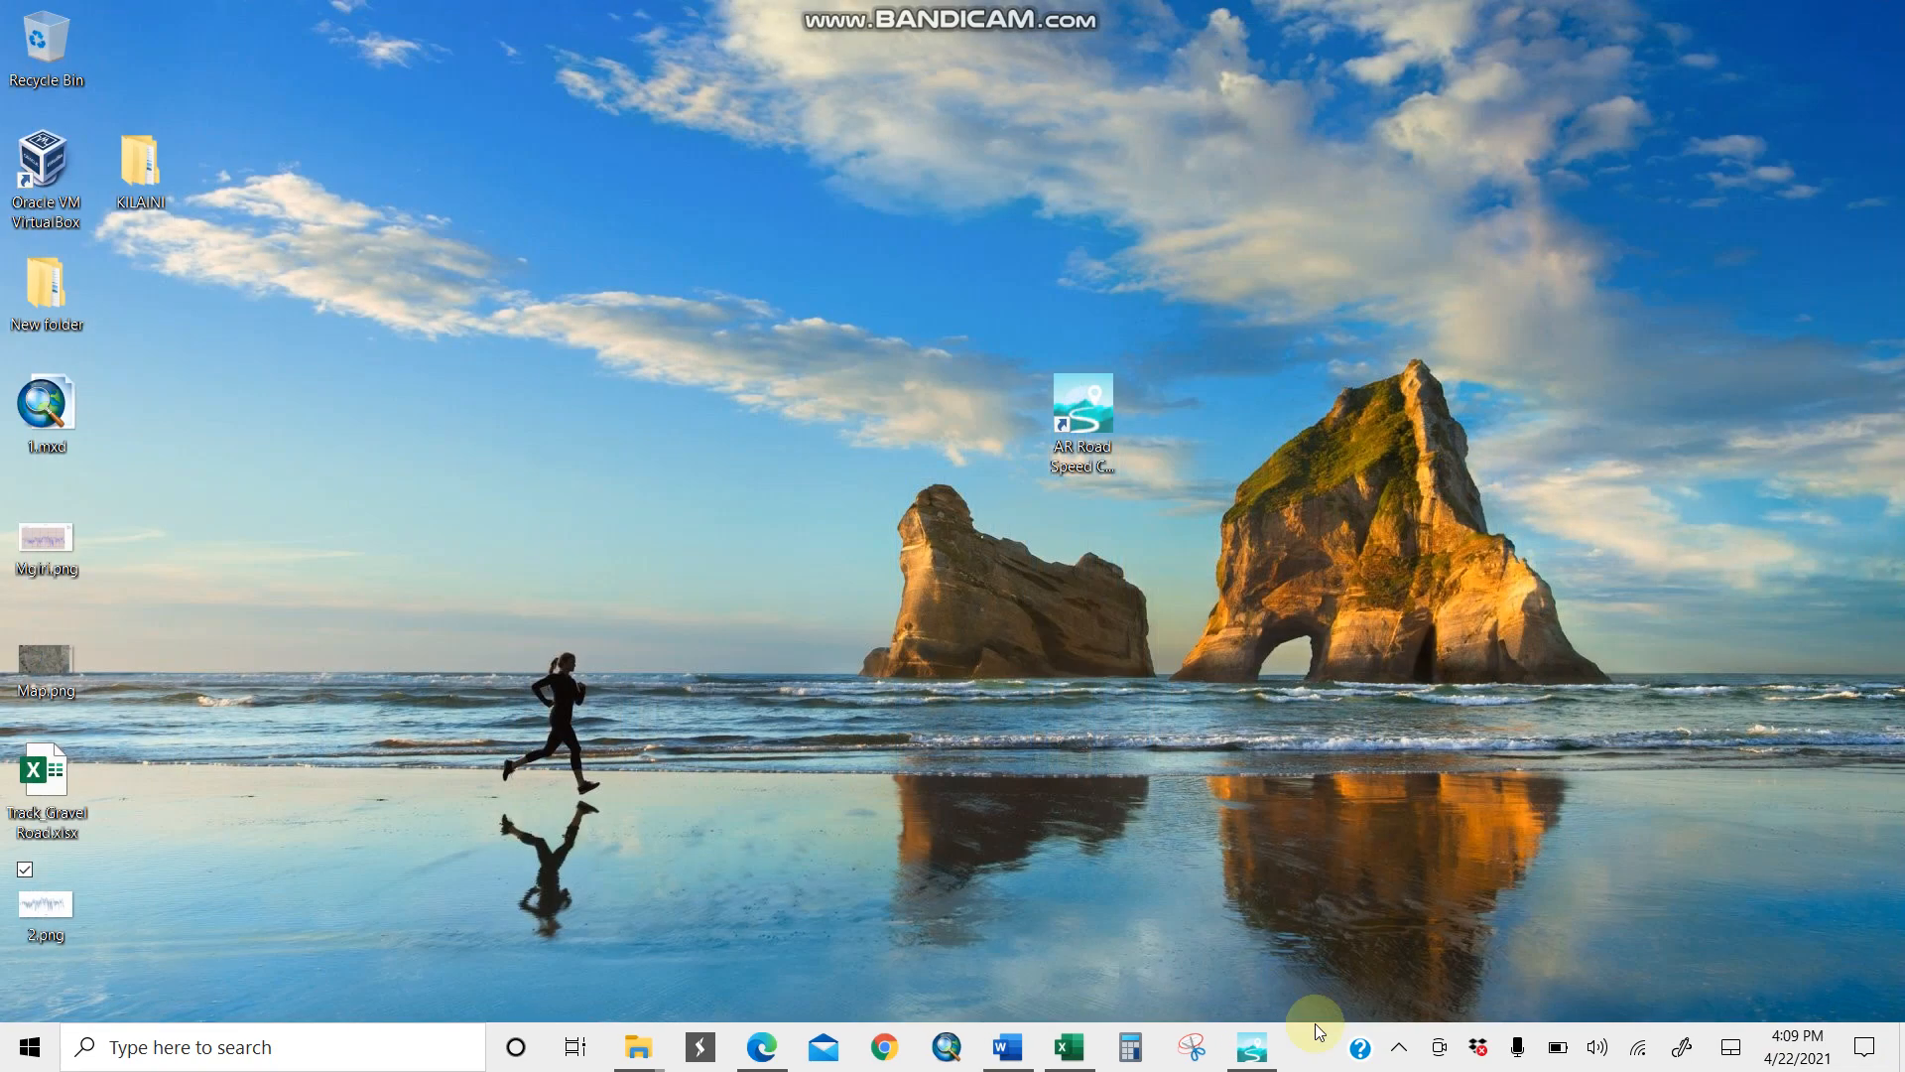
# Step: Review the track point table in the Excel workbook again, and switch to the road section document in Word
pyautogui.click(1255, 1049)
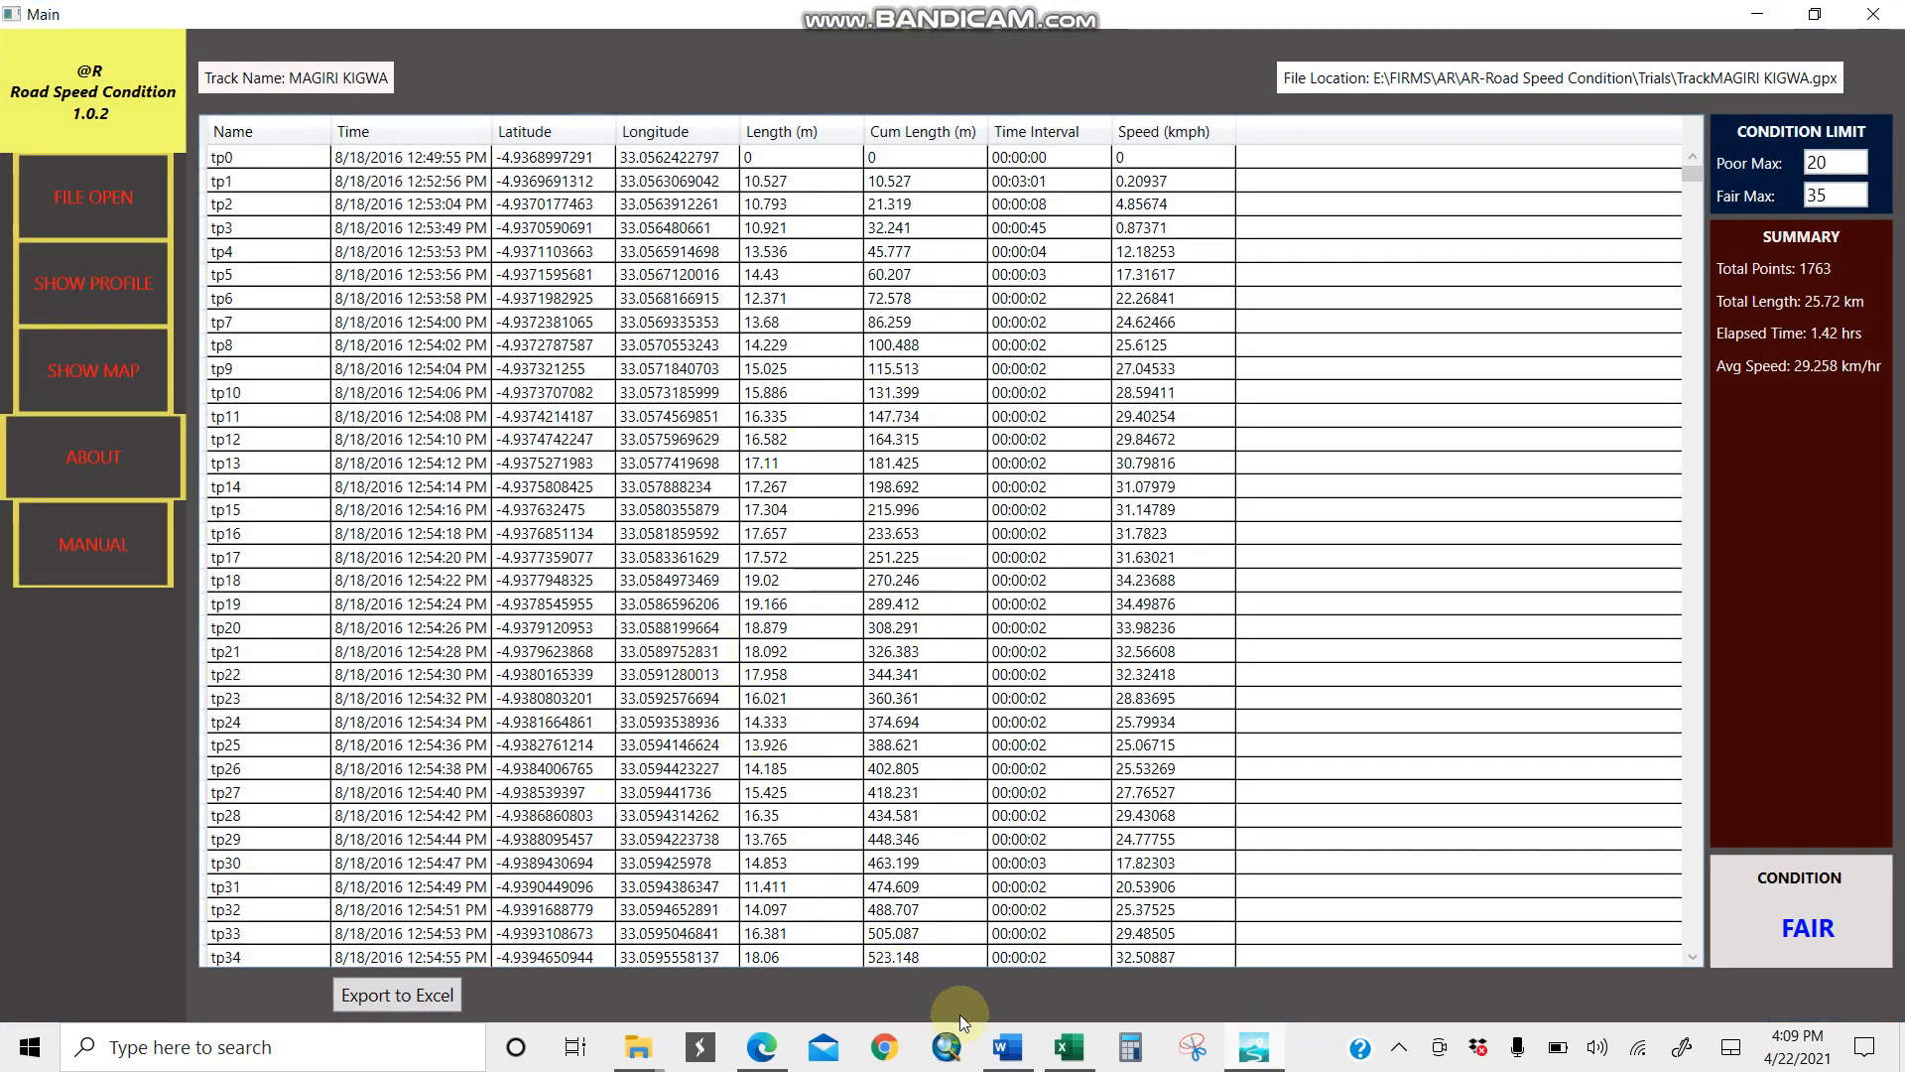
pyautogui.click(1068, 1047)
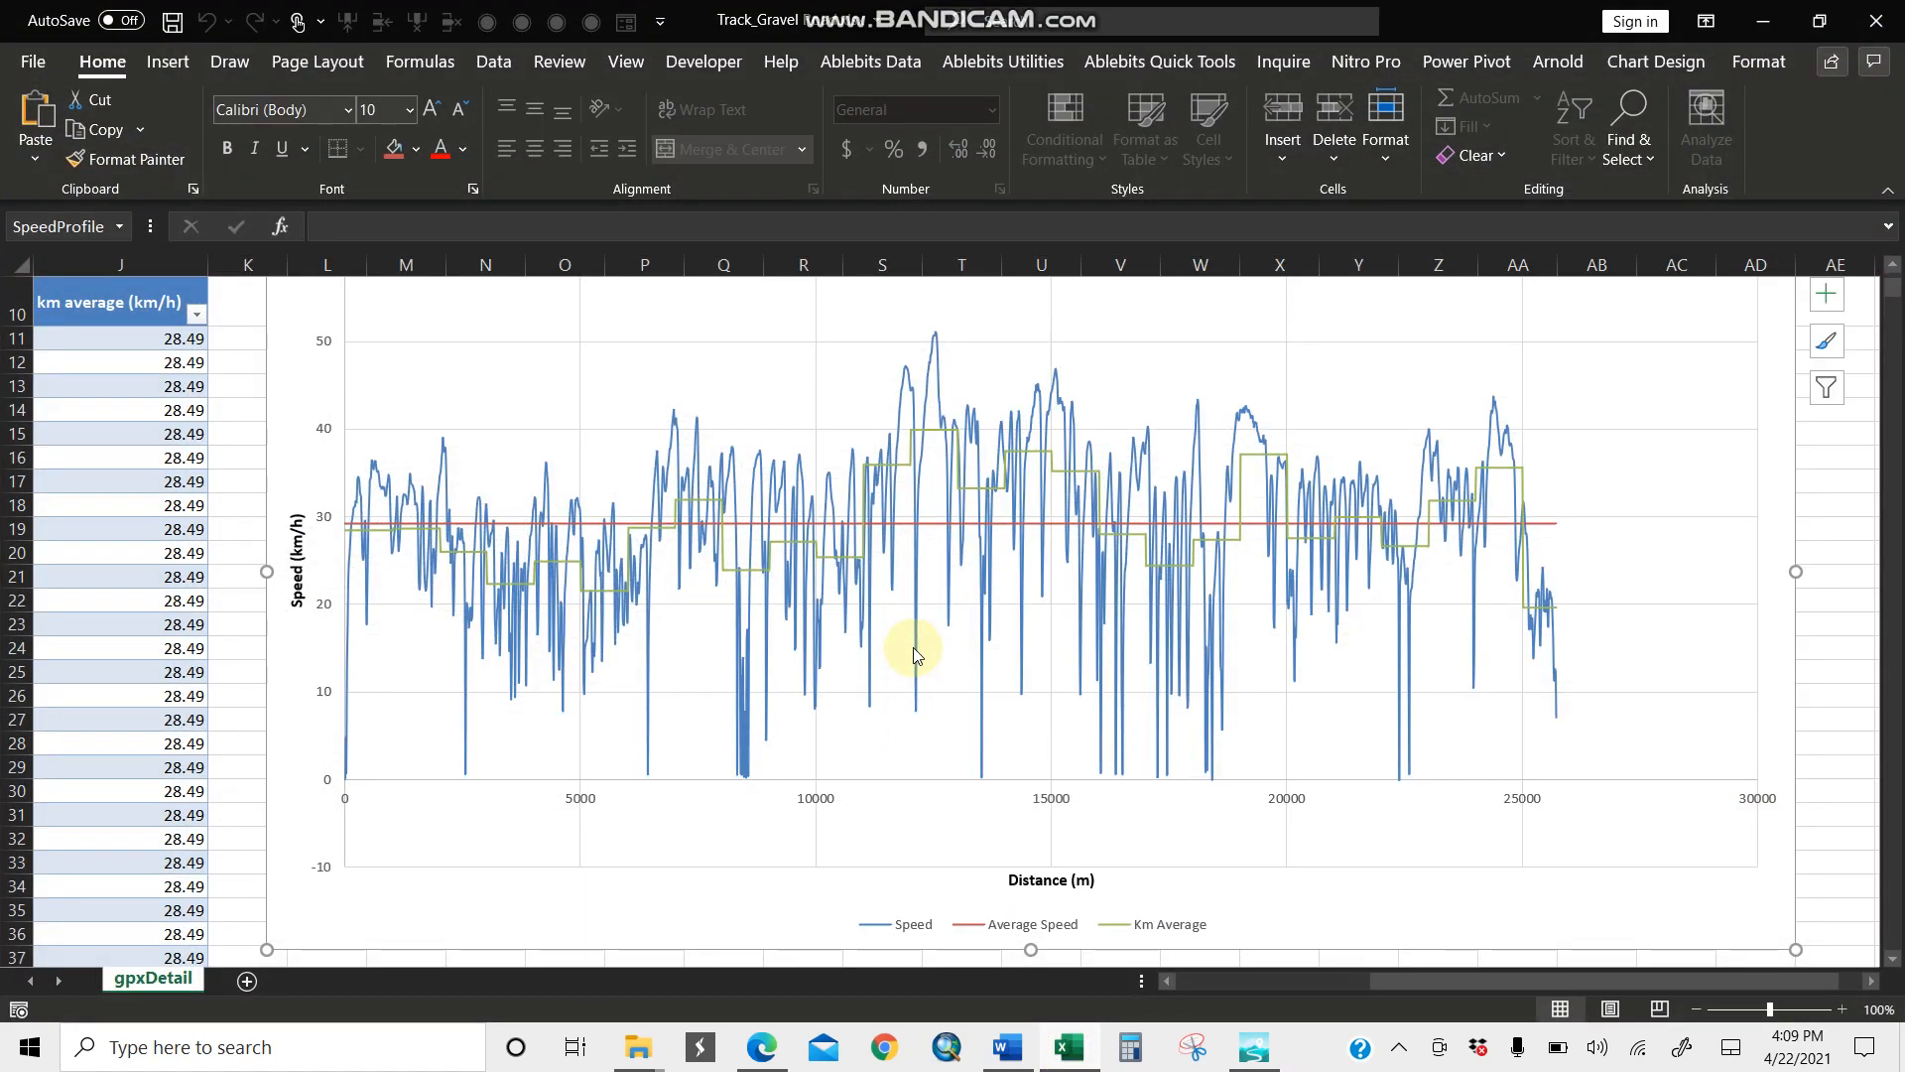
pyautogui.moveTo(1434, 983); pyautogui.dragTo(1206, 985)
pyautogui.click(525, 506)
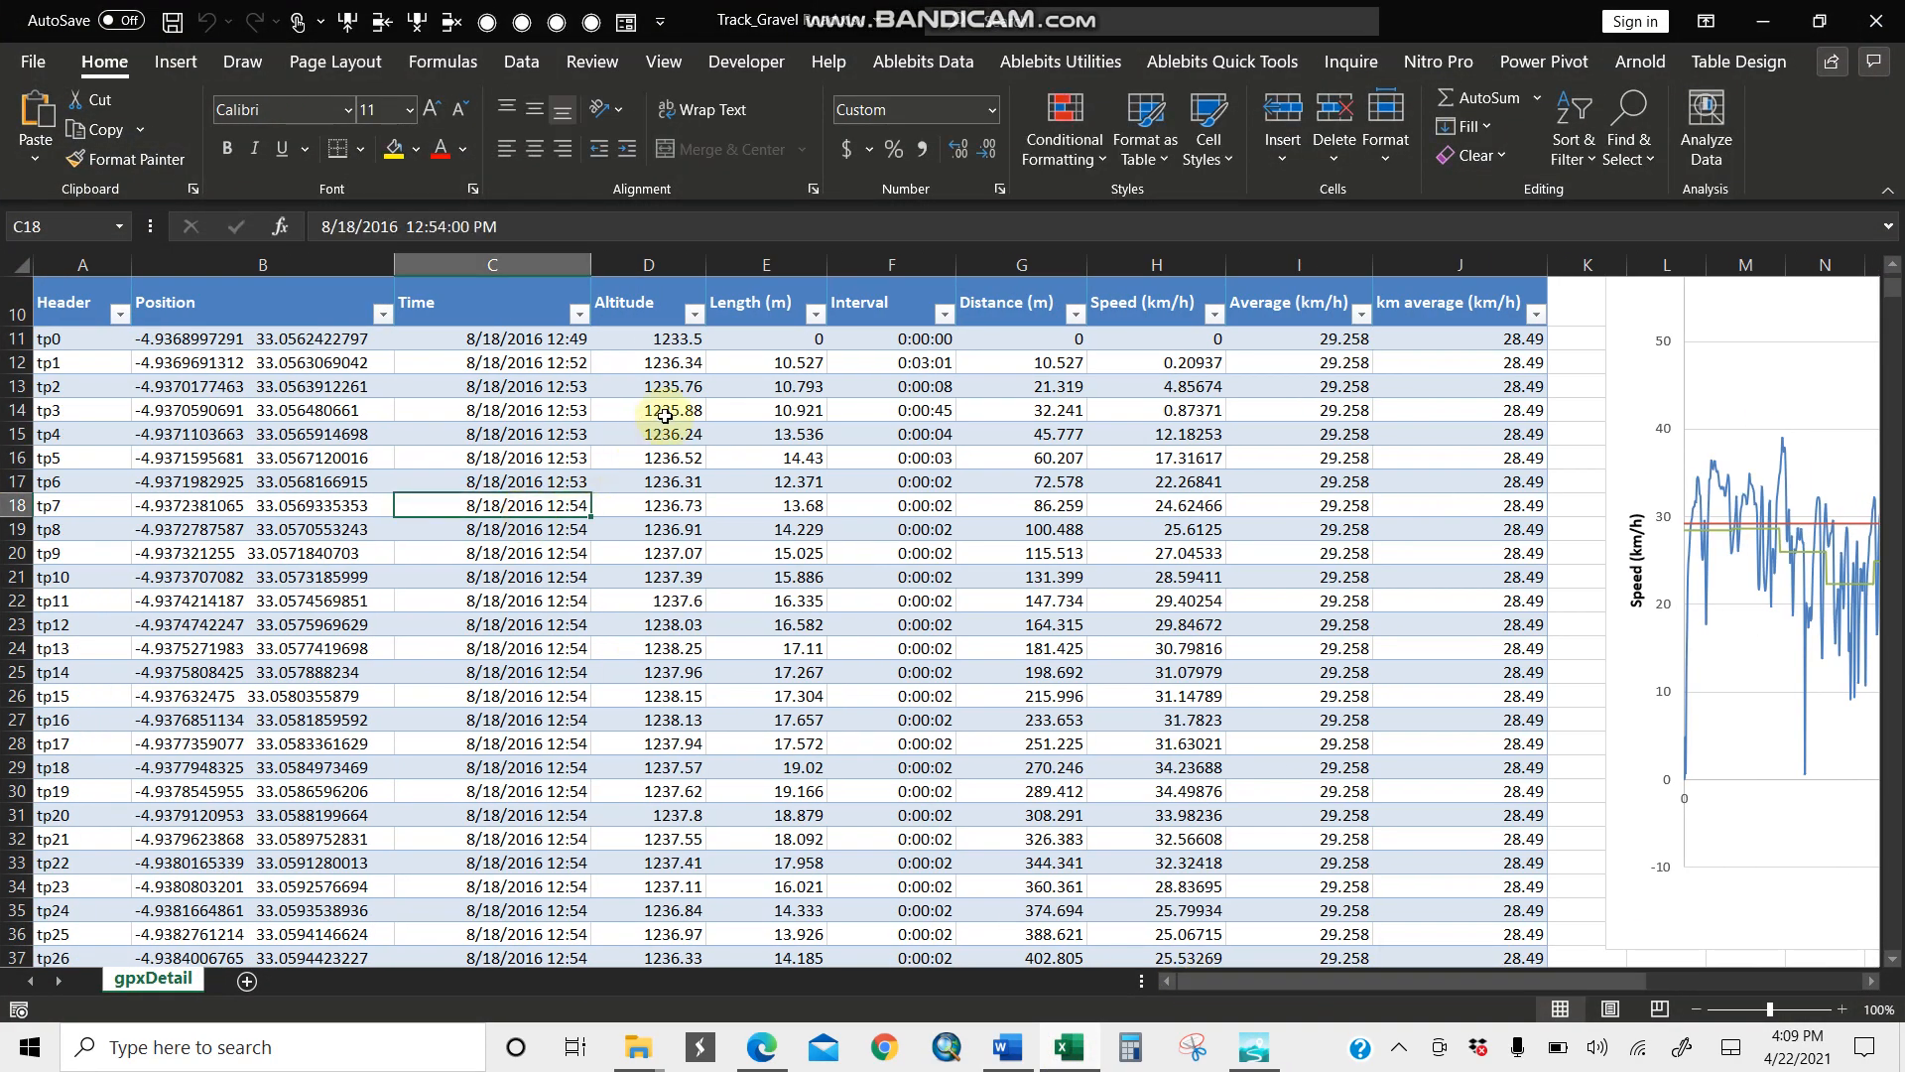
pyautogui.click(1254, 1047)
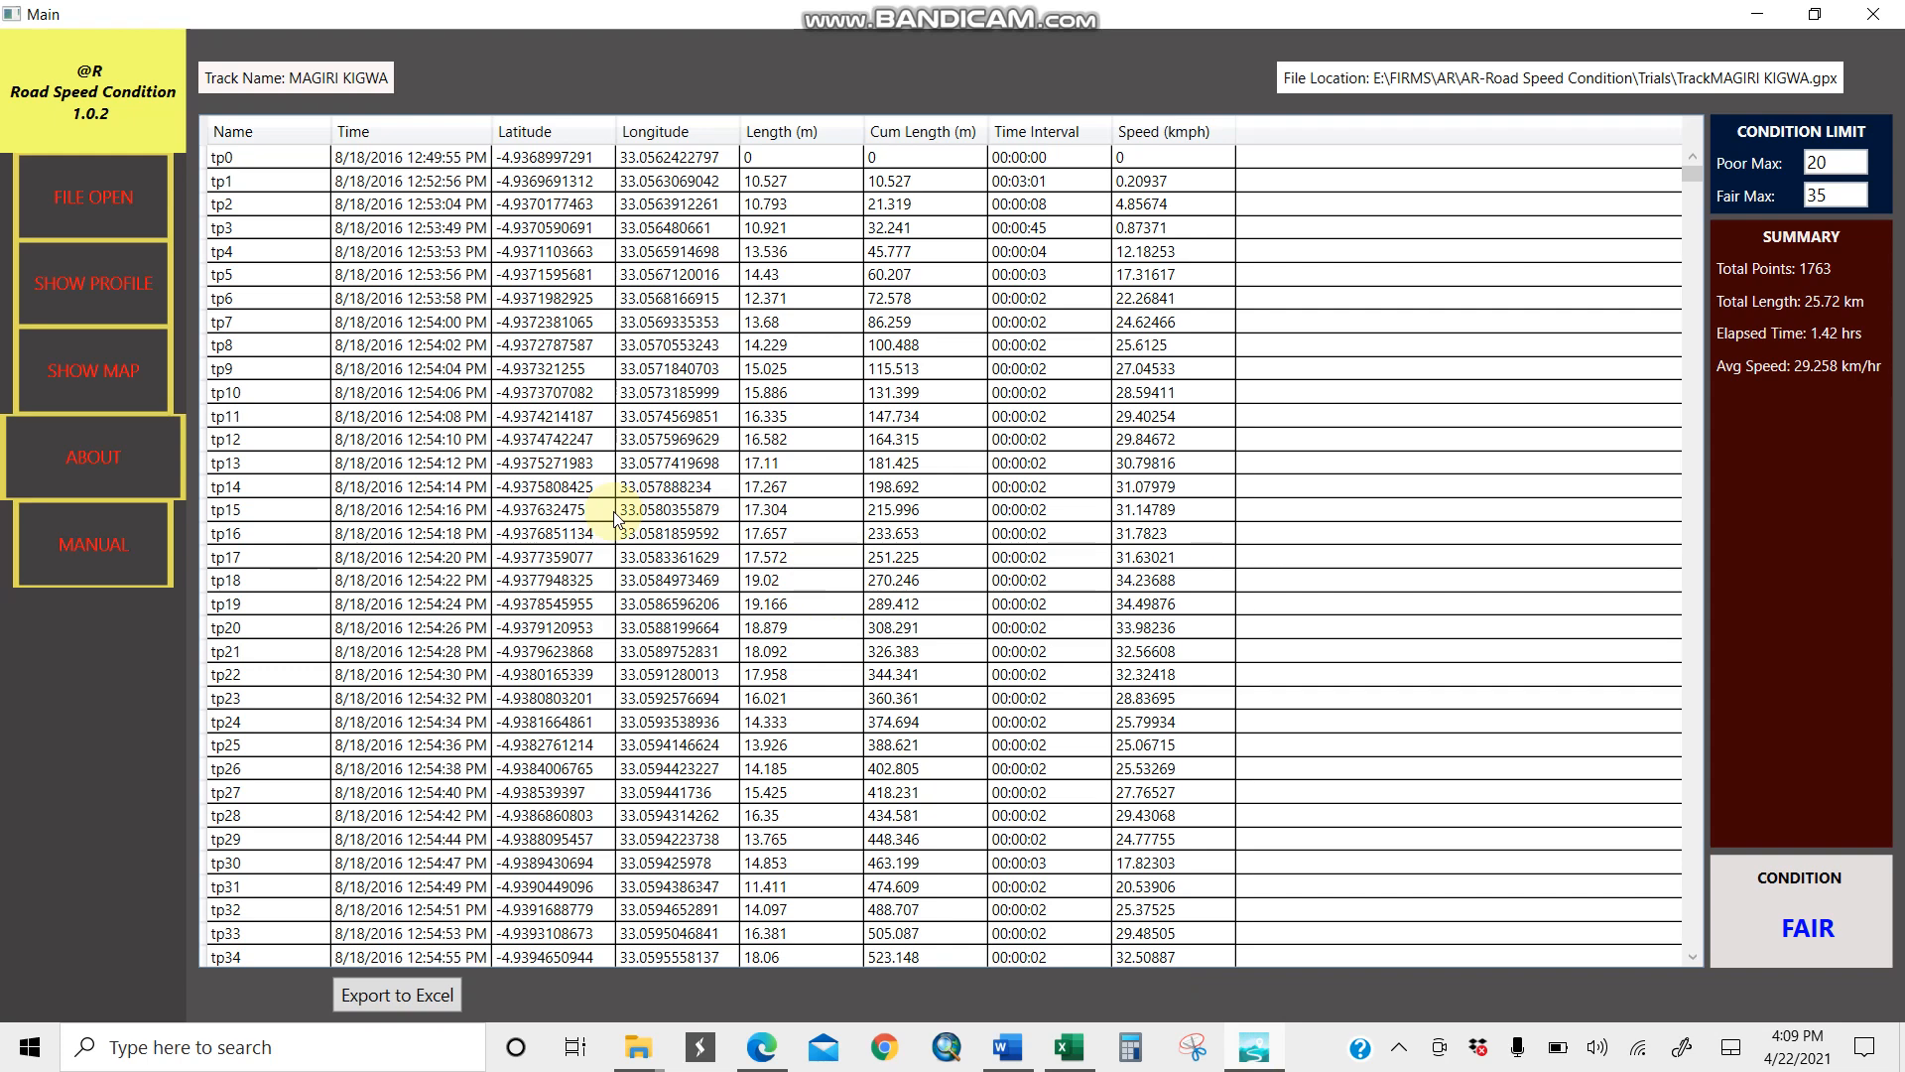
pyautogui.click(1007, 1047)
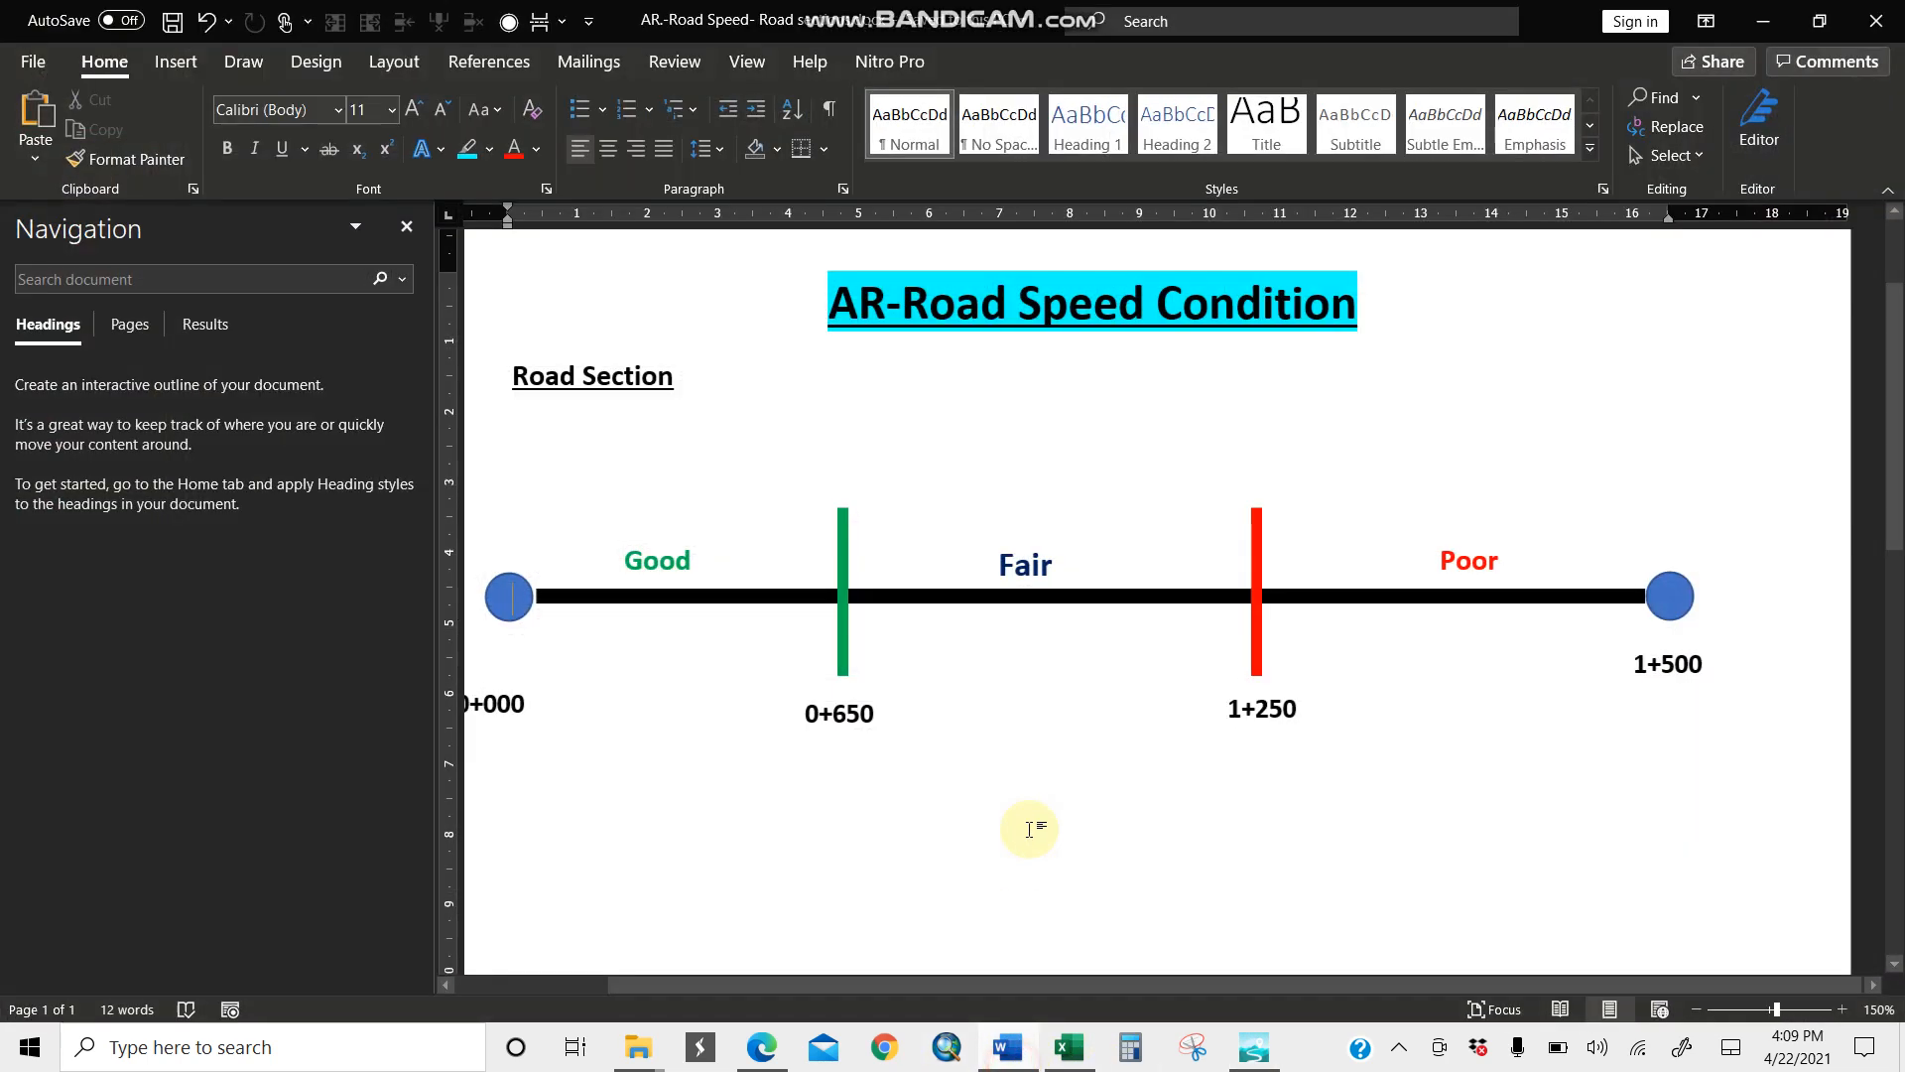